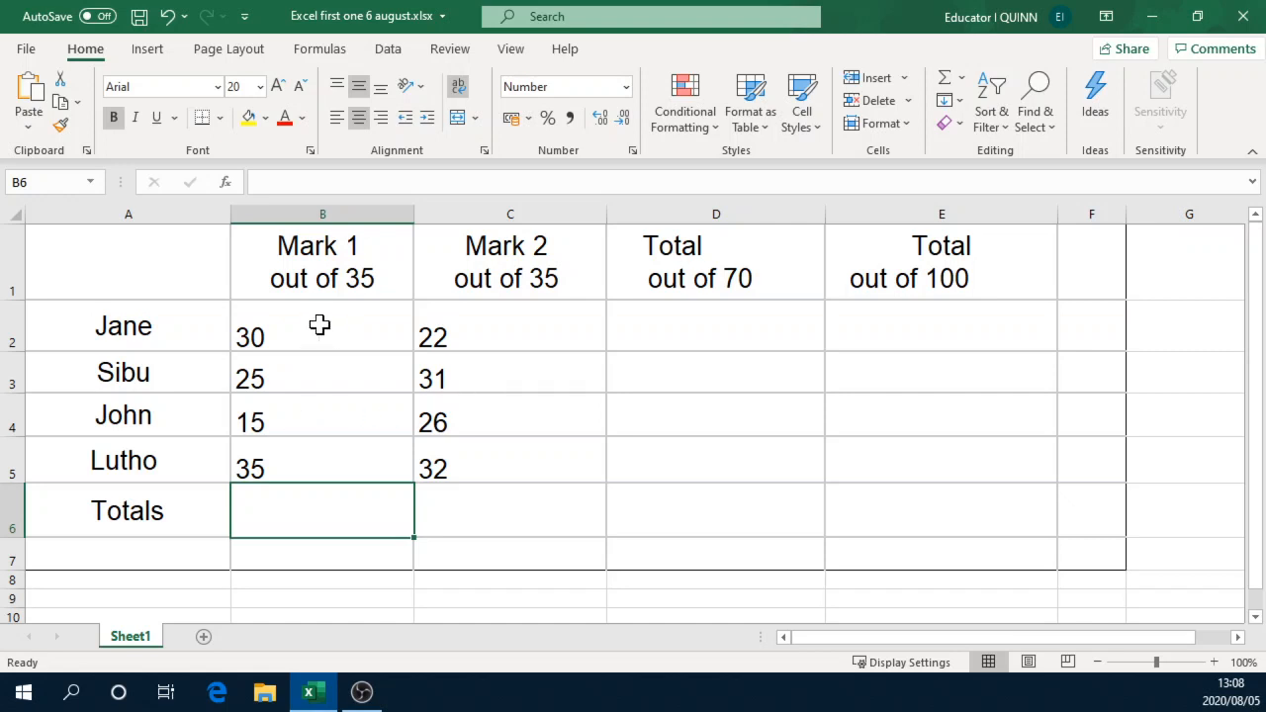
Step: Look over the learner names in A2:A5, the Mark 1 and Mark 2 headings, and the marks in B2:C5
{"action": "left_click_drag", "start_coordinate": [320, 325], "coordinate": [488, 448]}
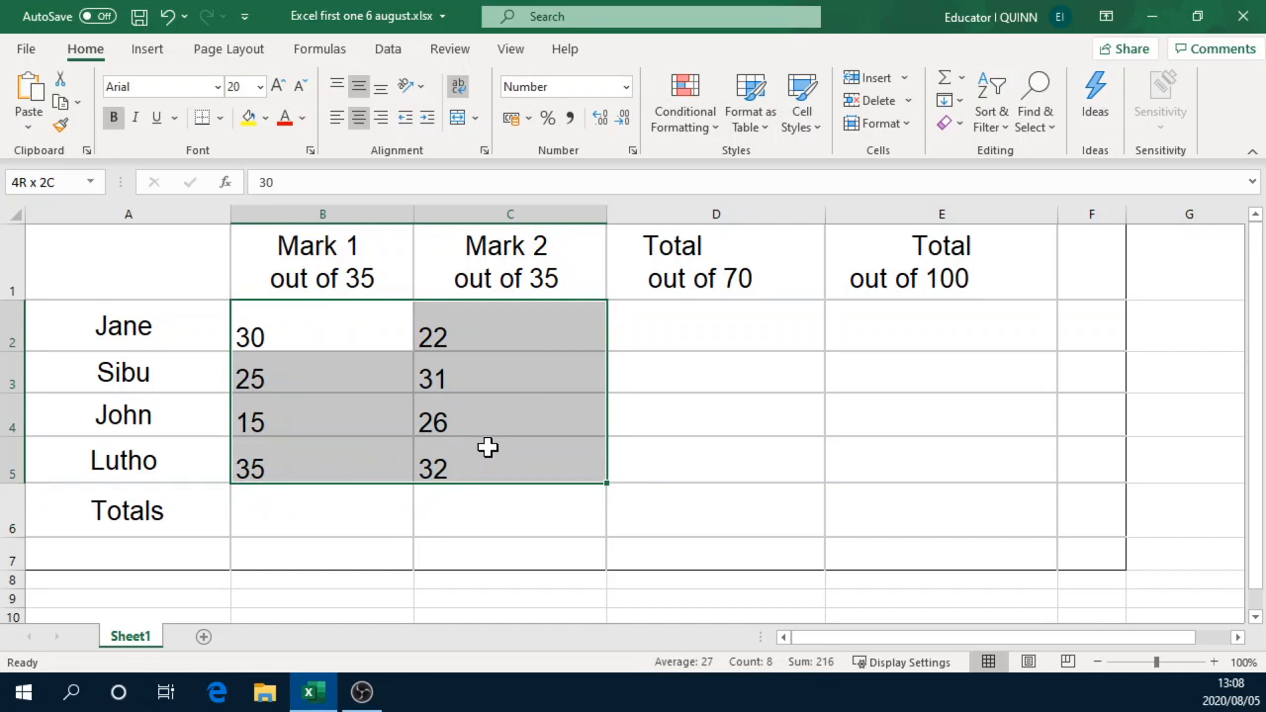
{"action": "left_click", "coordinate": [311, 337]}
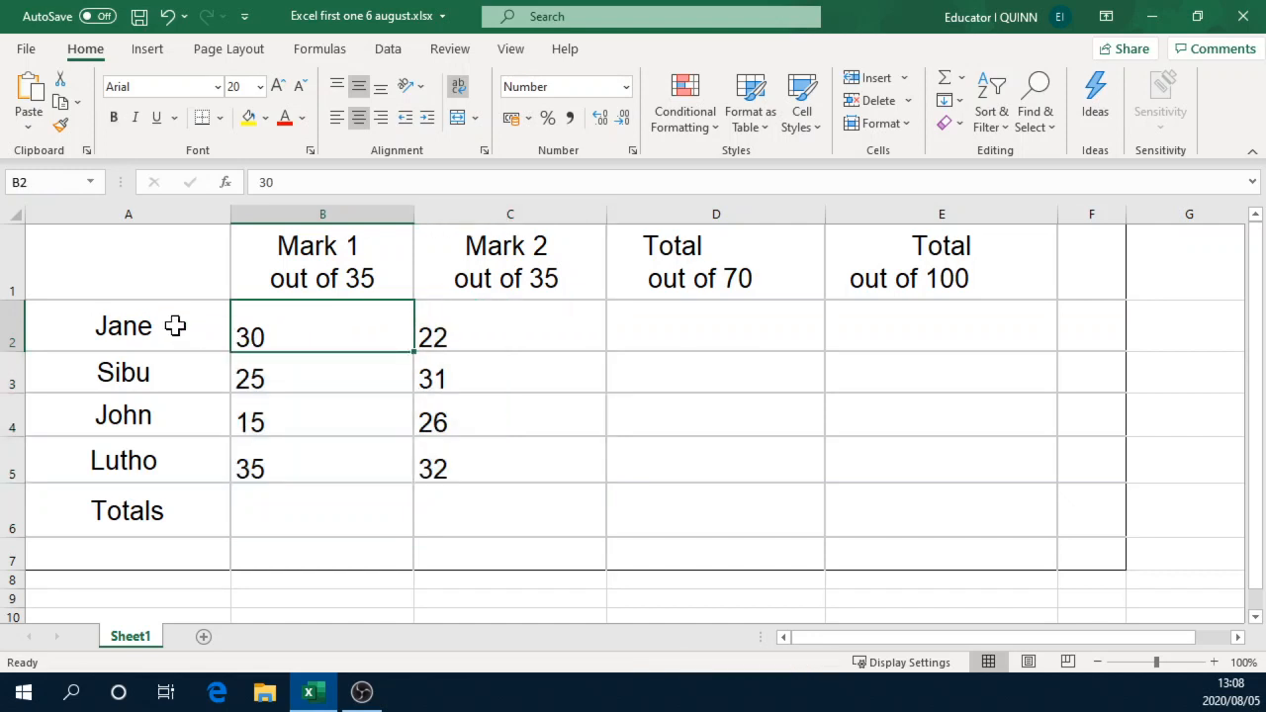
{"action": "left_click_drag", "start_coordinate": [175, 325], "coordinate": [176, 457]}
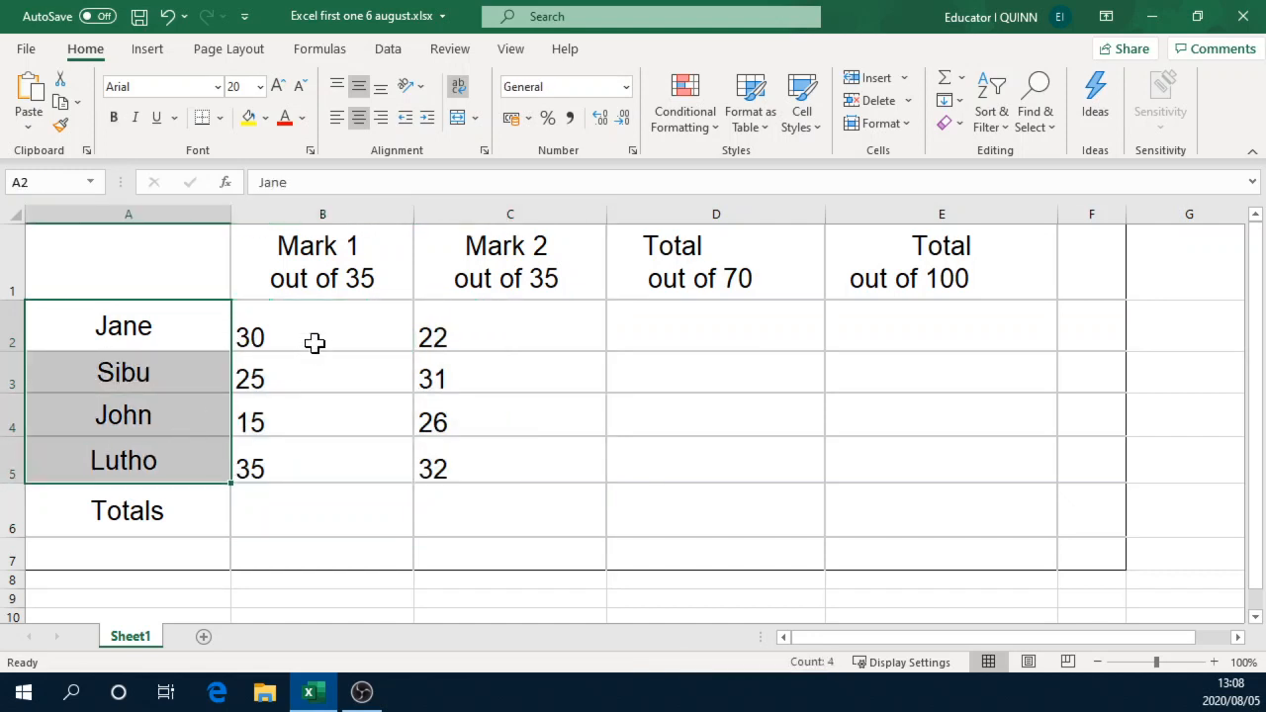
{"action": "left_click", "coordinate": [325, 263]}
{"action": "left_click", "coordinate": [483, 263]}
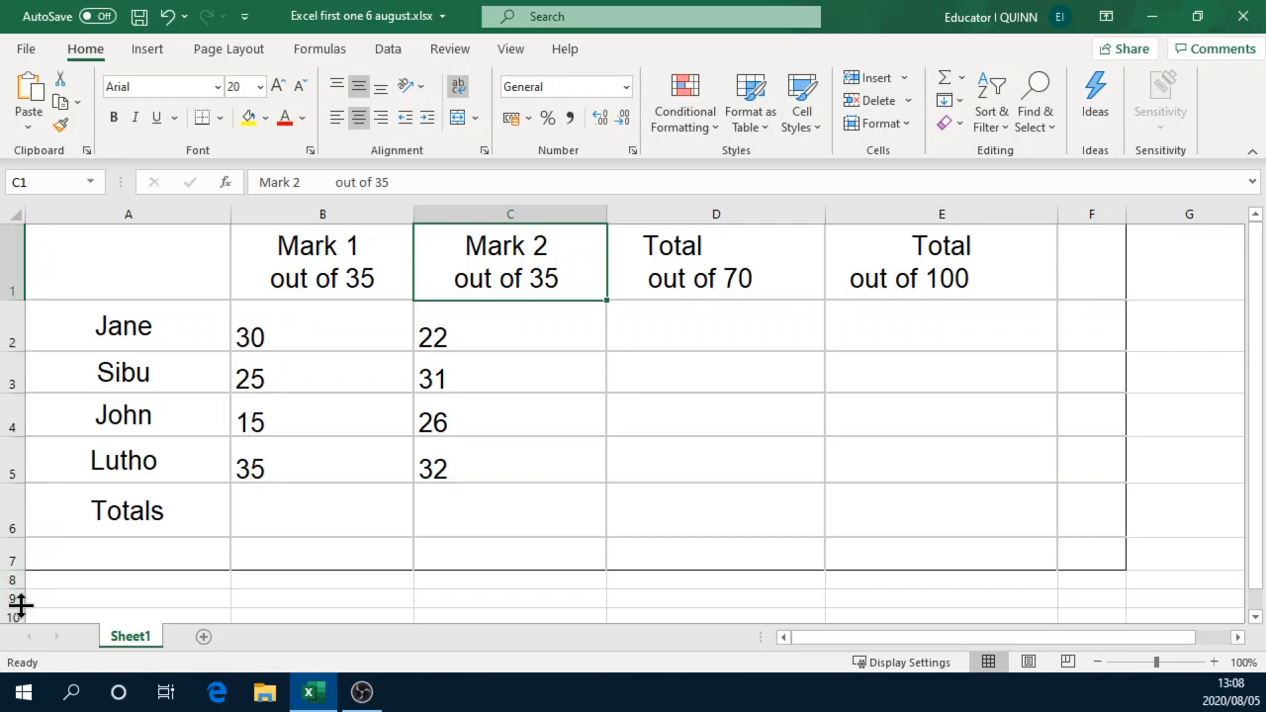
{"action": "left_click", "coordinate": [539, 328]}
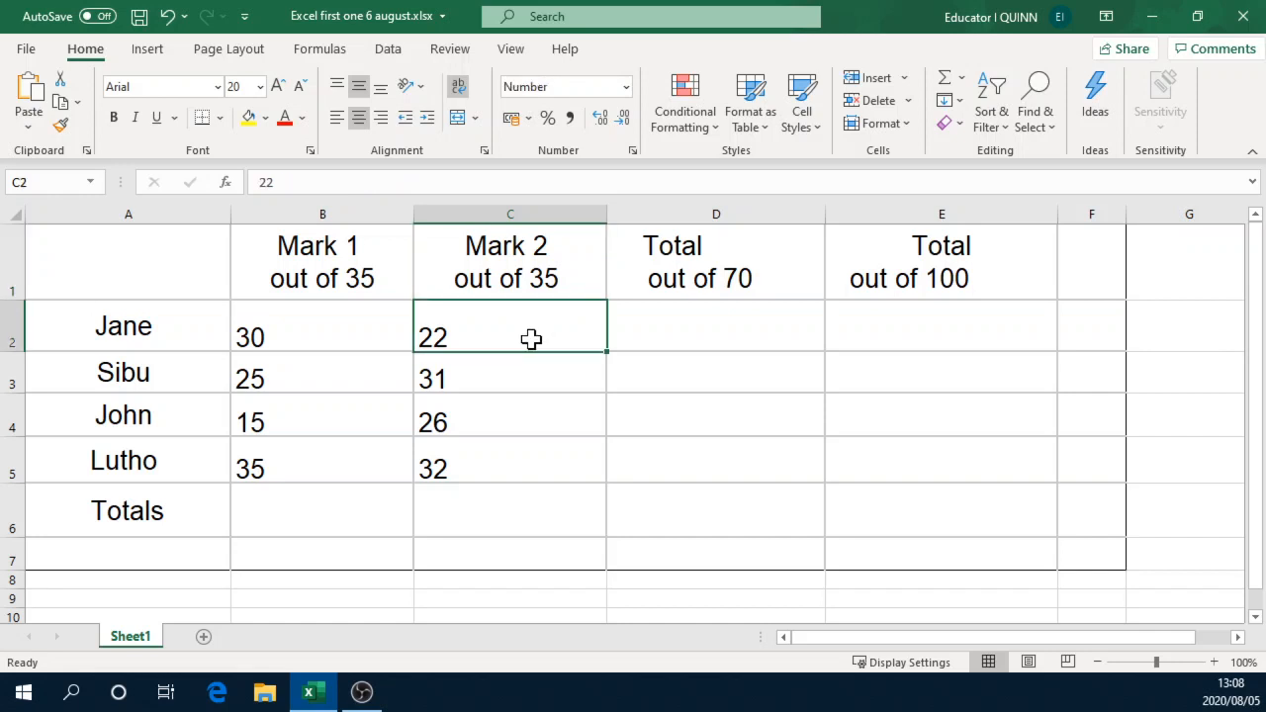
{"action": "left_click", "coordinate": [345, 335]}
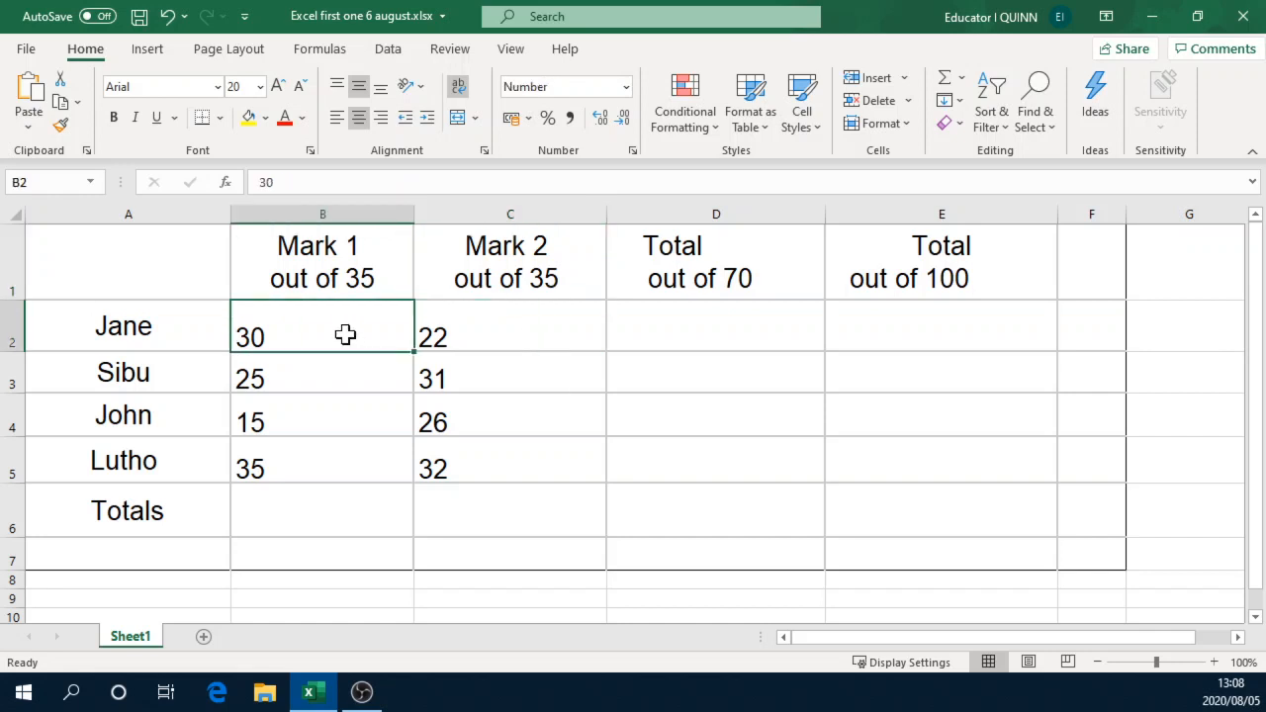
{"action": "left_click", "coordinate": [503, 331]}
{"action": "left_click", "coordinate": [477, 382]}
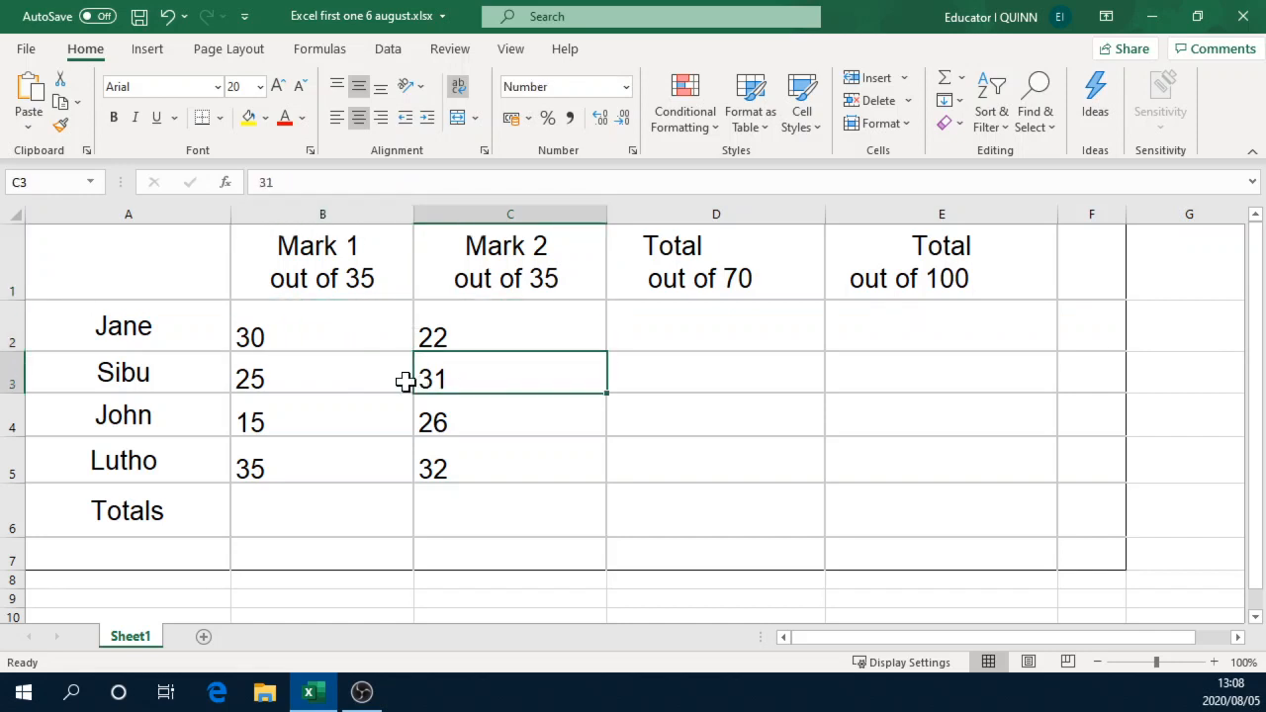
{"action": "left_click", "coordinate": [299, 330]}
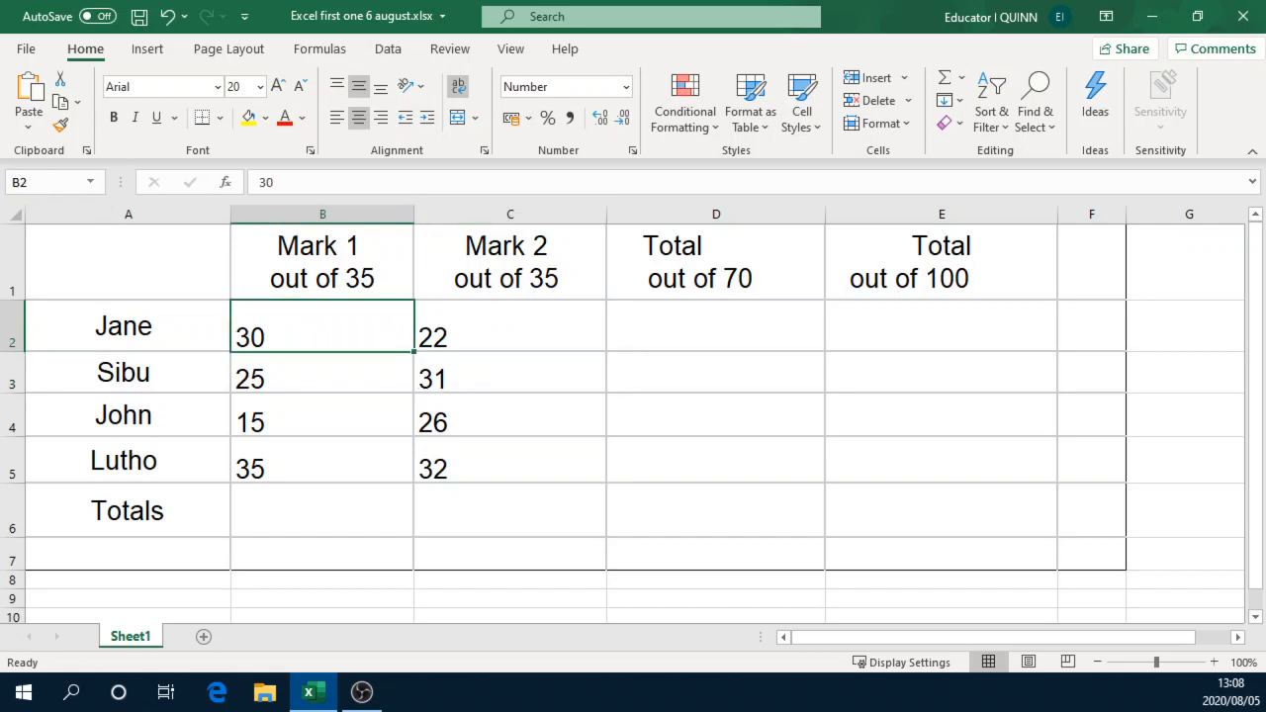
Step: Examine how individual cells are referenced, from A1 through the name and mark cells to the empty total cells D3 and E3
{"action": "left_click", "coordinate": [110, 264]}
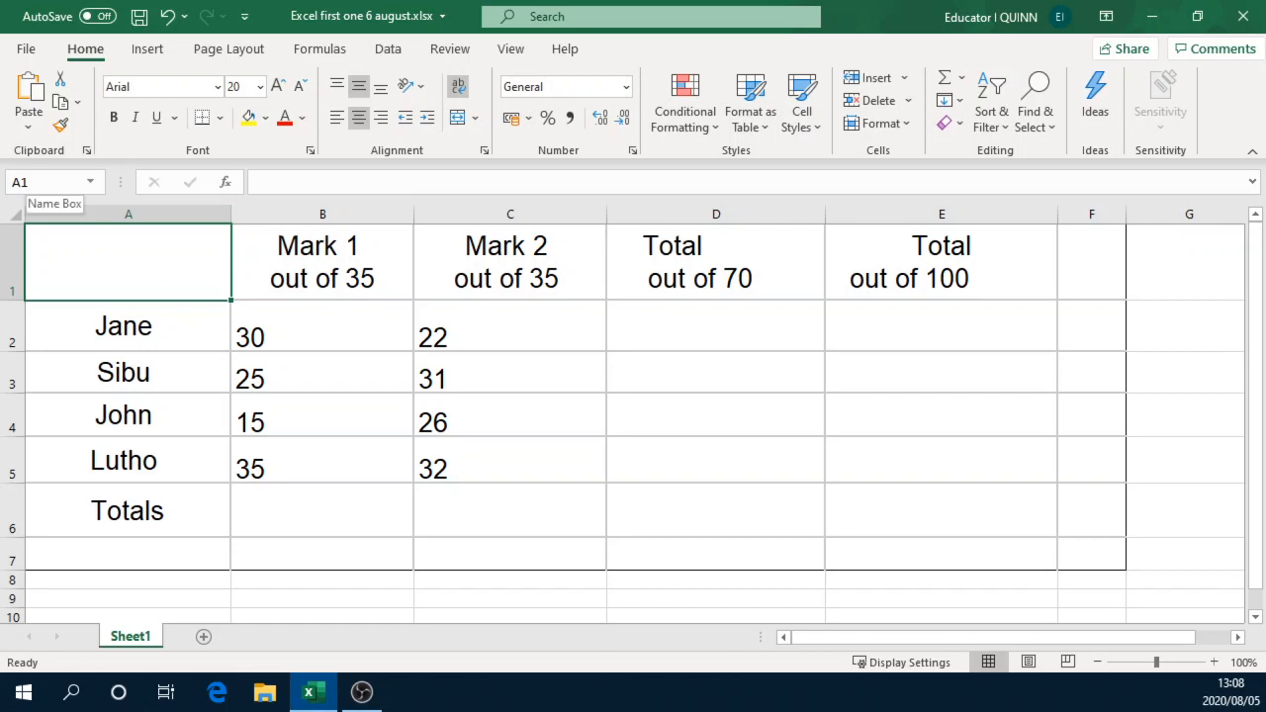
{"action": "left_click", "coordinate": [133, 324]}
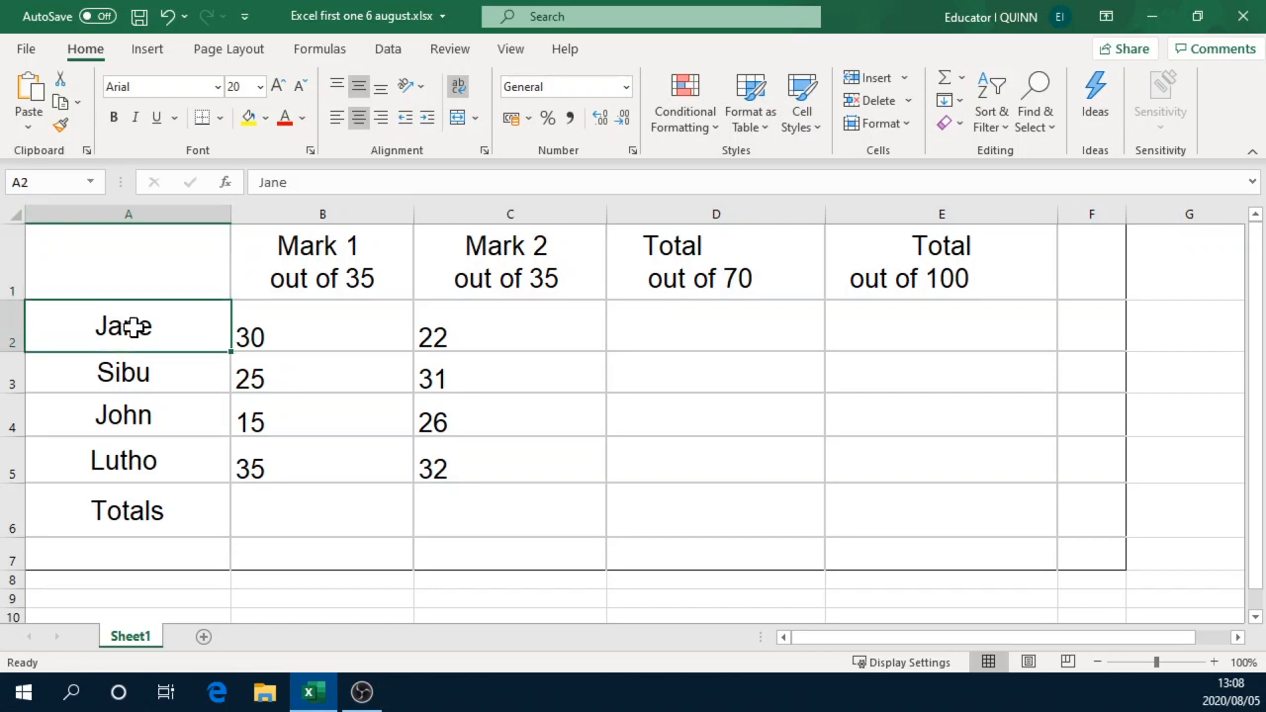
{"action": "left_click", "coordinate": [133, 376]}
{"action": "left_click", "coordinate": [320, 333]}
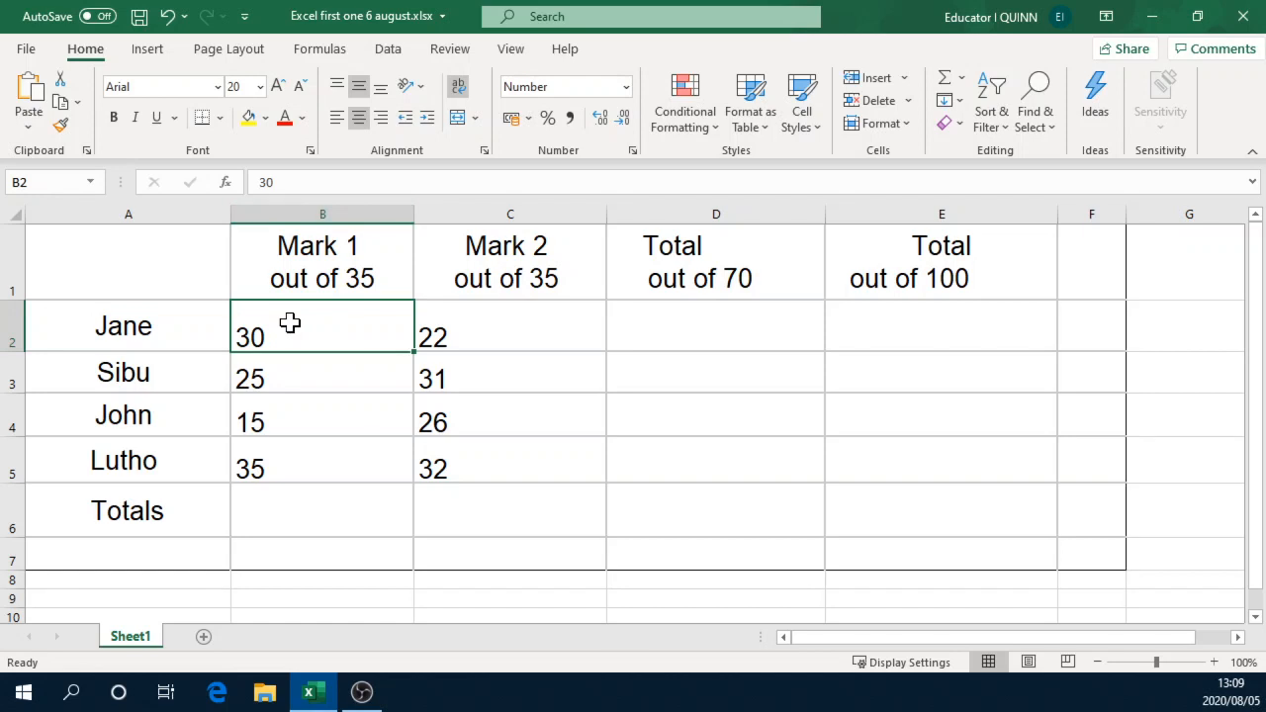
{"action": "left_click", "coordinate": [517, 327]}
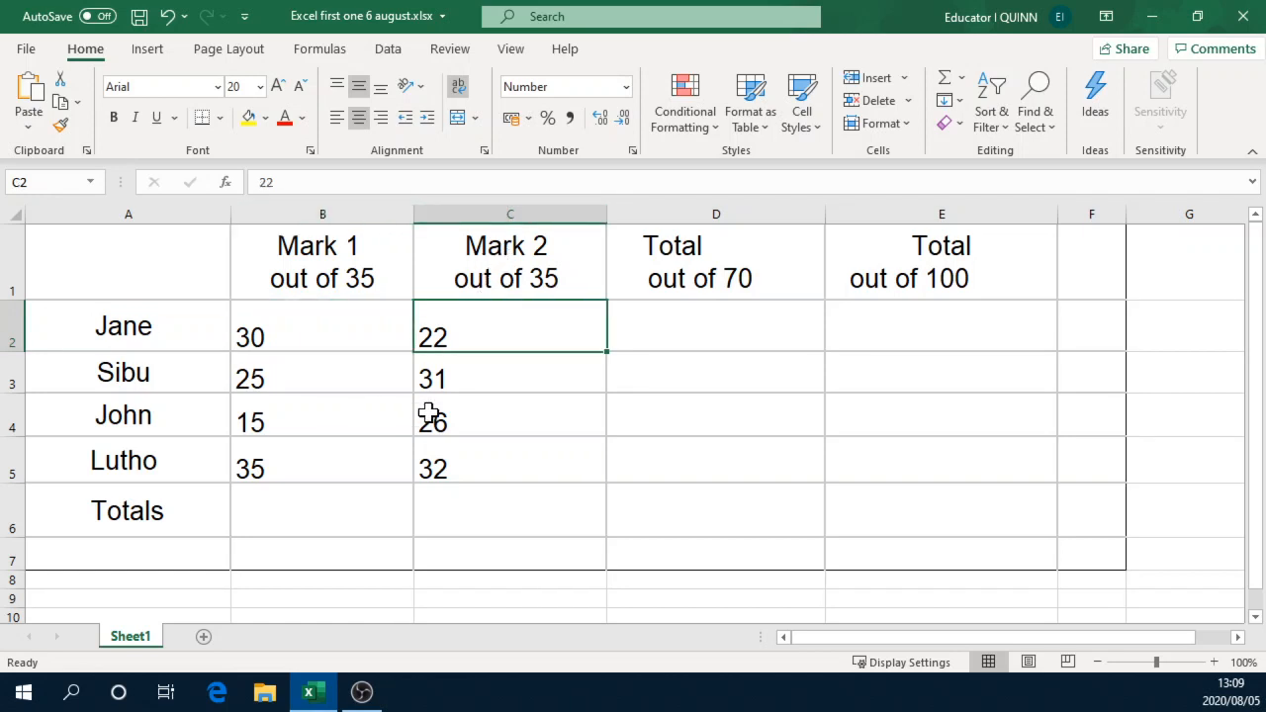
{"action": "left_click", "coordinate": [485, 375]}
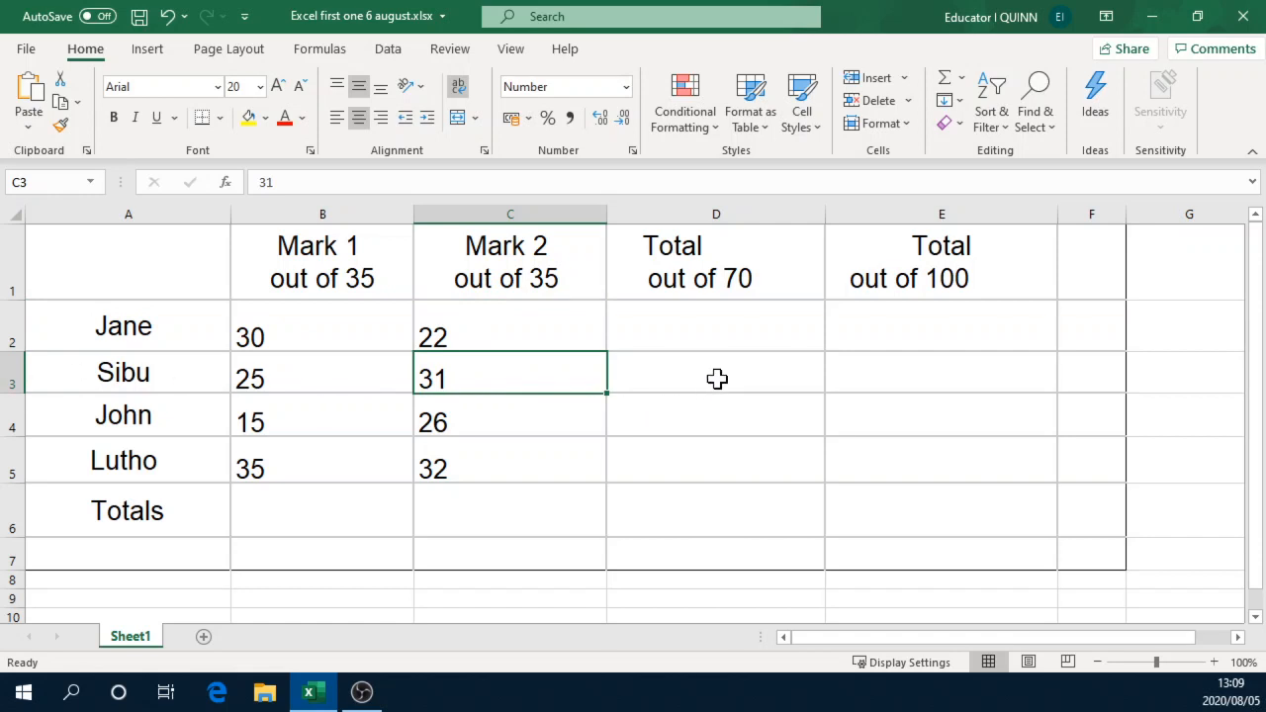
{"action": "left_click", "coordinate": [716, 381]}
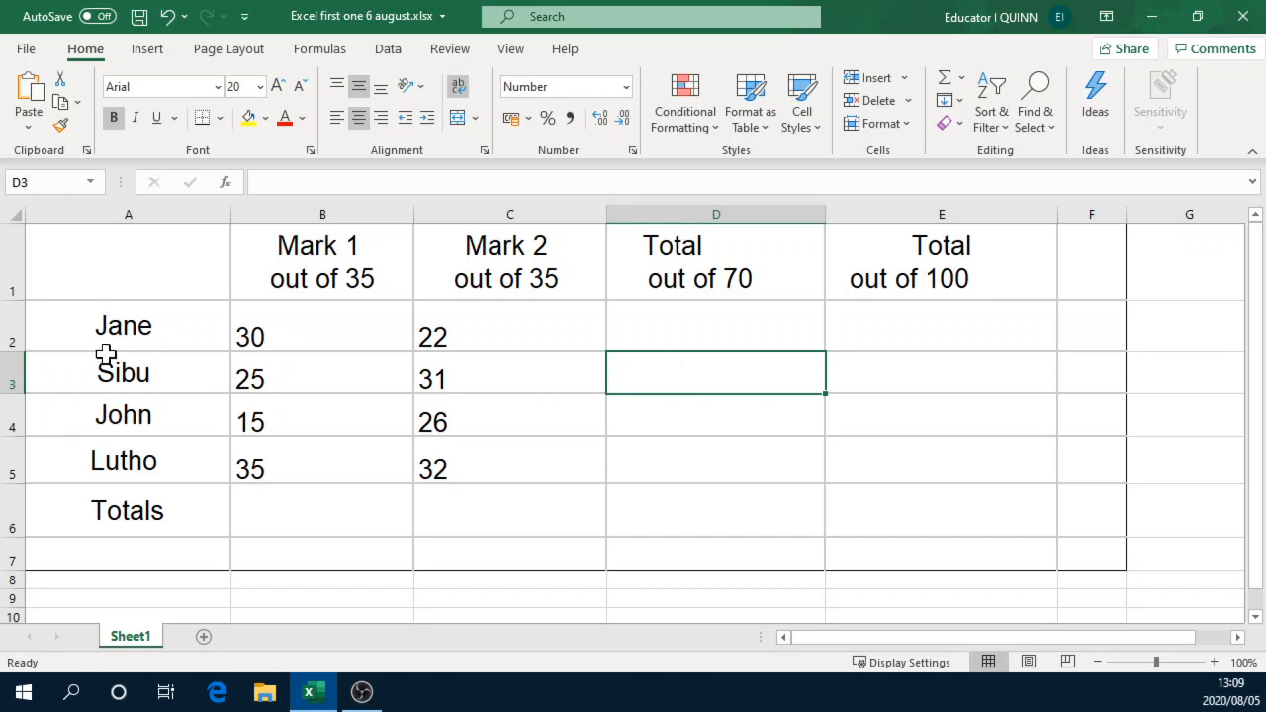
{"action": "left_click", "coordinate": [904, 387]}
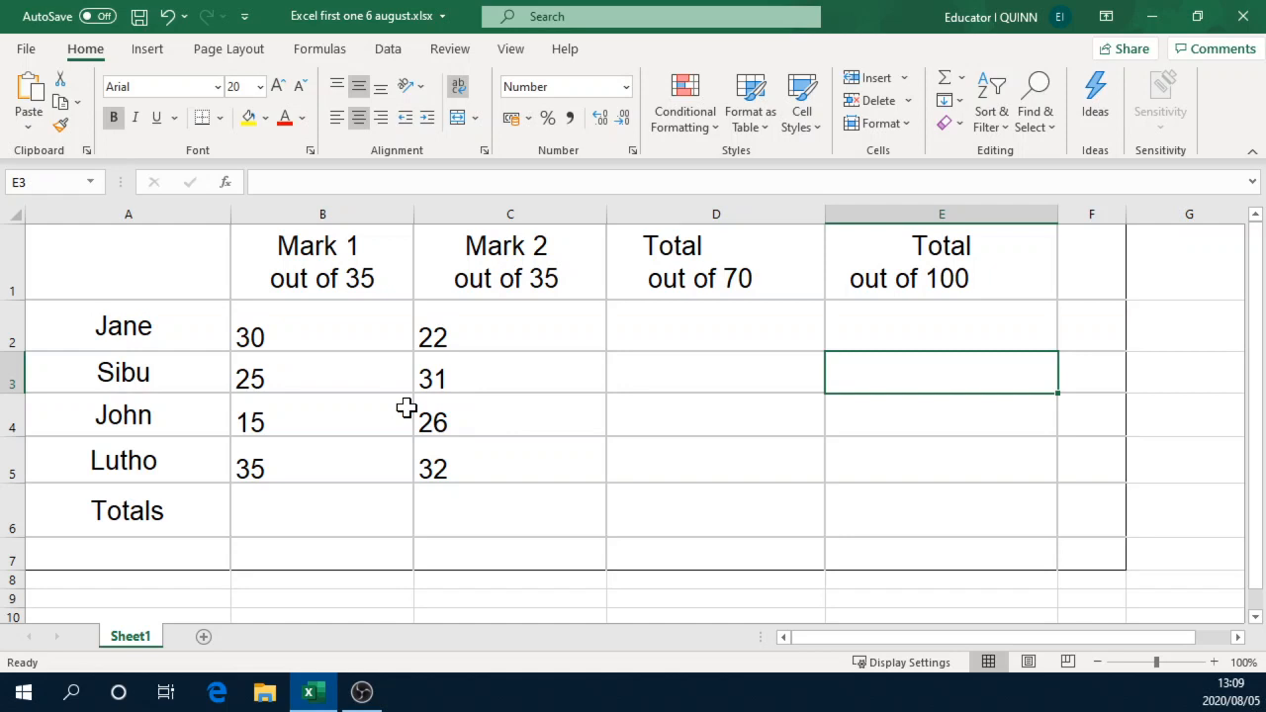
Step: Total the Mark 1 column in cell B6 with the formula =SUM(B2:B5)
{"action": "left_click_drag", "start_coordinate": [319, 335], "coordinate": [291, 465]}
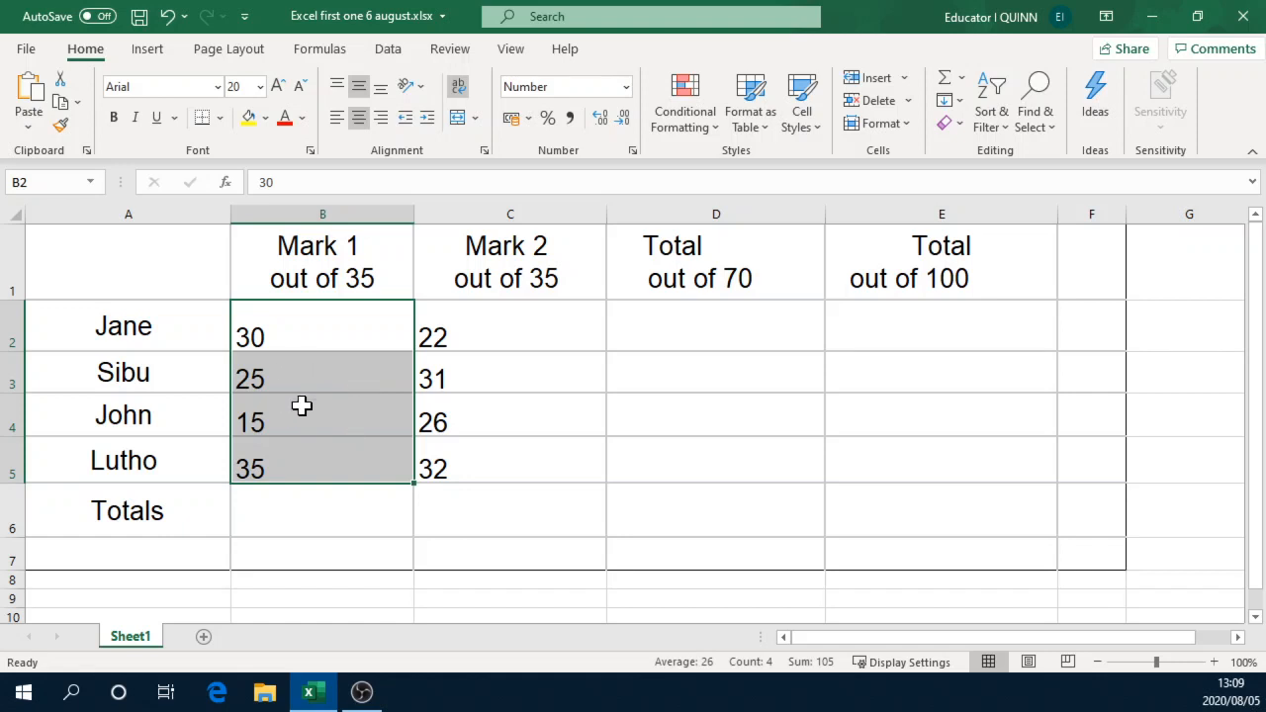
{"action": "left_click", "coordinate": [297, 522]}
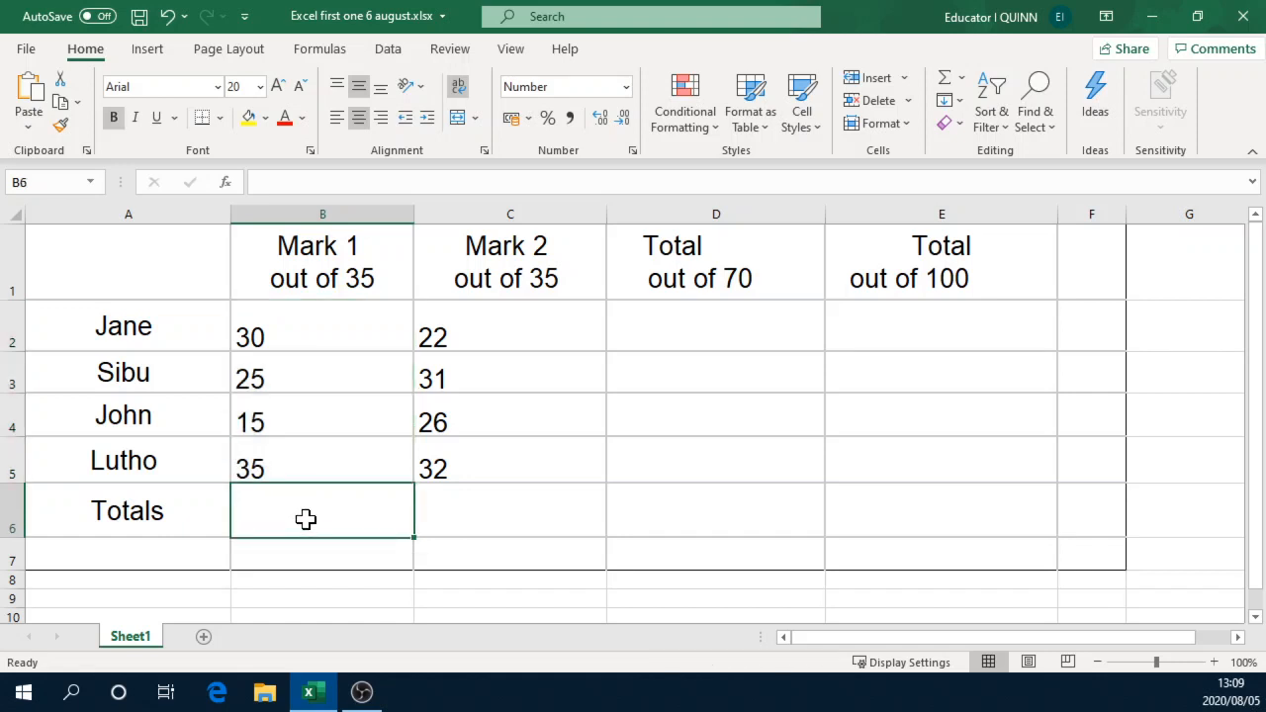
{"action": "left_click", "coordinate": [512, 509]}
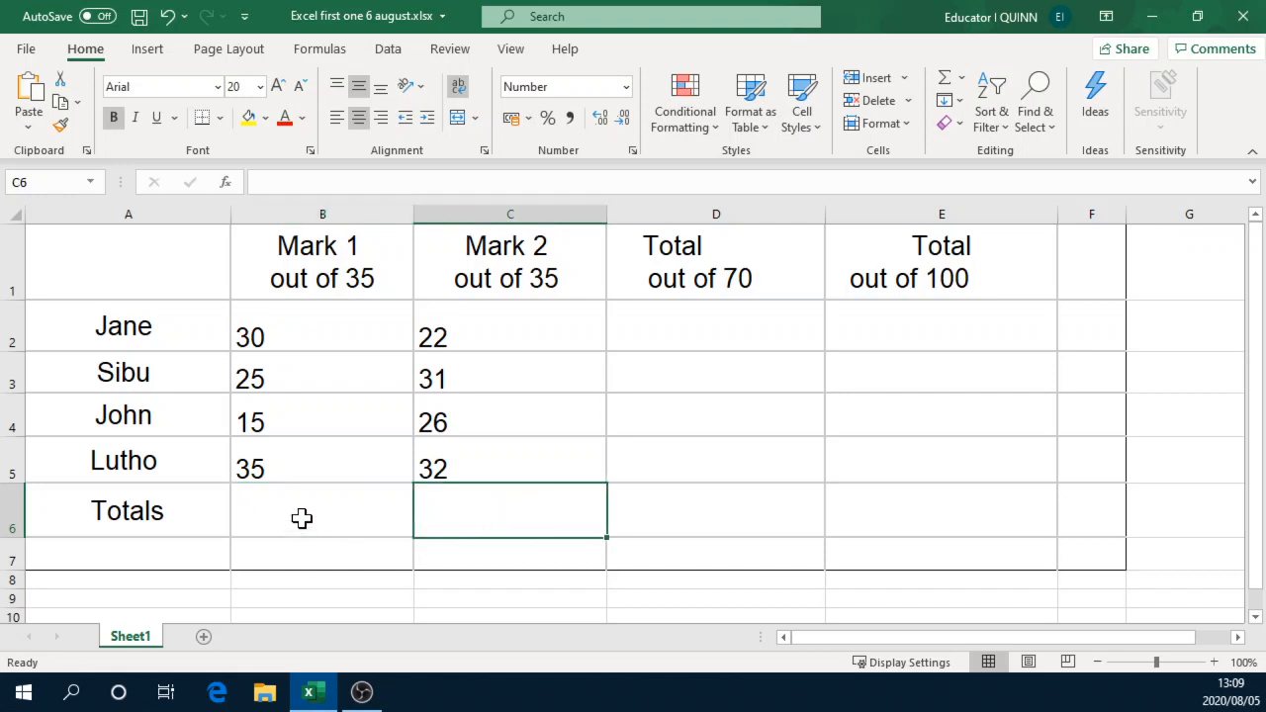
{"action": "left_click_drag", "start_coordinate": [290, 333], "coordinate": [278, 463]}
{"action": "left_click", "coordinate": [259, 519]}
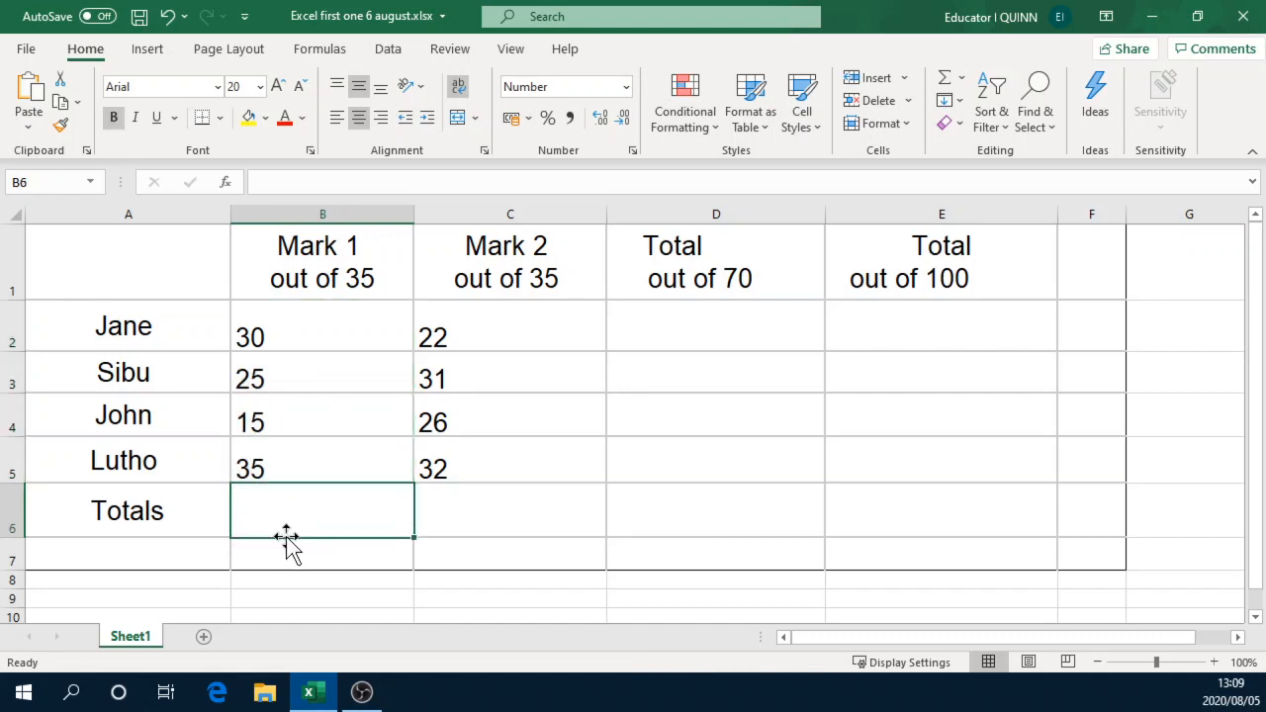
{"action": "type", "text": "="}
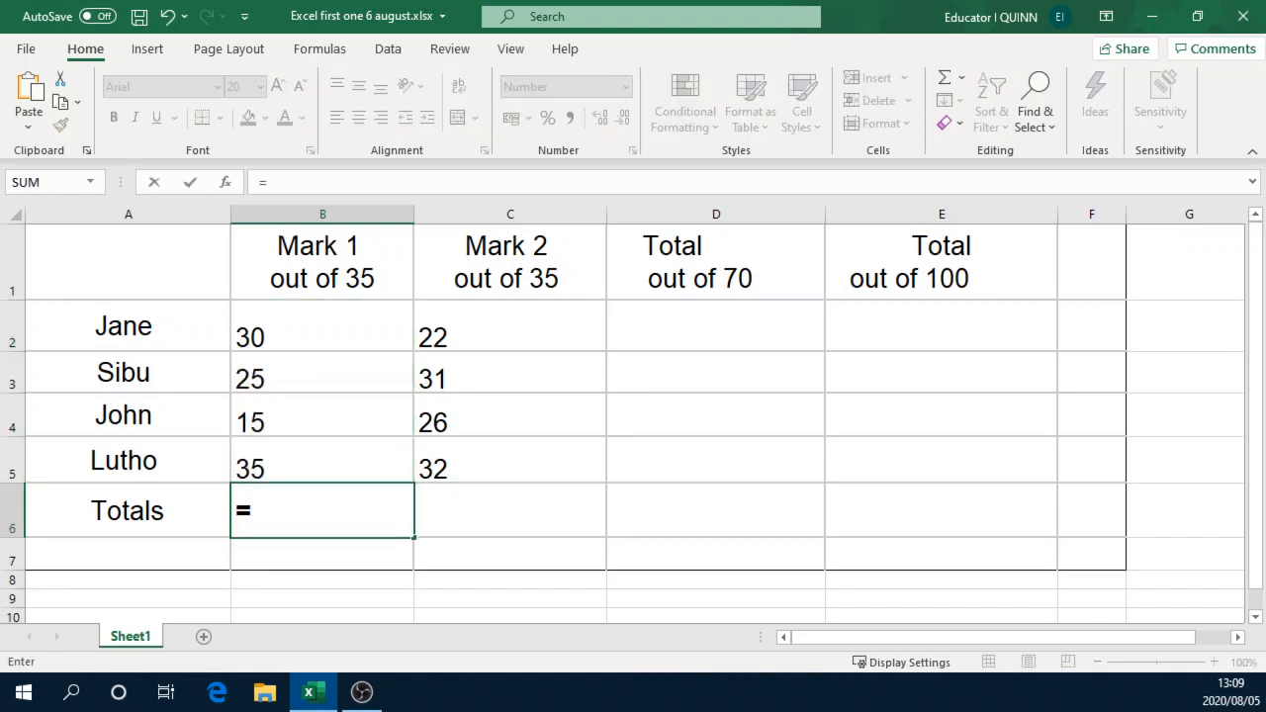
{"action": "type", "text": "sum"}
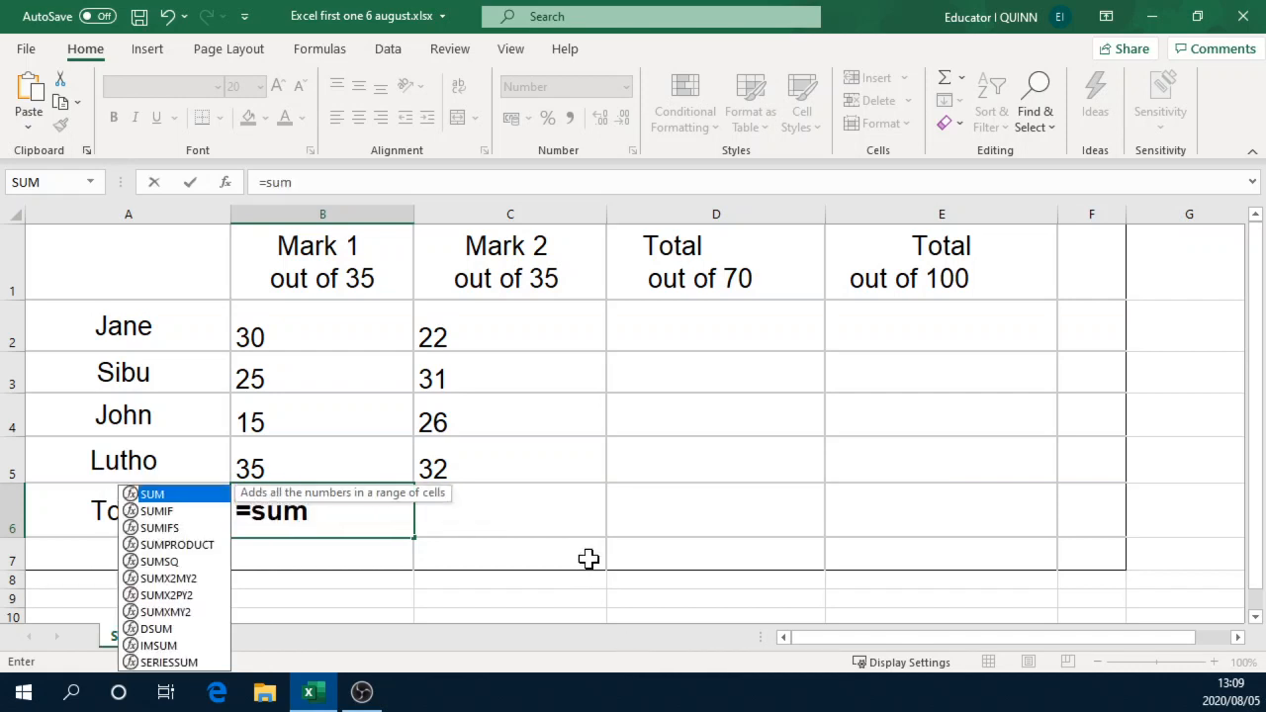
{"action": "type", "text": "("}
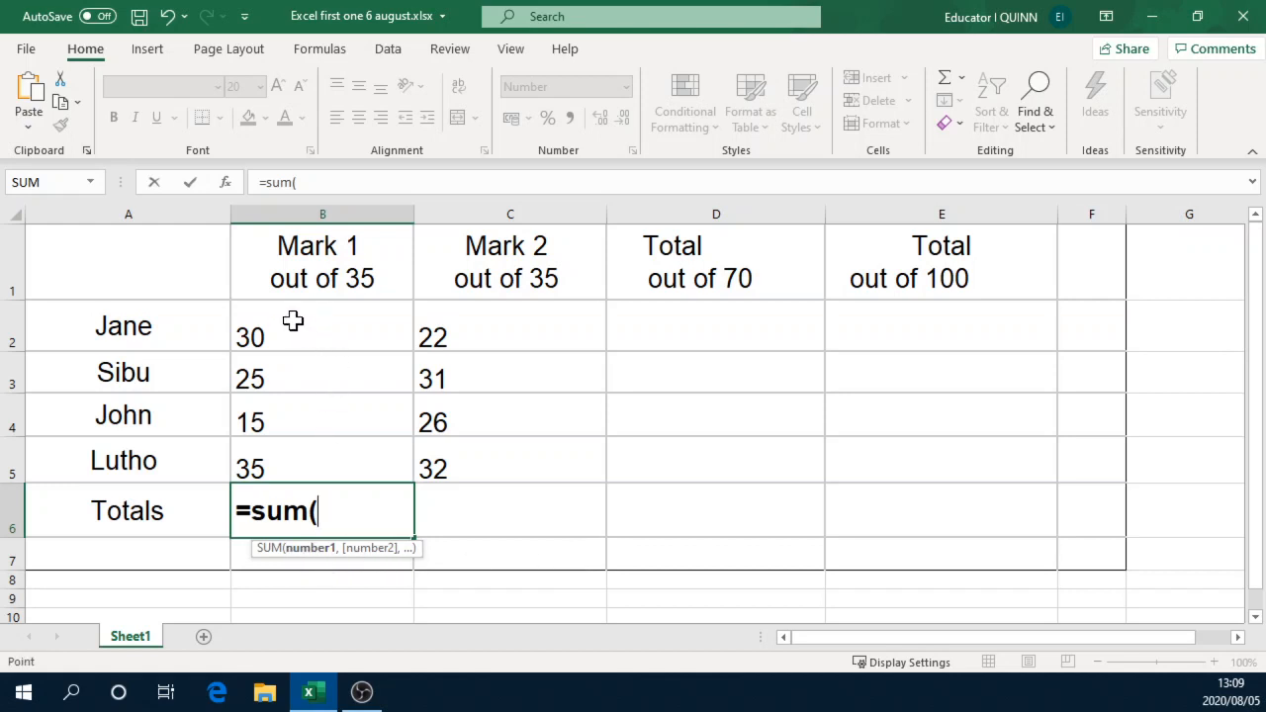
{"action": "left_click_drag", "start_coordinate": [292, 320], "coordinate": [297, 452]}
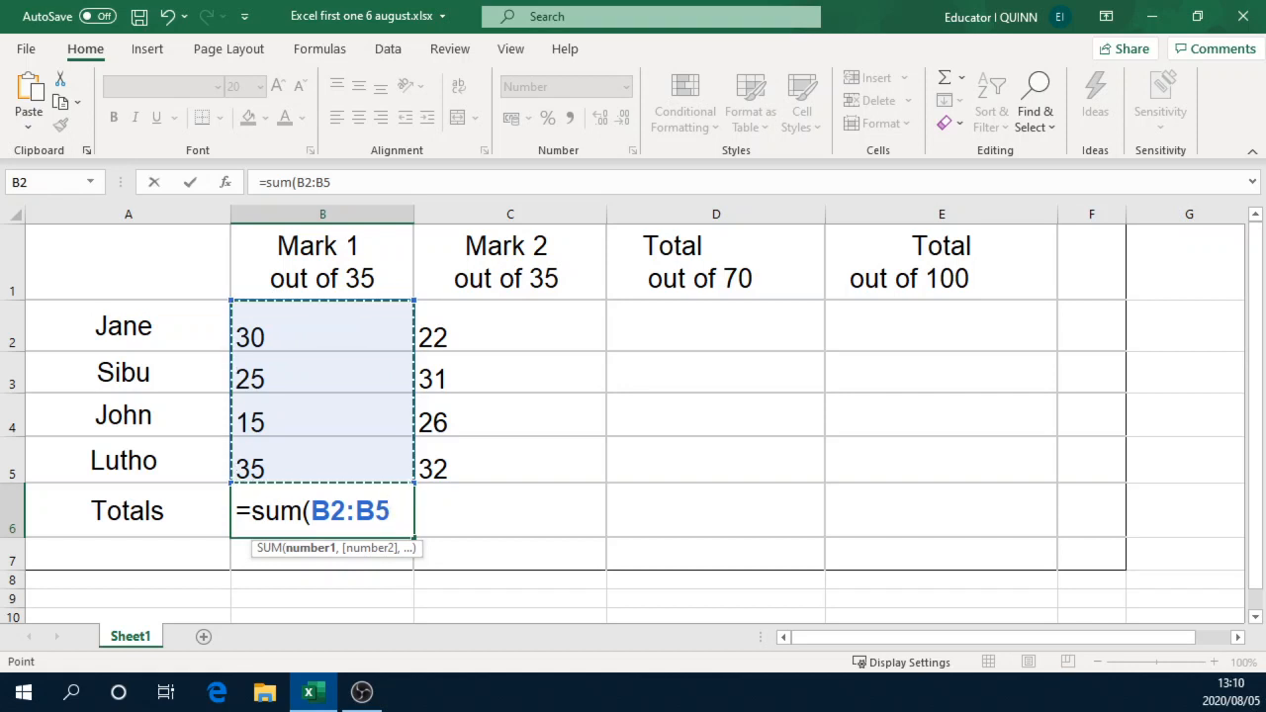
{"action": "type", "text": ")"}
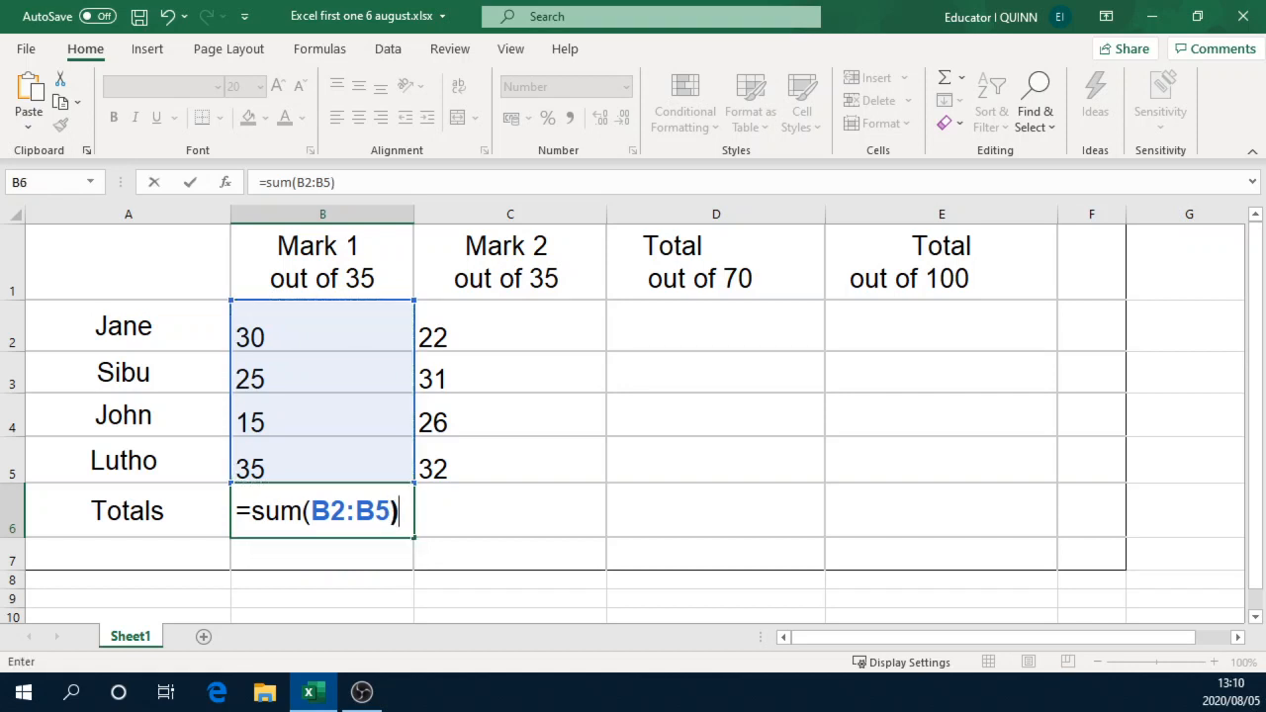
{"action": "key", "text": "Return"}
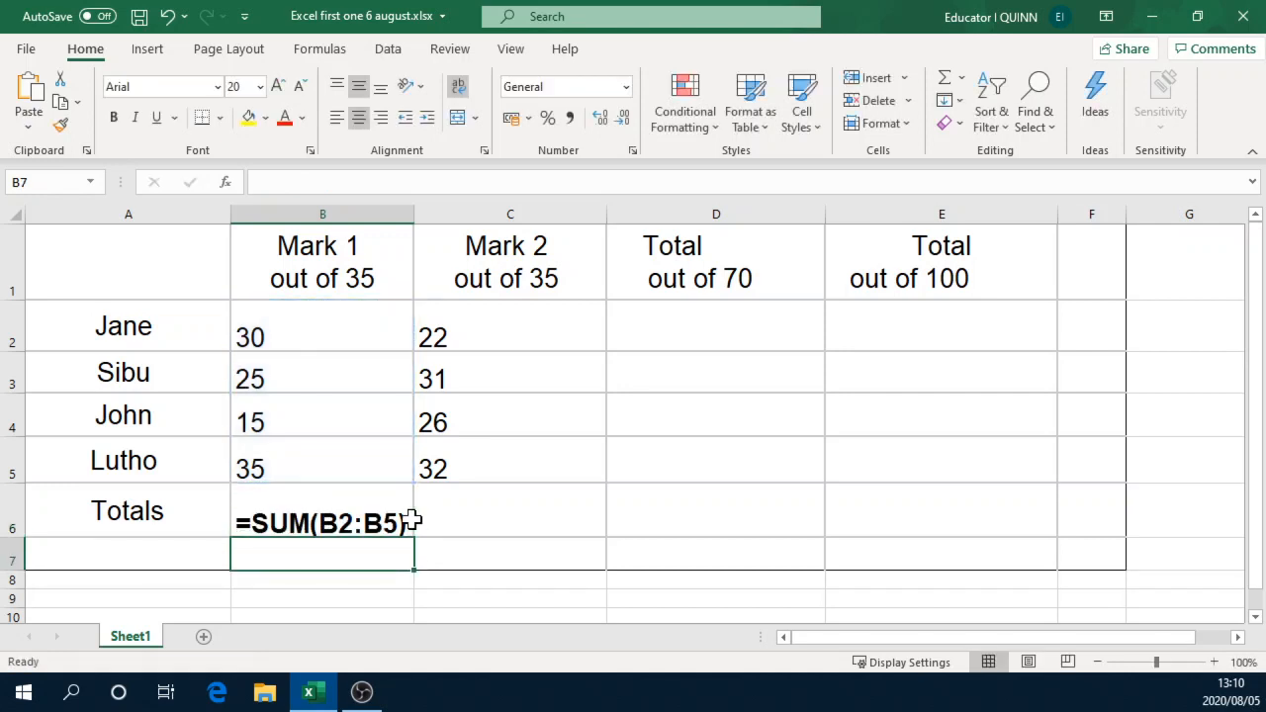
{"action": "left_click", "coordinate": [341, 525]}
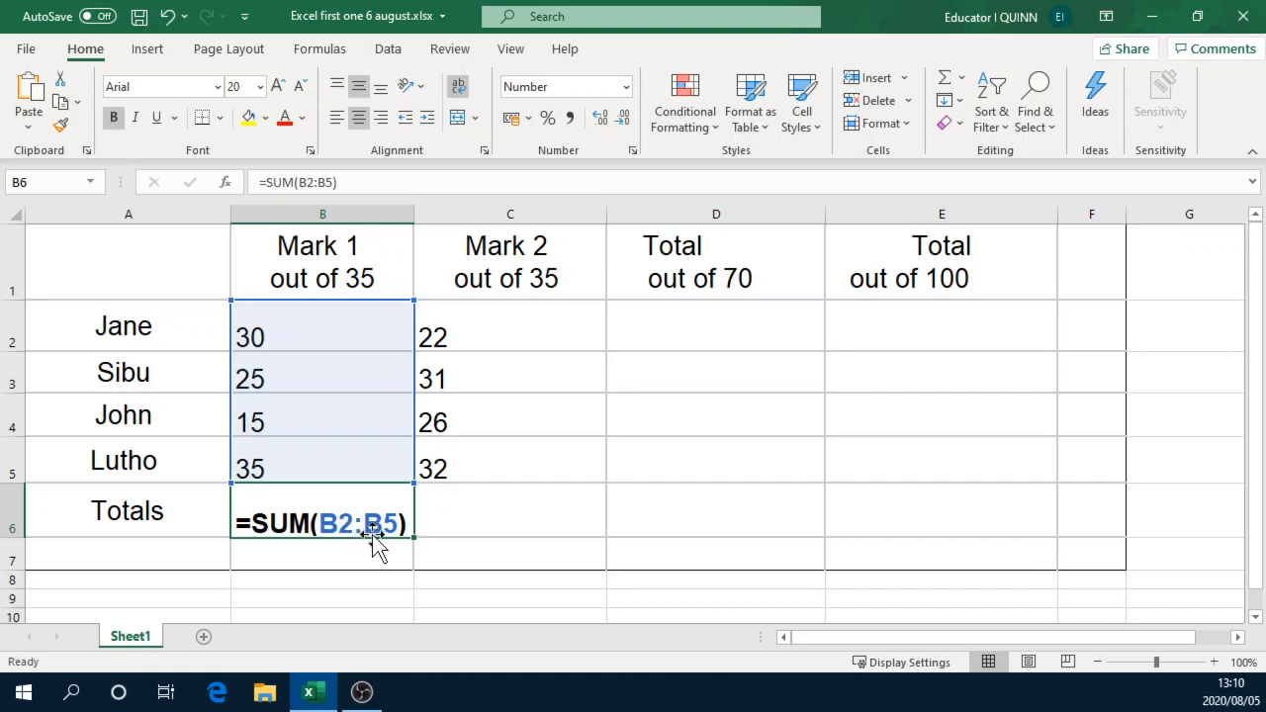
Step: Total the Mark 2 column in cell C6 with the formula =SUM(C2:C5)
{"action": "left_click", "coordinate": [485, 514]}
{"action": "left_click_drag", "start_coordinate": [504, 327], "coordinate": [495, 465]}
{"action": "left_click", "coordinate": [481, 508]}
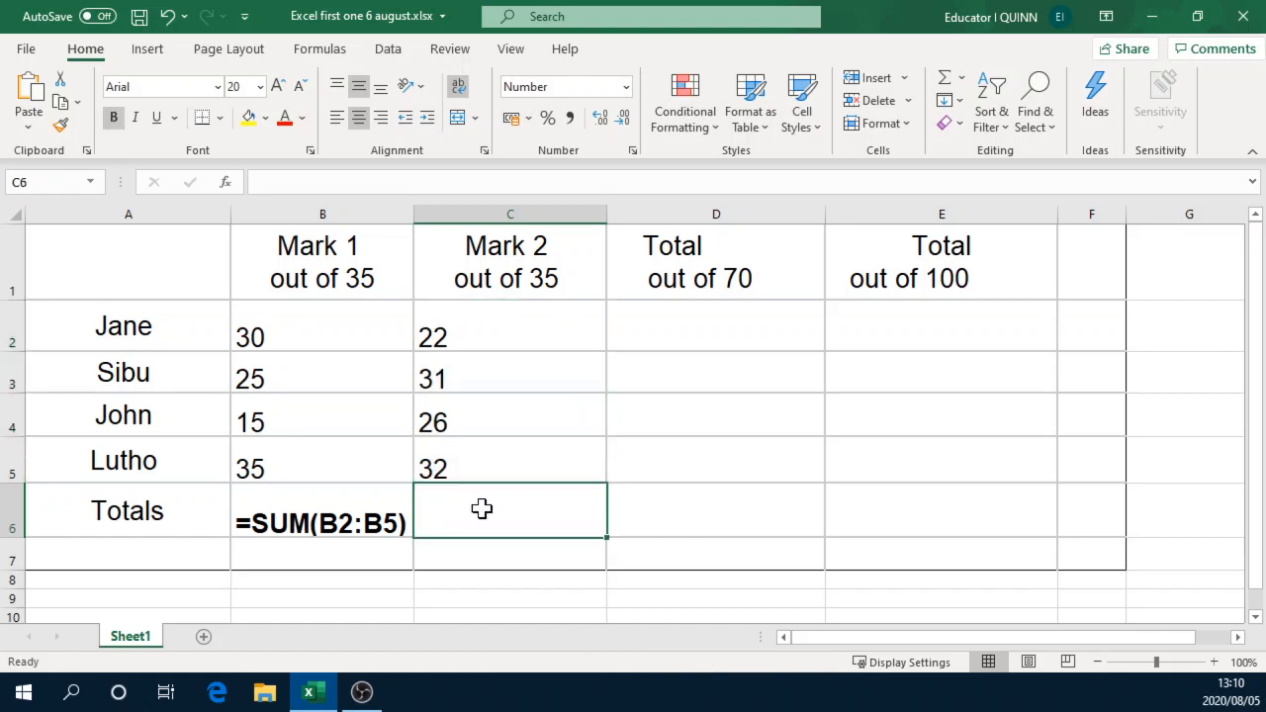
{"action": "type", "text": "=su"}
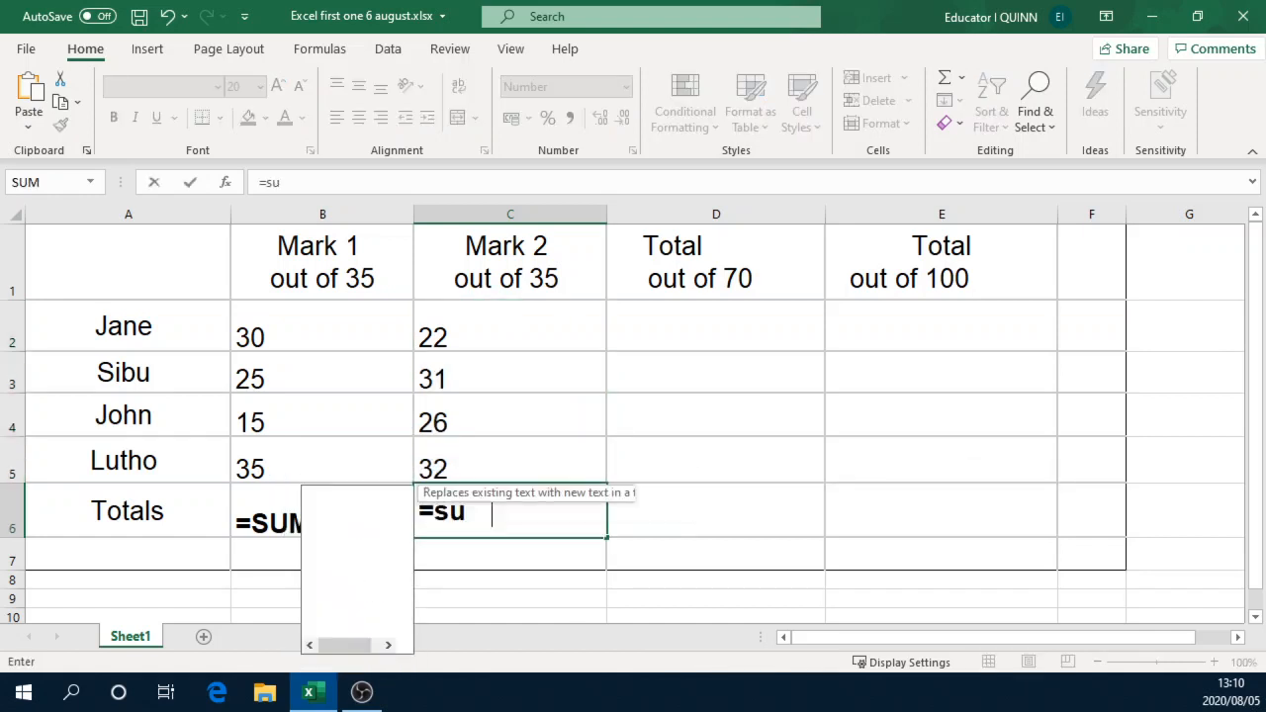
{"action": "type", "text": "m("}
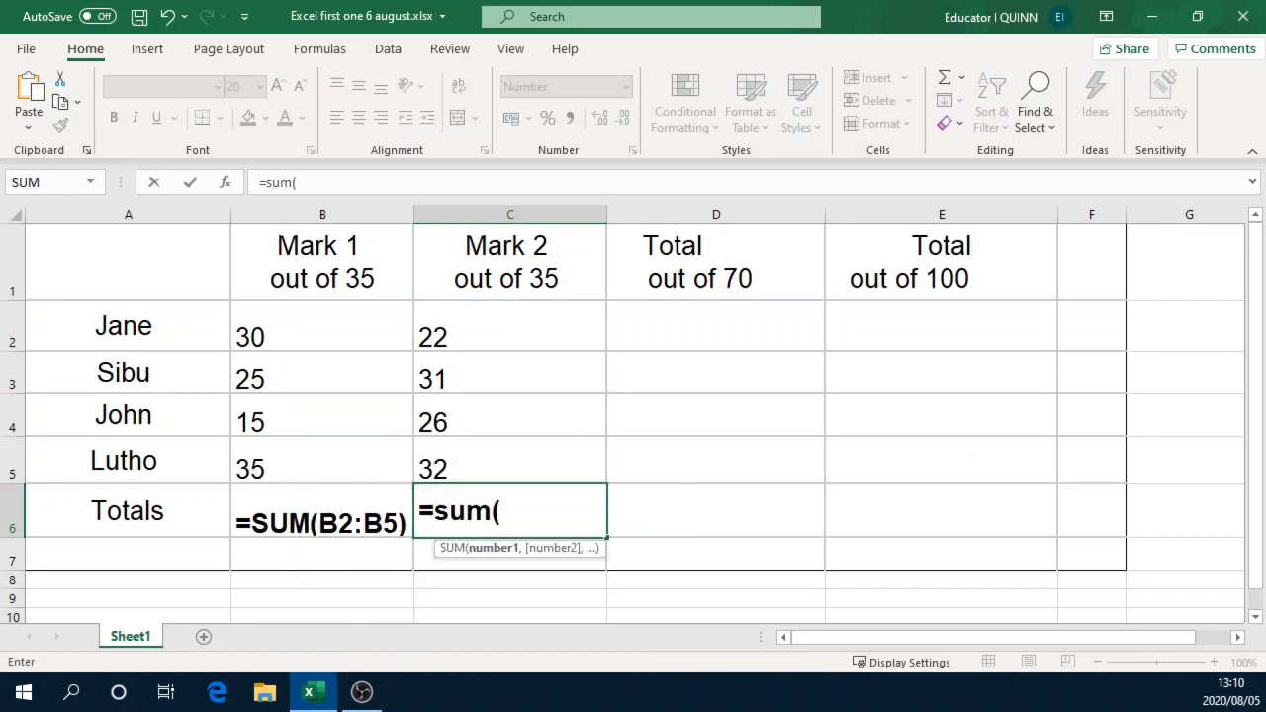
{"action": "type", "text": "C2"}
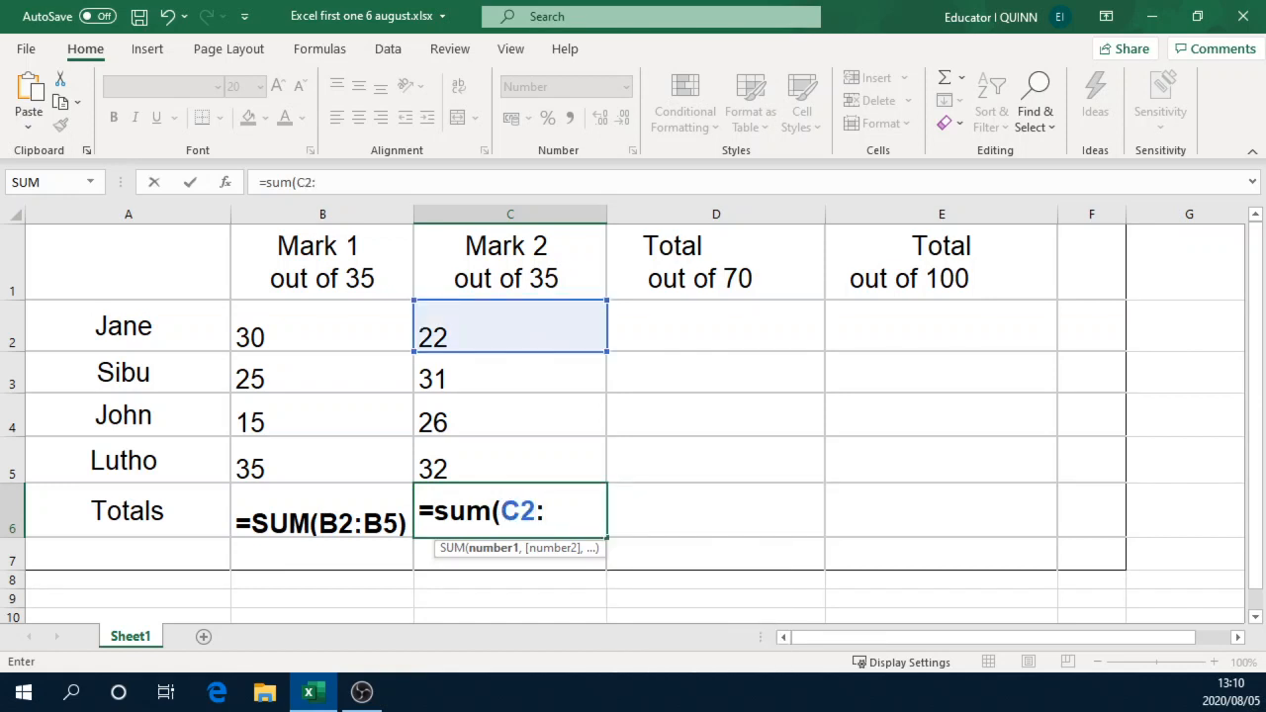
{"action": "type", "text": ":C5"}
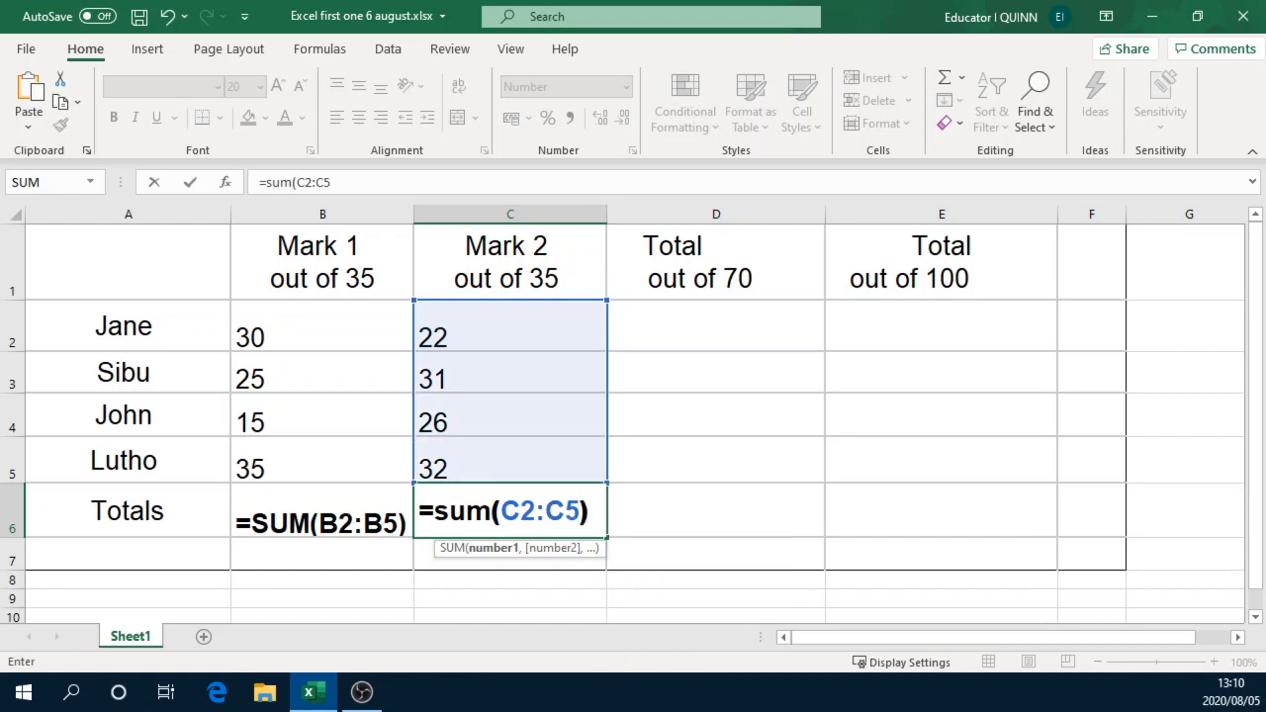
{"action": "type", "text": ")"}
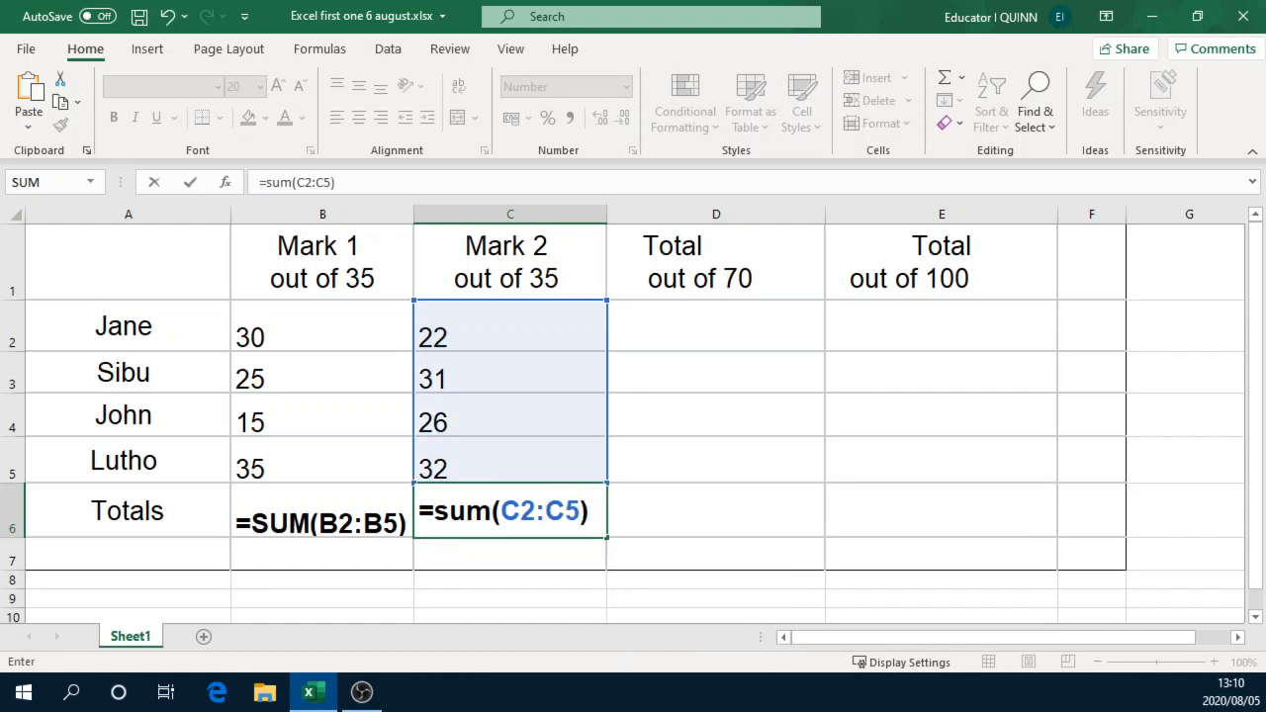
{"action": "key", "text": "Return"}
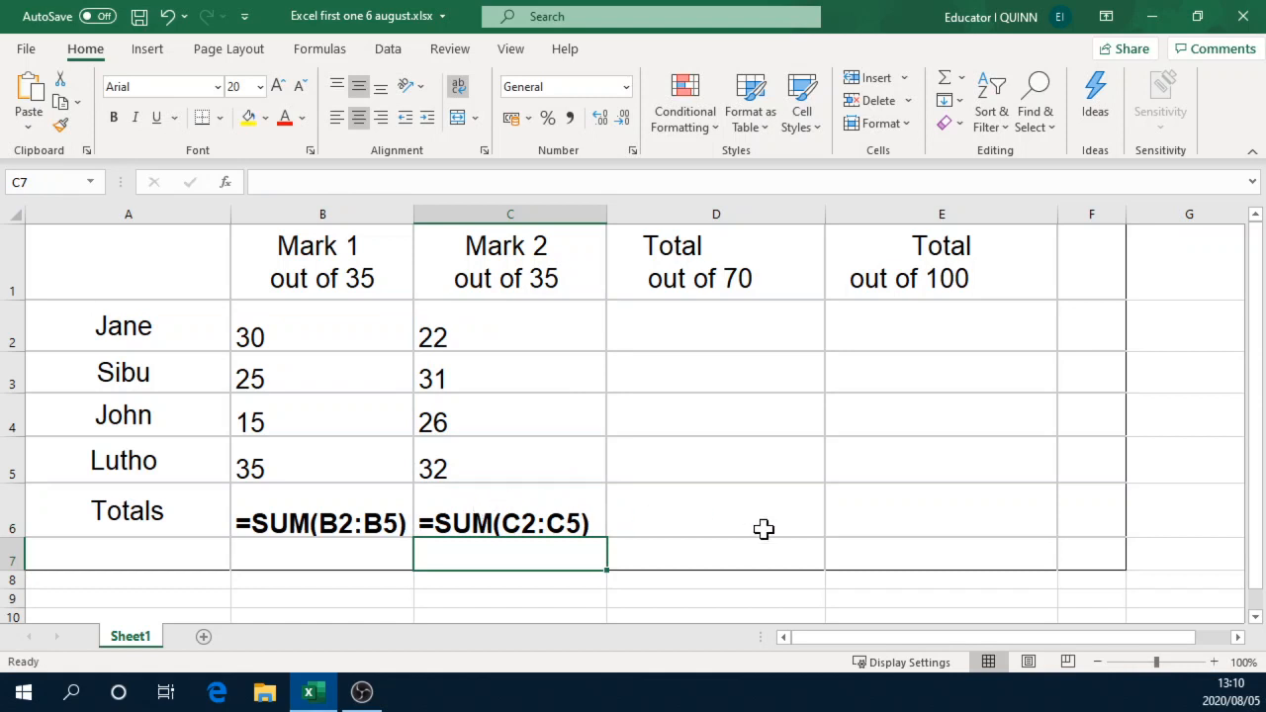
Step: Calculate the first learner's total out of 70 in cell D2 with the formula =B2+C2
{"action": "left_click_drag", "start_coordinate": [714, 330], "coordinate": [702, 460]}
{"action": "left_click_drag", "start_coordinate": [899, 334], "coordinate": [906, 446]}
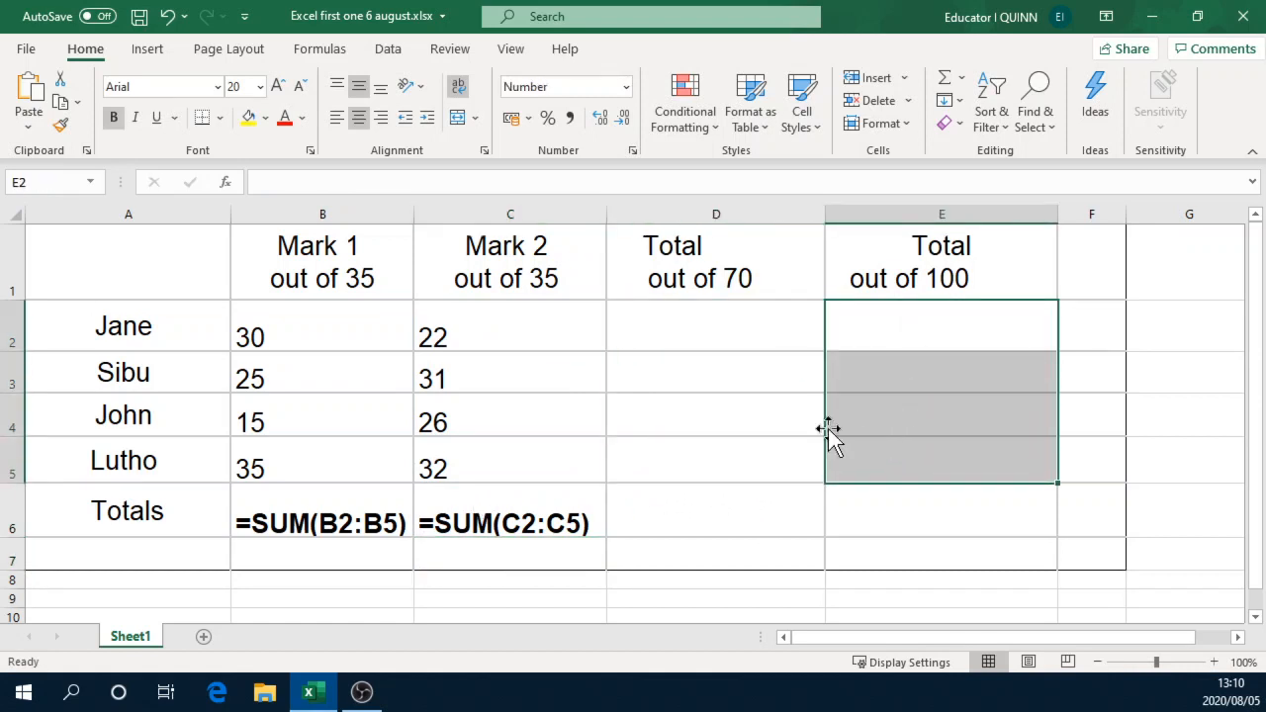
{"action": "left_click_drag", "start_coordinate": [716, 331], "coordinate": [705, 458]}
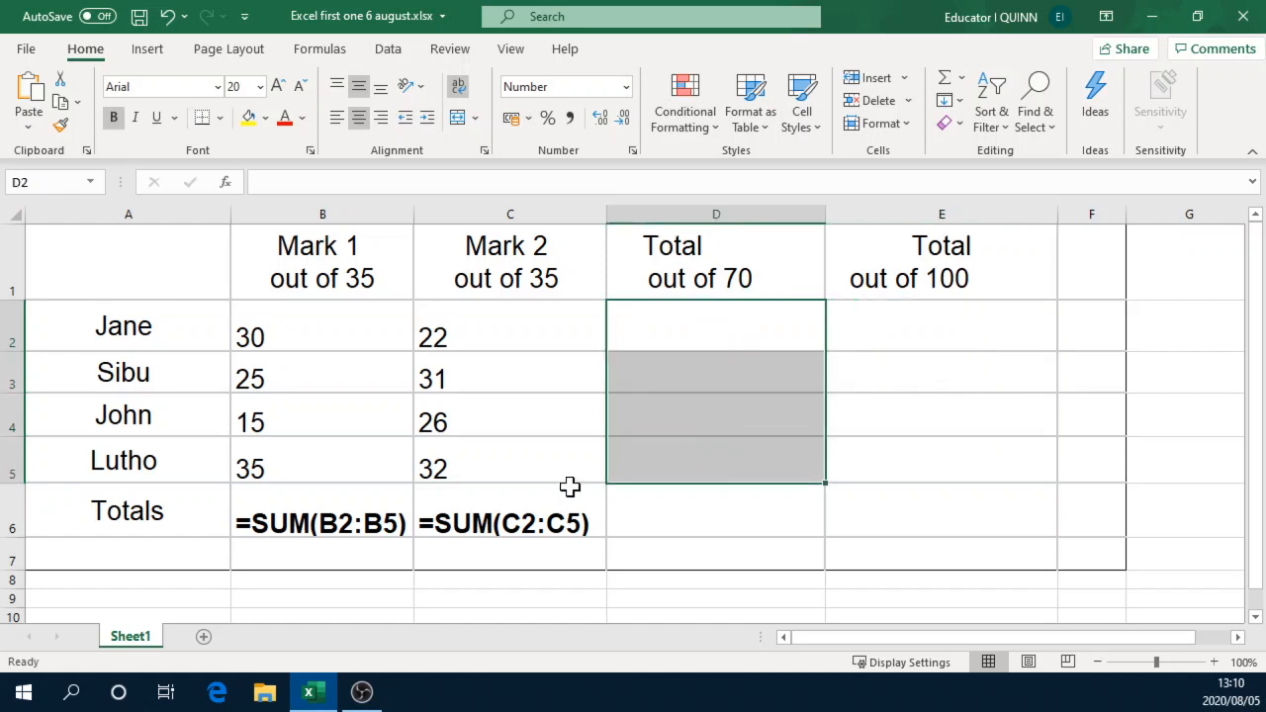
{"action": "left_click", "coordinate": [712, 331]}
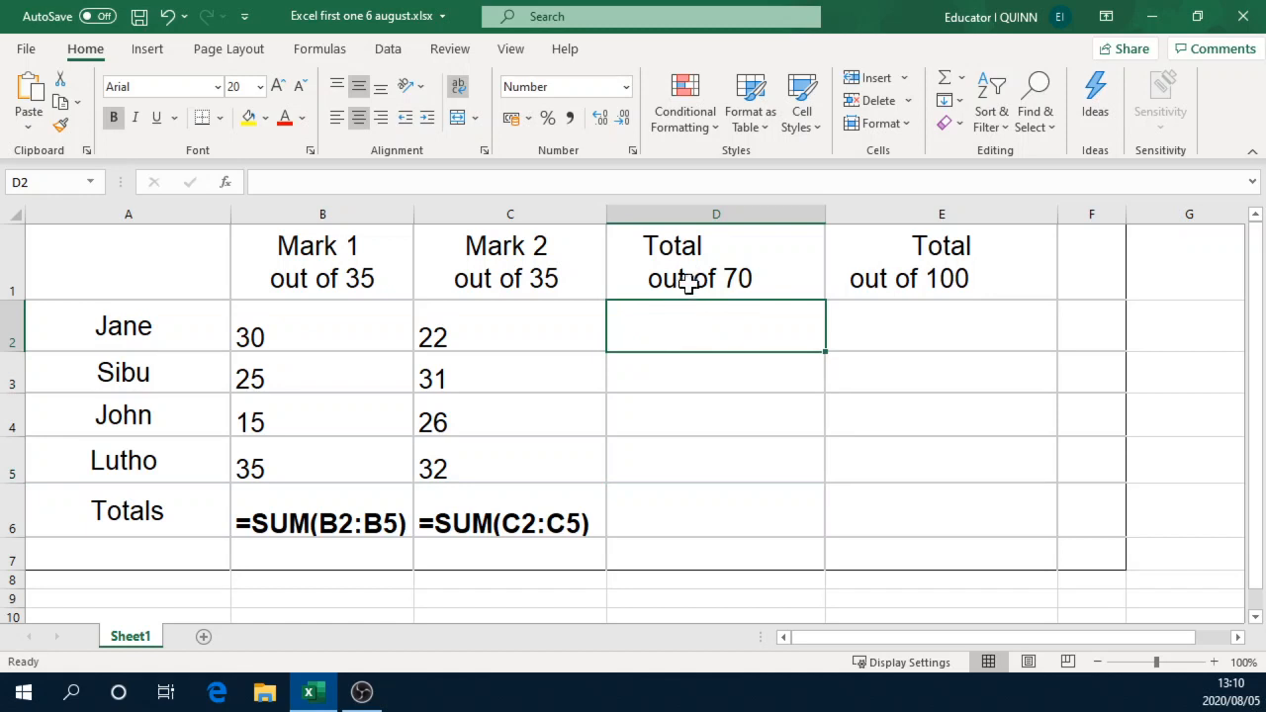
{"action": "left_click", "coordinate": [309, 336]}
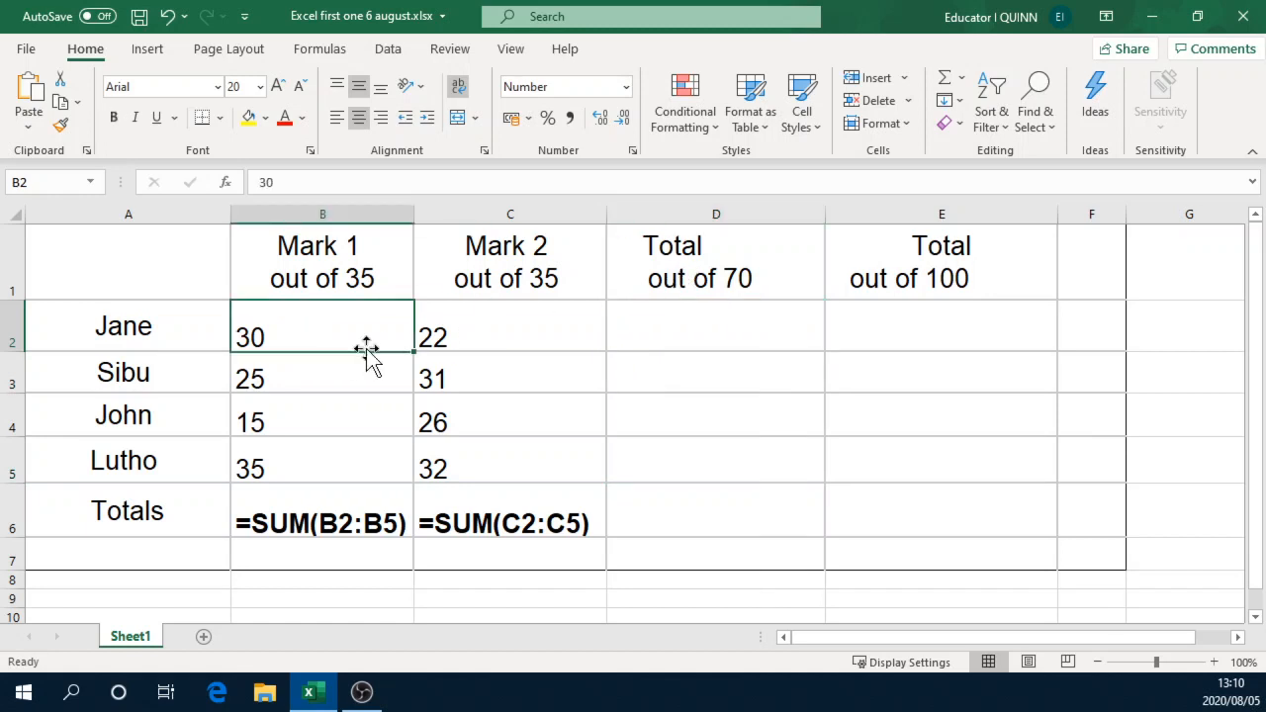
{"action": "left_click", "coordinate": [466, 327]}
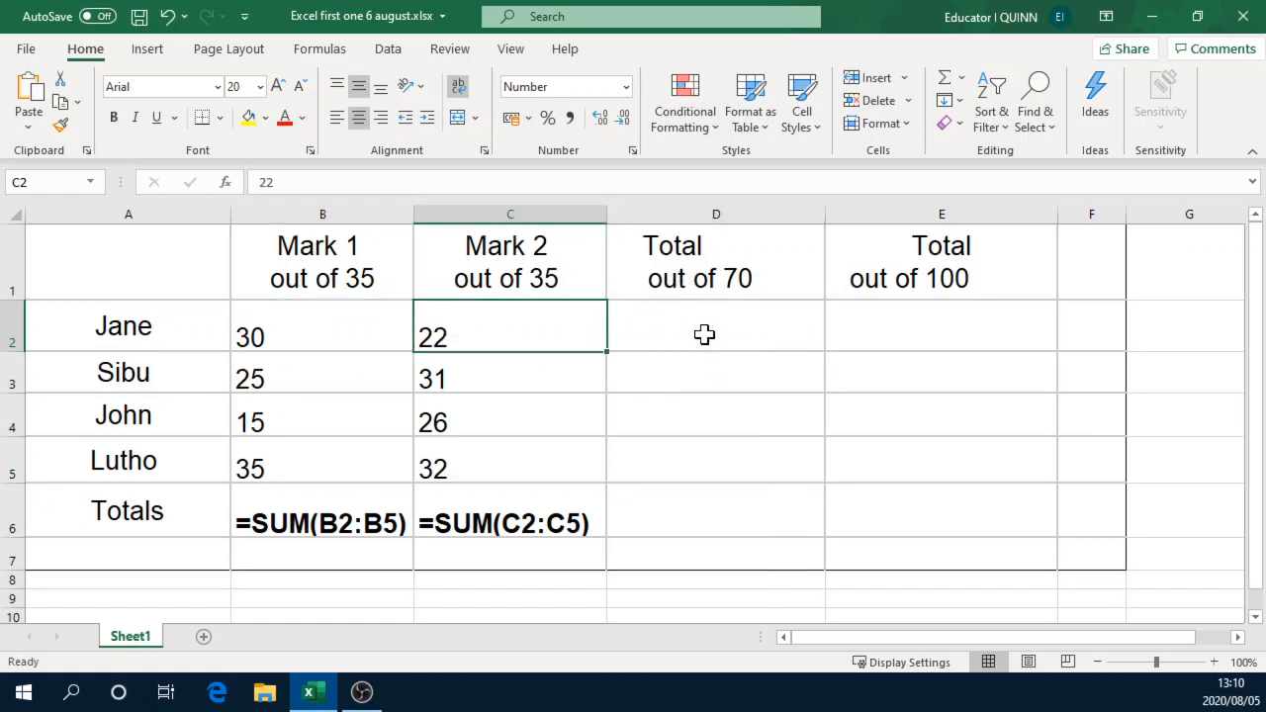
{"action": "left_click", "coordinate": [705, 330]}
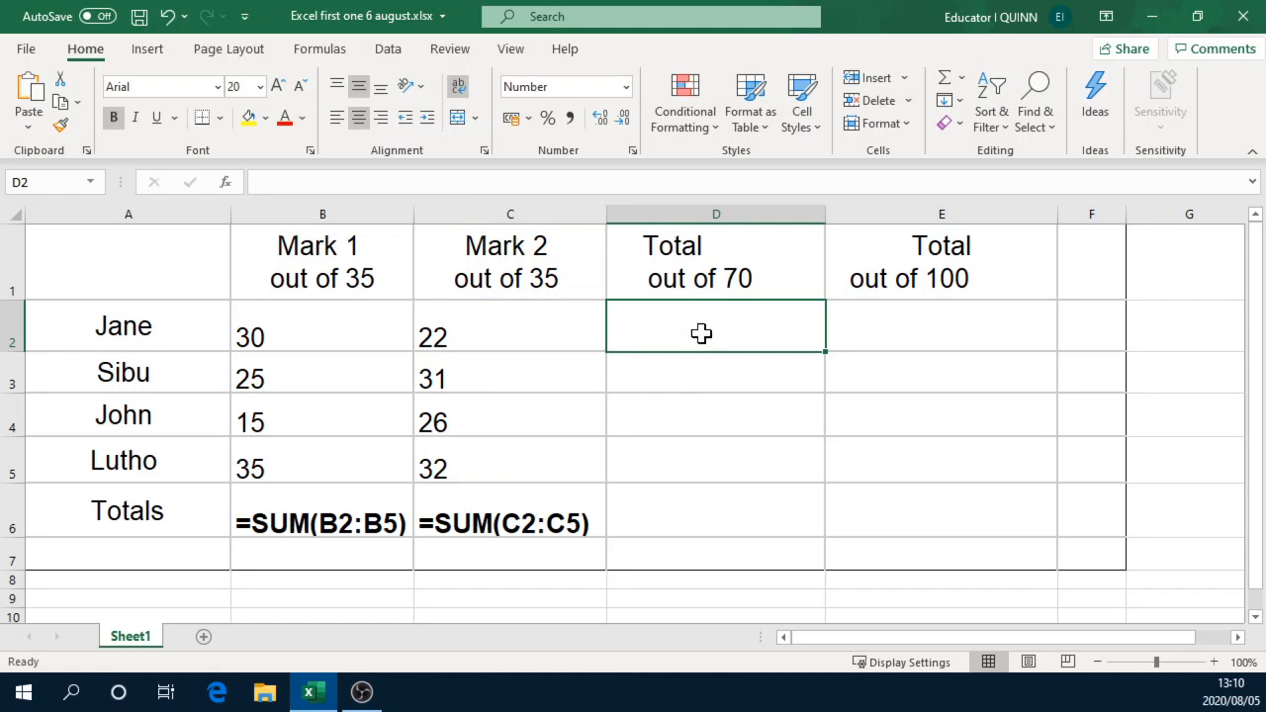
{"action": "type", "text": "="}
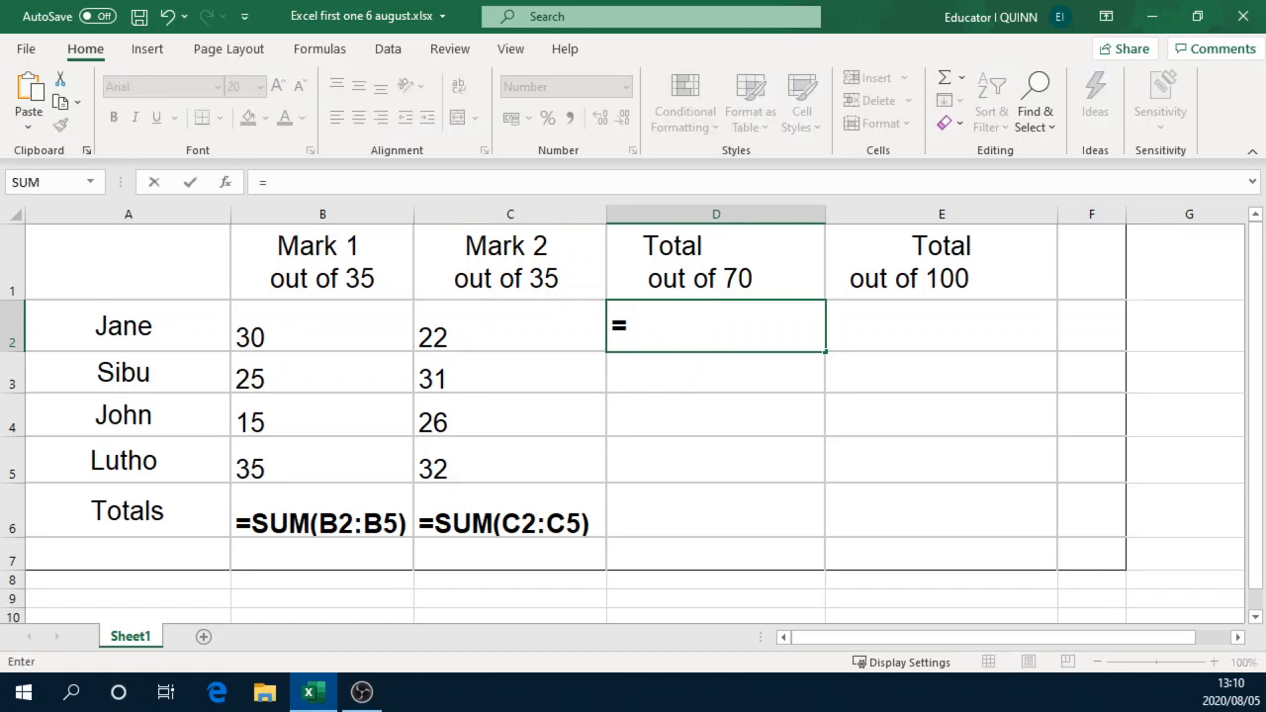
{"action": "left_click", "coordinate": [297, 332]}
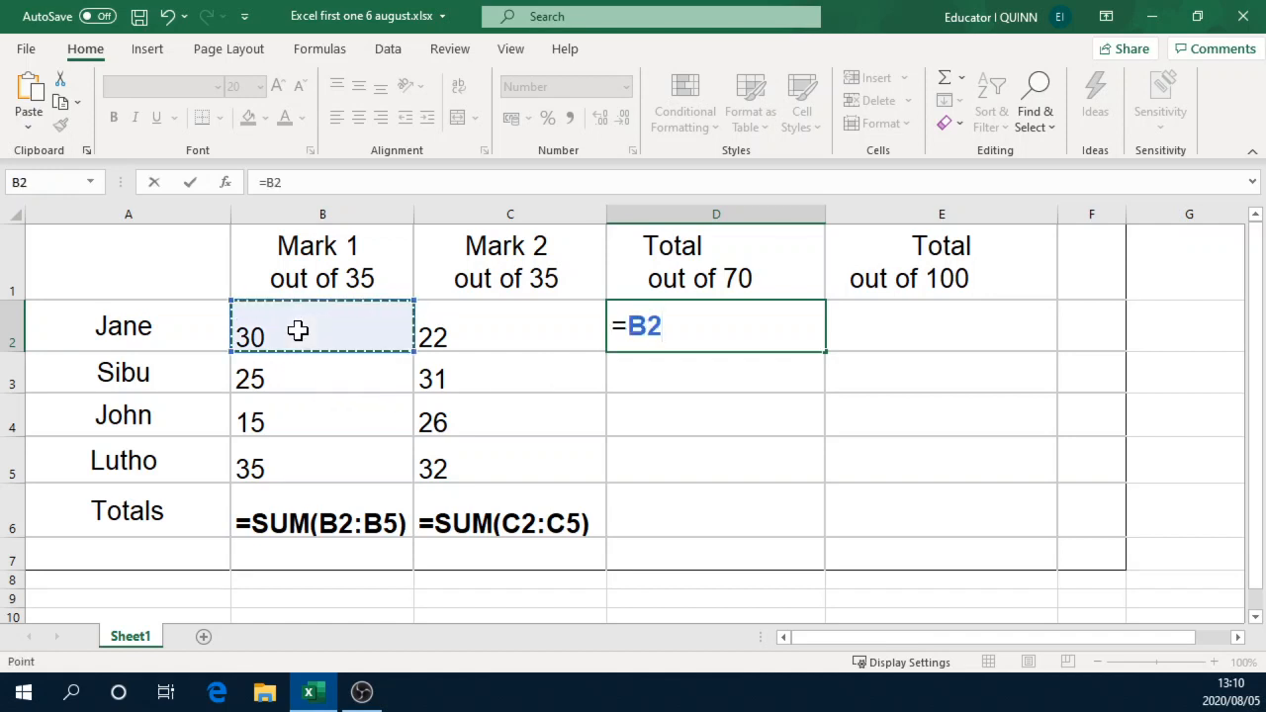
{"action": "type", "text": "+"}
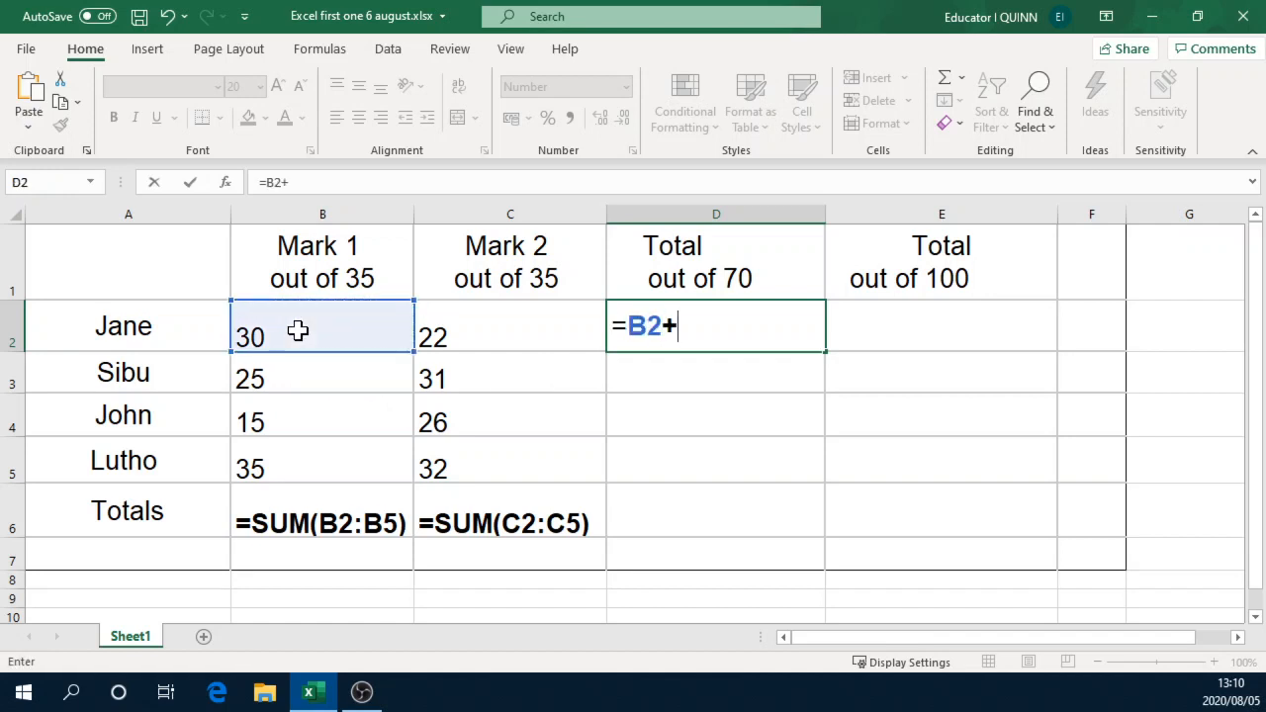
{"action": "left_click", "coordinate": [490, 325]}
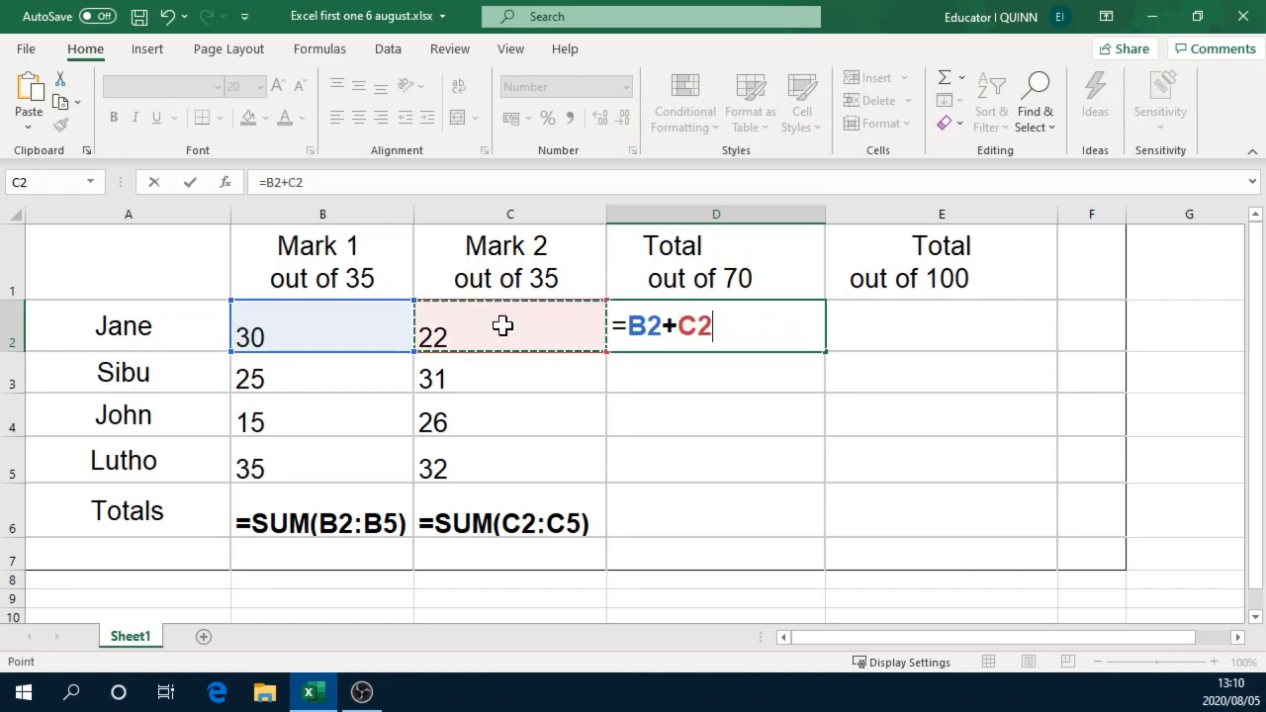
{"action": "key", "text": "Return"}
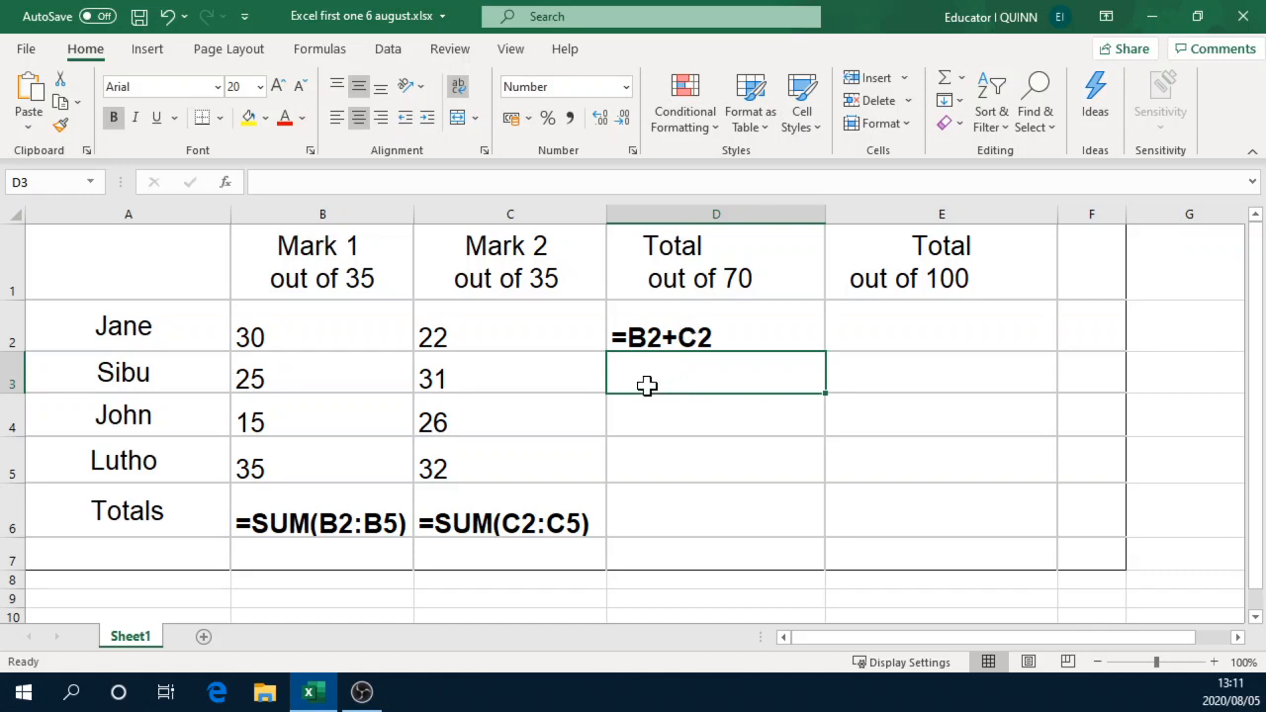
Step: Calculate the second learner's total out of 70 in cell D3 with the formula =B3+C3
{"action": "left_click", "coordinate": [271, 380]}
{"action": "left_click_drag", "start_coordinate": [400, 385], "coordinate": [438, 382]}
{"action": "left_click", "coordinate": [668, 372]}
{"action": "type", "text": "="}
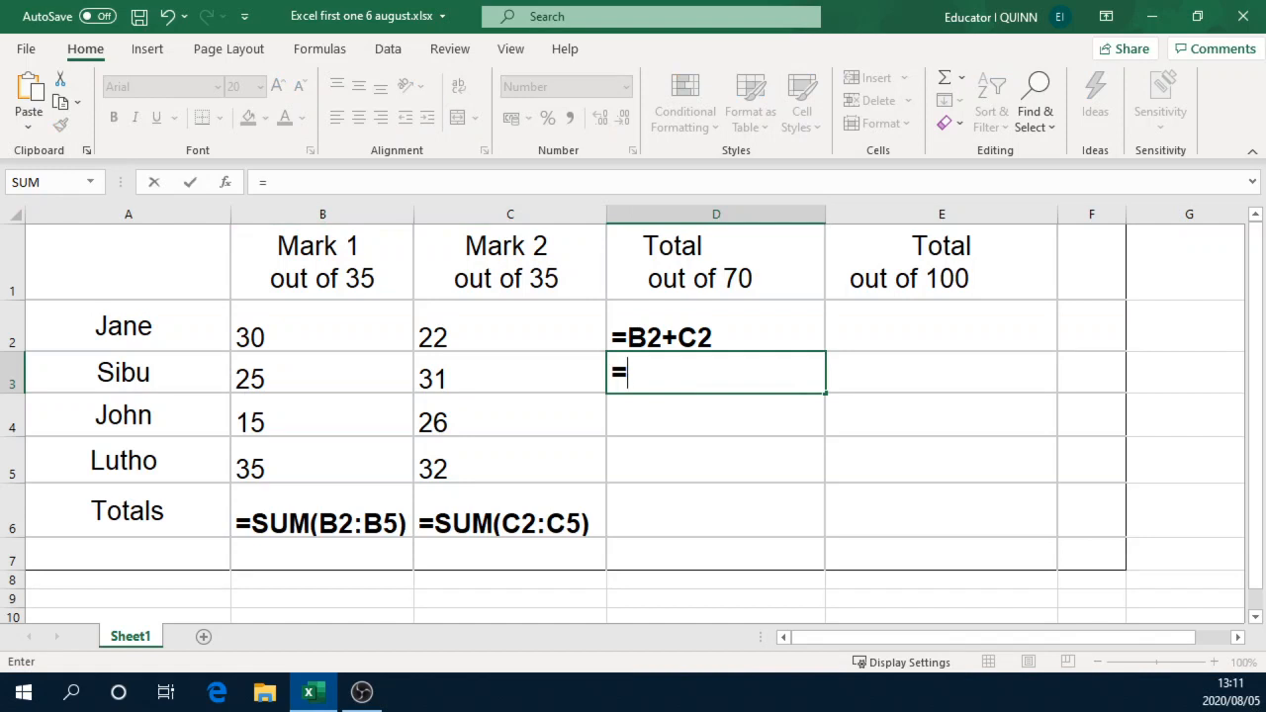
{"action": "type", "text": "B3"}
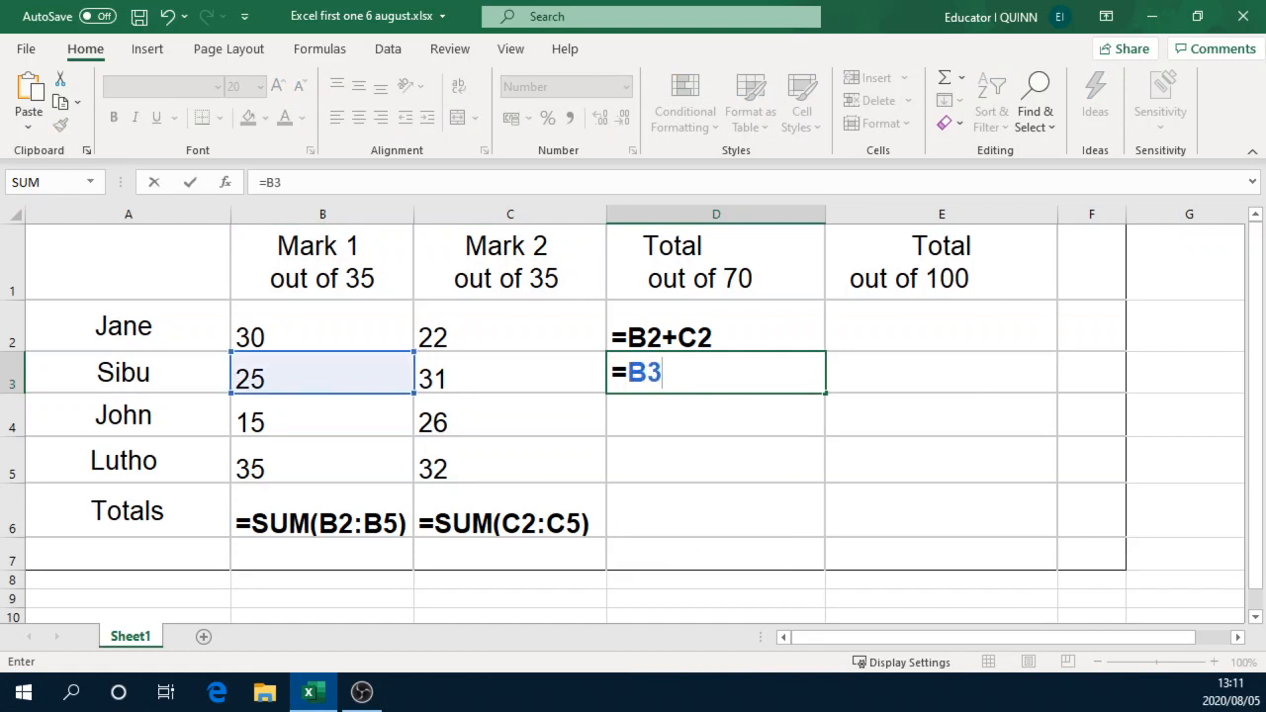
{"action": "type", "text": "+C3"}
{"action": "key", "text": "Return"}
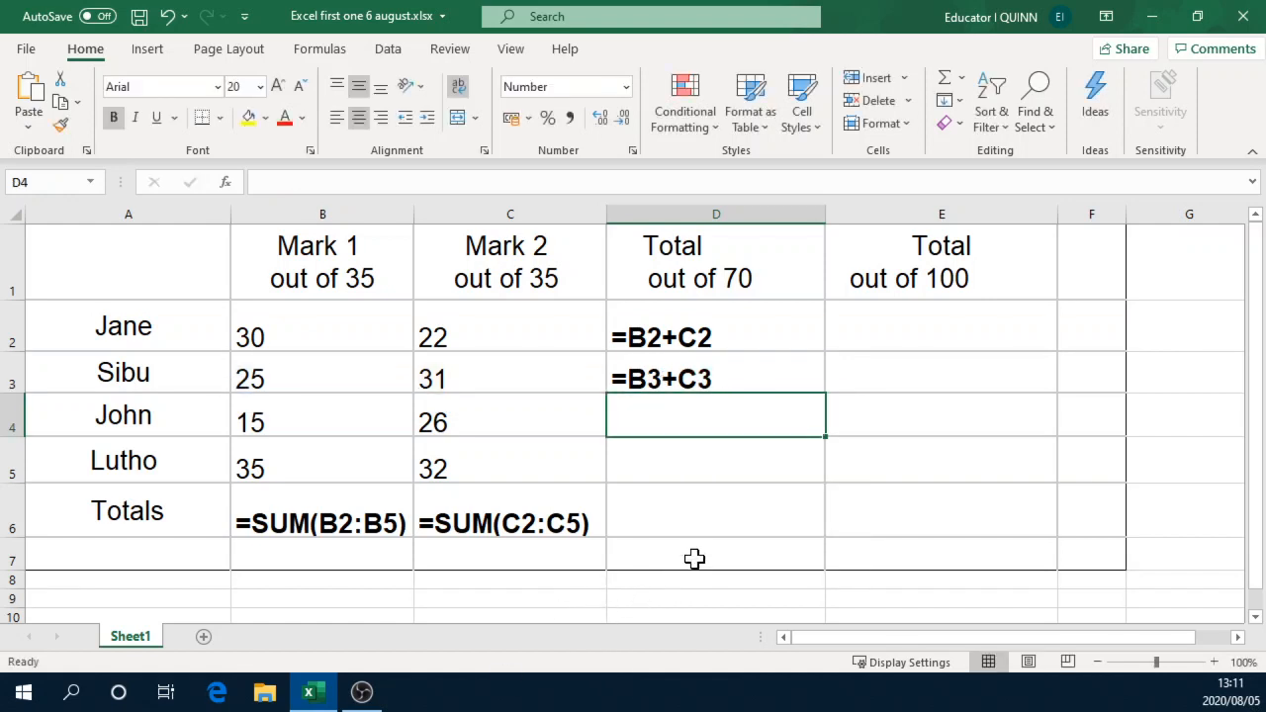
Step: Calculate the third learner's total out of 70 in cell D4 with the formula =B4+C4
{"action": "type", "text": "=B4+"}
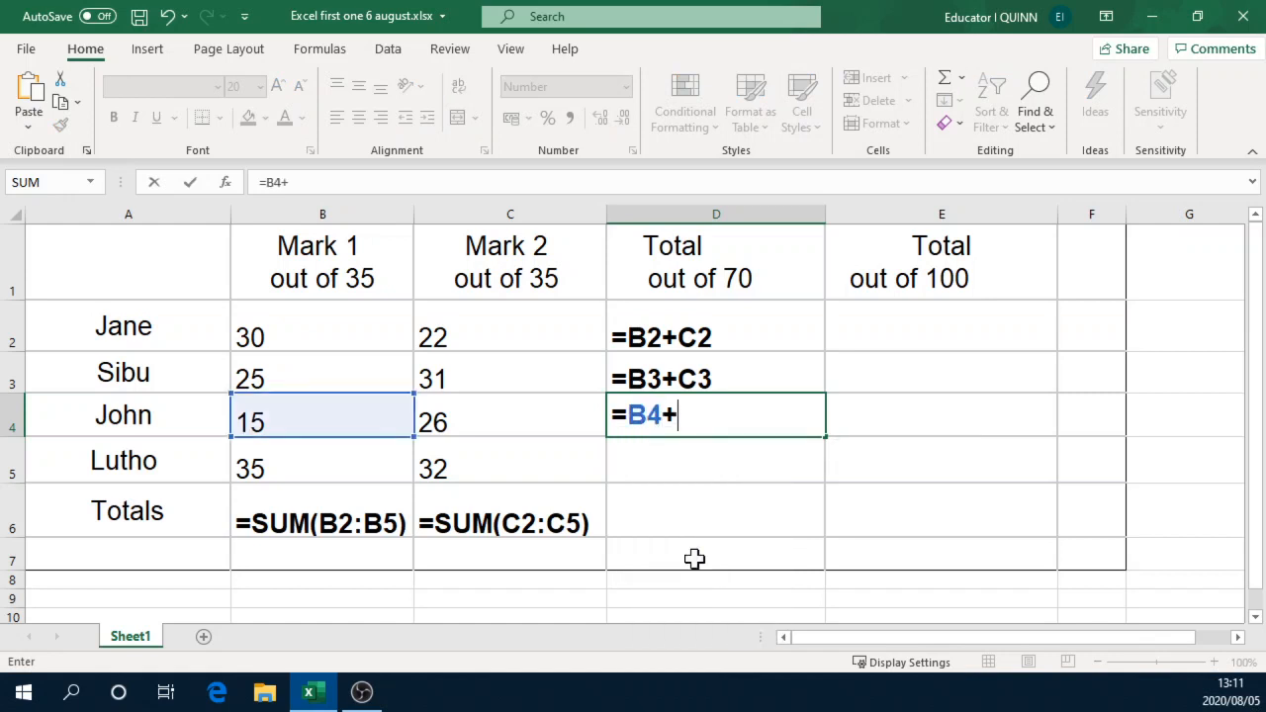
{"action": "type", "text": "C4"}
{"action": "key", "text": "Return"}
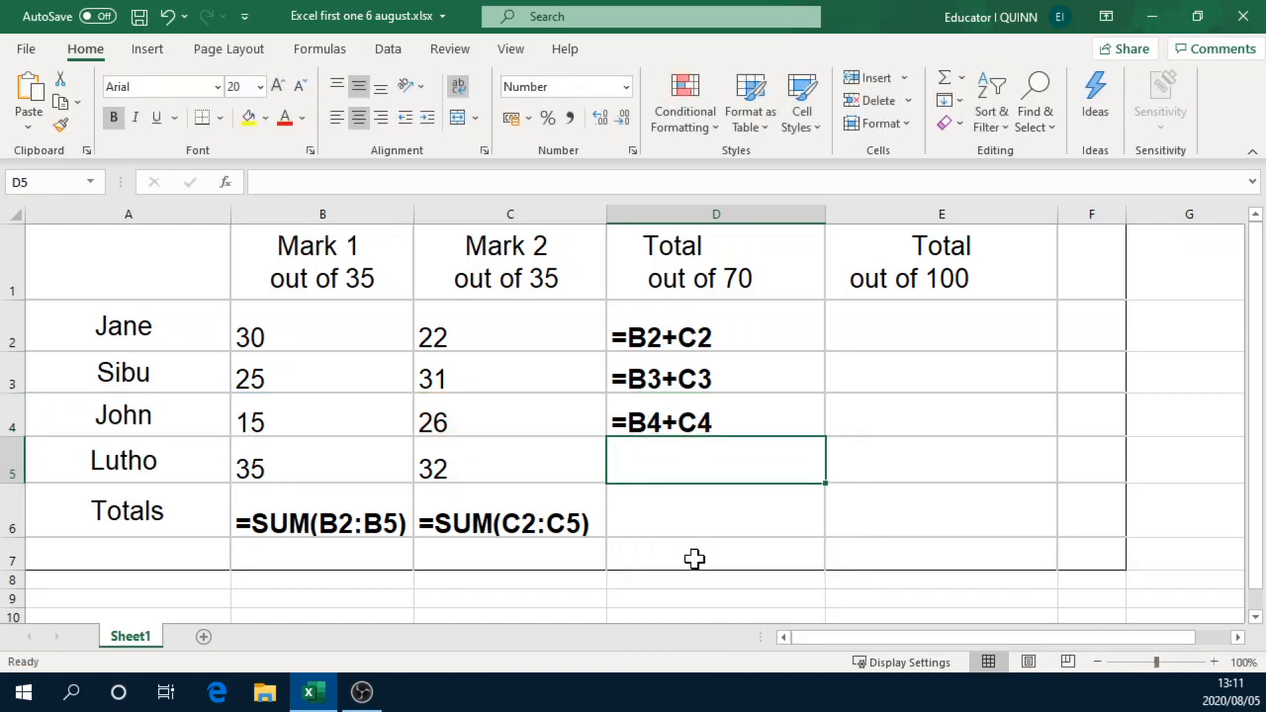
Step: Enter the fourth learner's total out of 70 in cell D5 as =B5+C5 and make column D slightly narrower
{"action": "type", "text": "="}
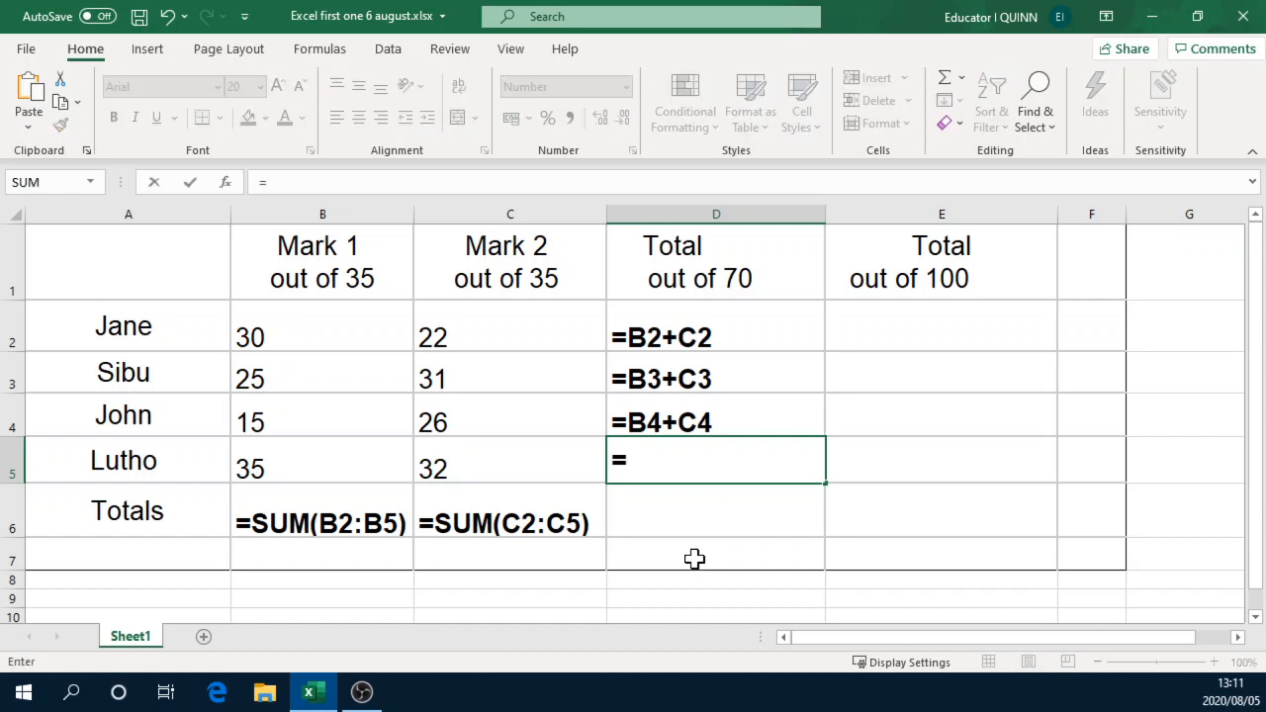
{"action": "type", "text": "B5"}
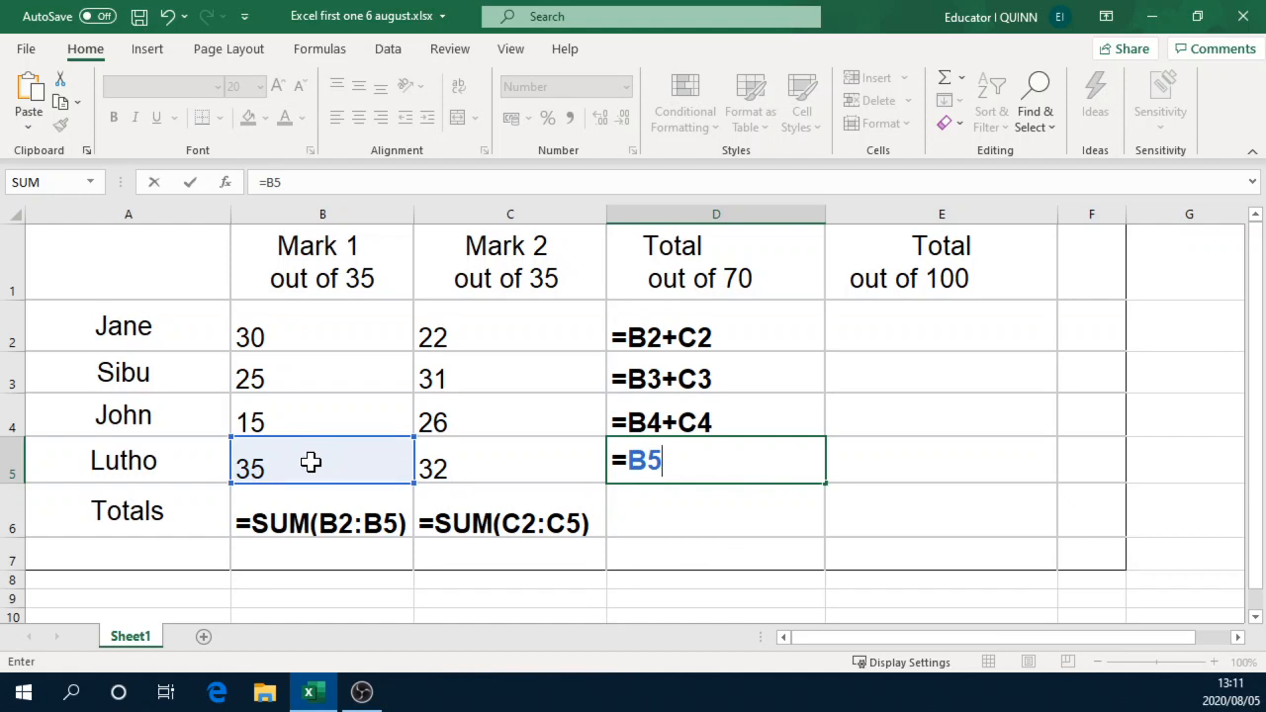
{"action": "type", "text": "+C"}
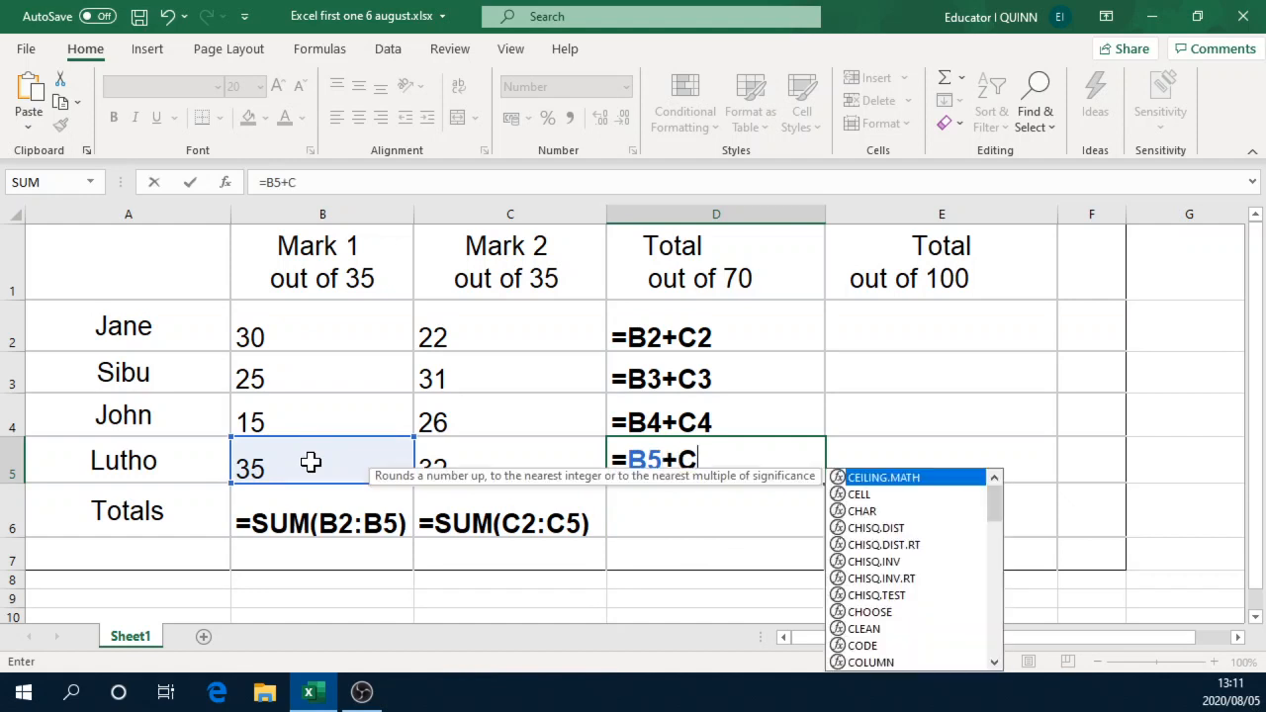
{"action": "type", "text": "5"}
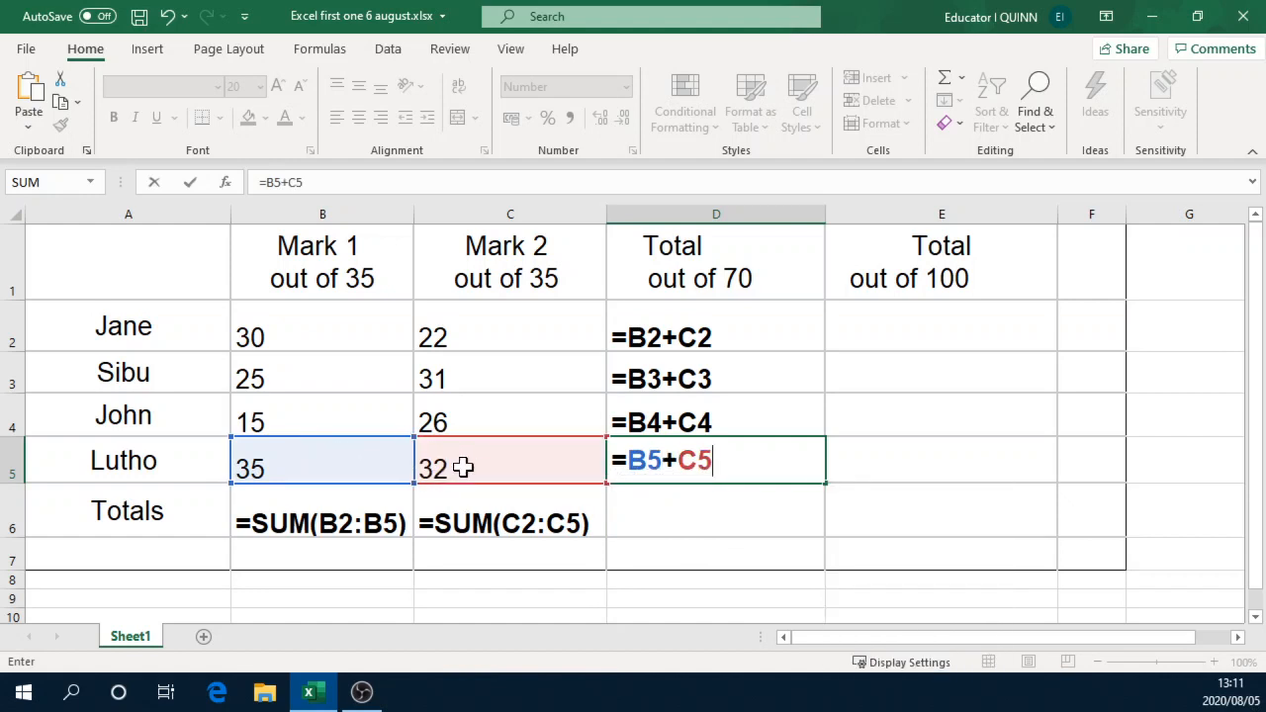
{"action": "key", "text": "Return"}
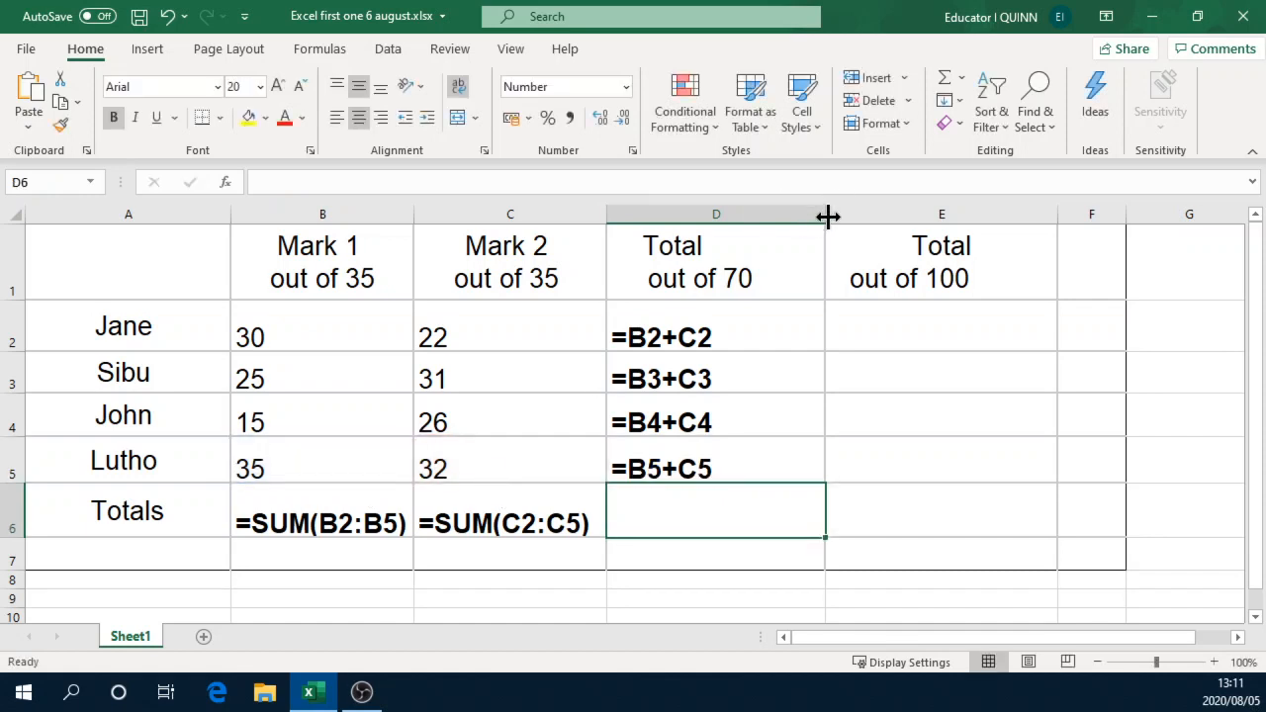
{"action": "left_click_drag", "start_coordinate": [827, 215], "coordinate": [789, 238]}
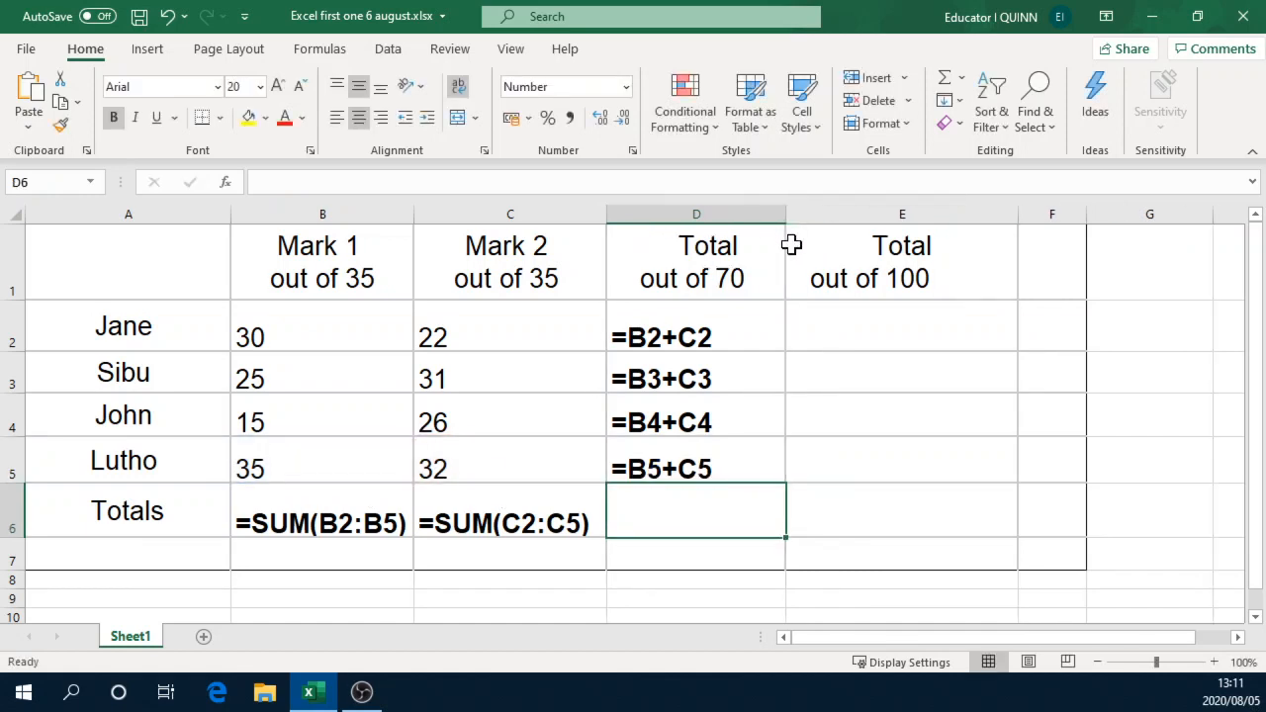
Step: Review the out-of-70 formulas in D2:D5, the mark cells they reference, and the empty out-of-100 cell E2
{"action": "left_click", "coordinate": [861, 328]}
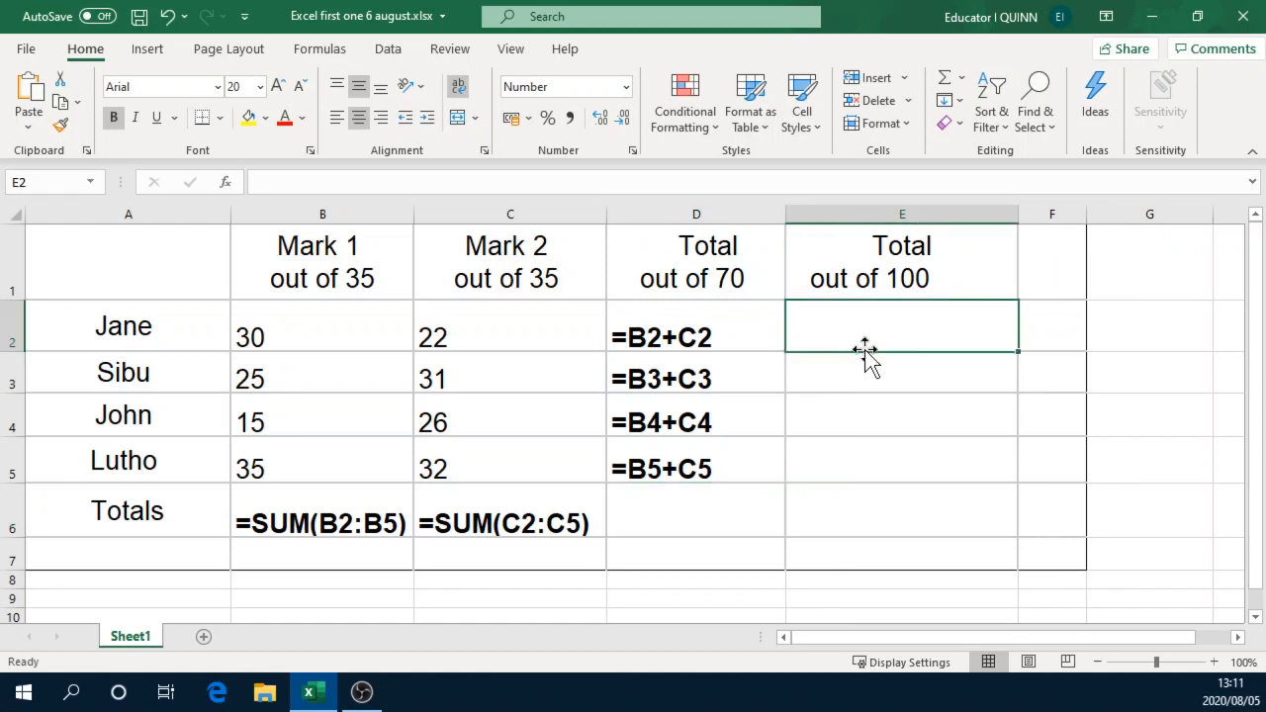
{"action": "double_click", "coordinate": [695, 337]}
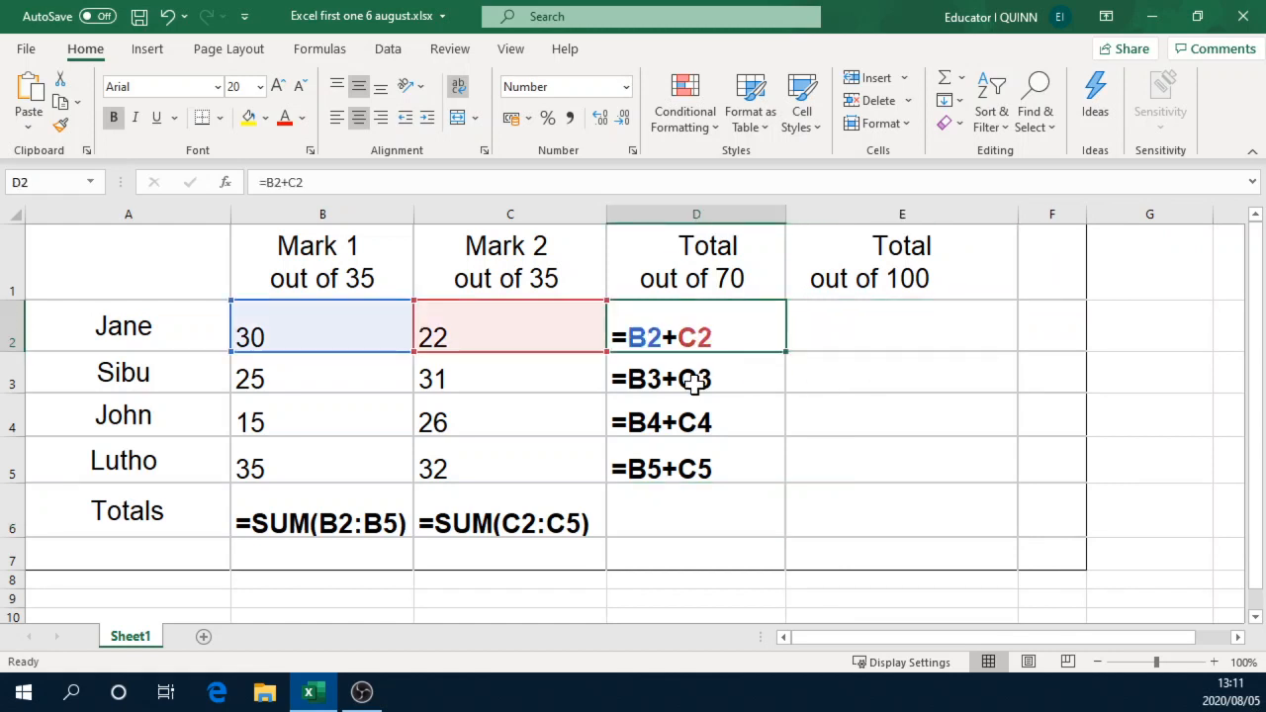
{"action": "left_click", "coordinate": [695, 384]}
{"action": "left_click", "coordinate": [695, 424]}
{"action": "left_click", "coordinate": [695, 469]}
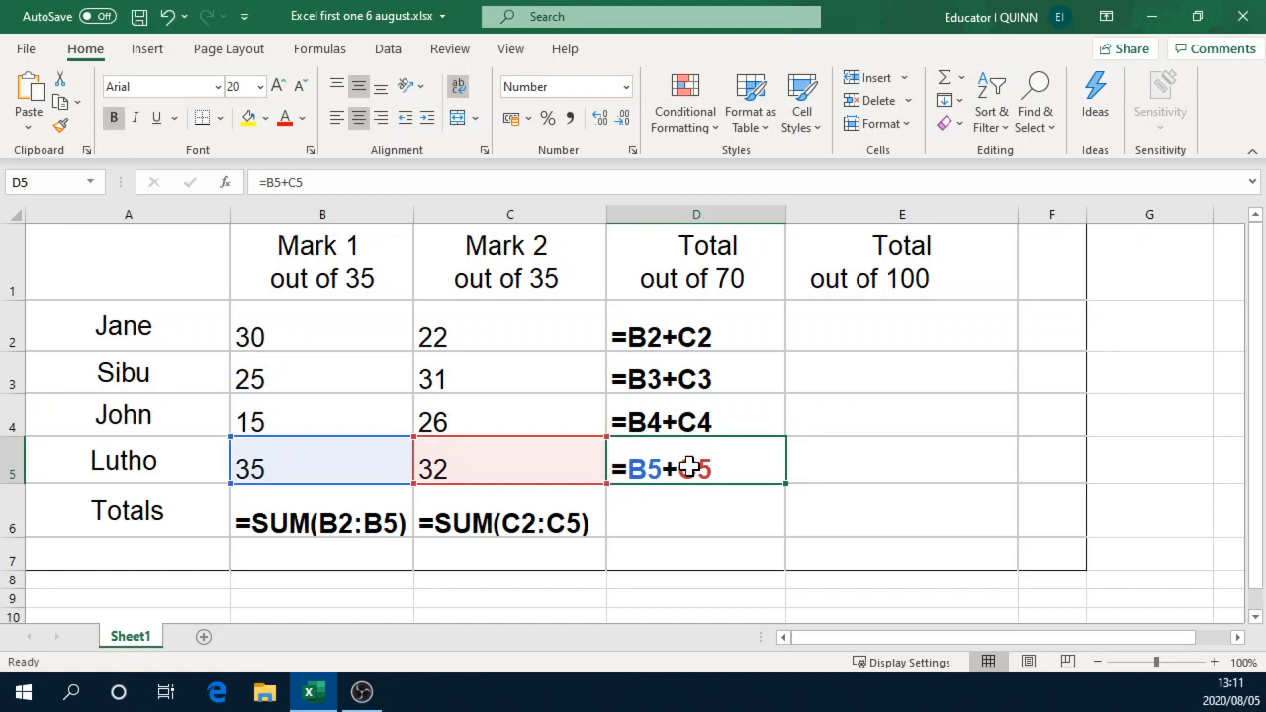
{"action": "left_click", "coordinate": [696, 347]}
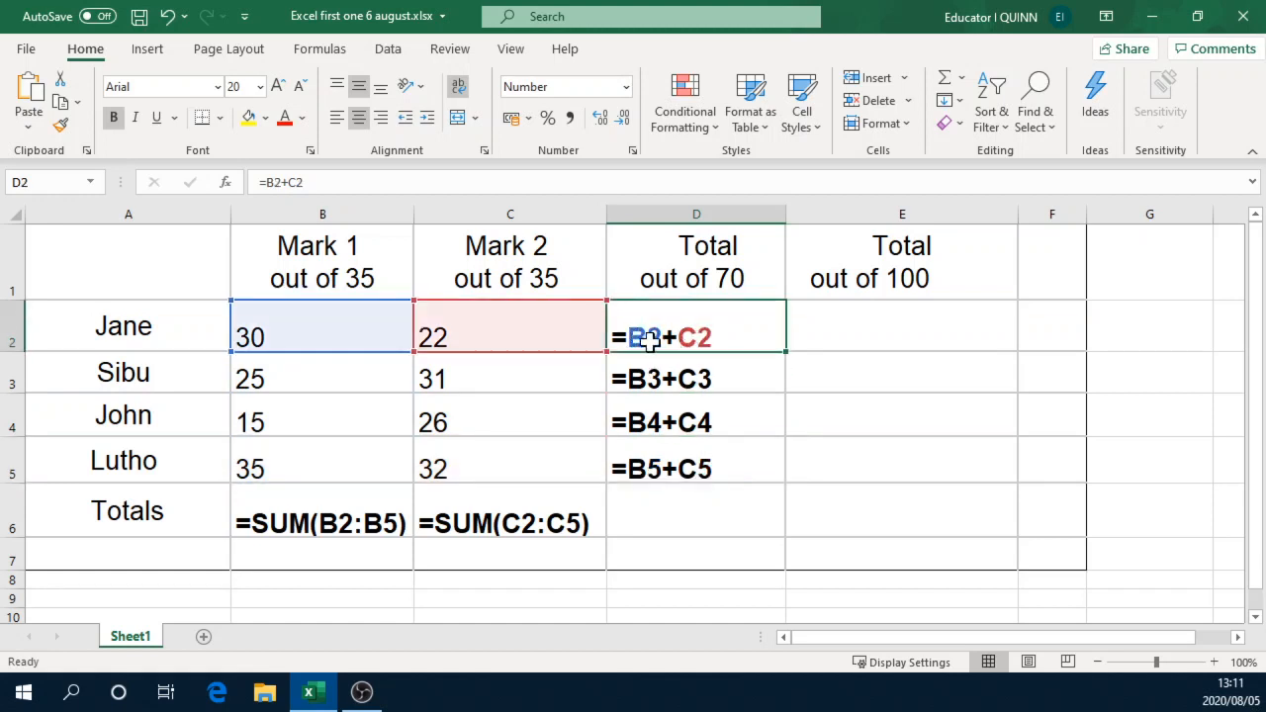
{"action": "left_click", "coordinate": [710, 384]}
{"action": "left_click", "coordinate": [913, 330]}
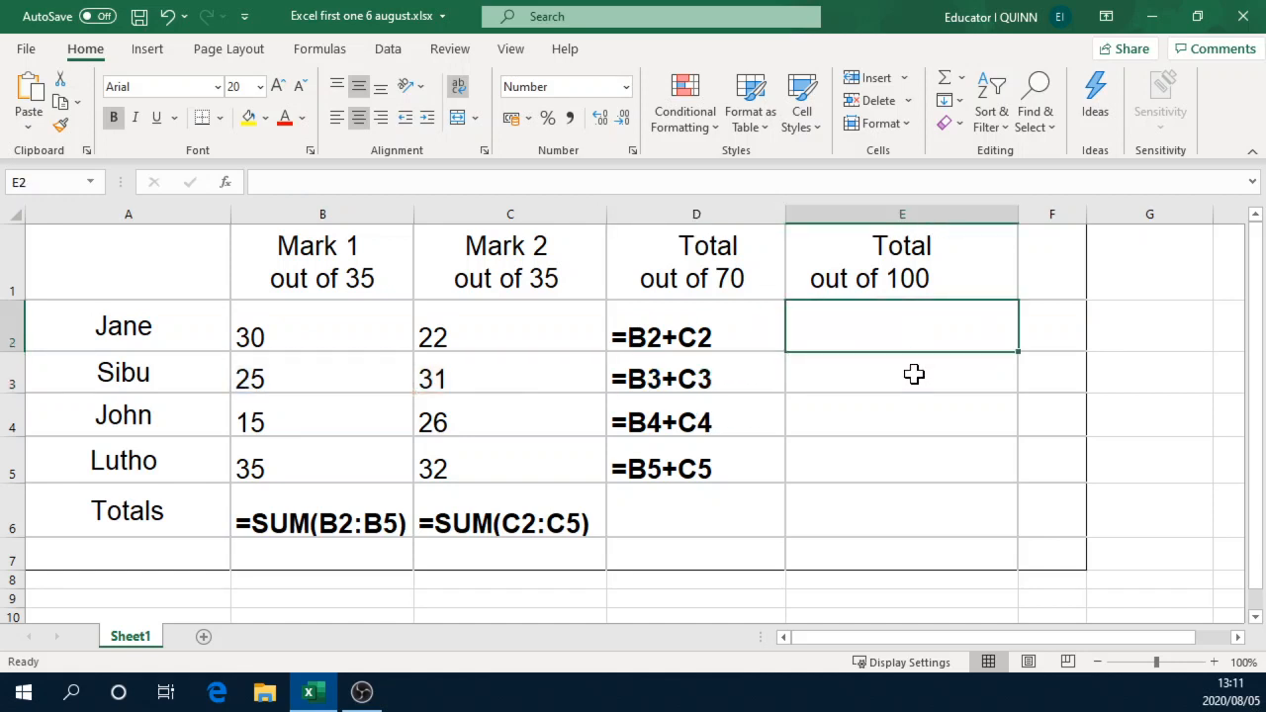
{"action": "left_click", "coordinate": [709, 327]}
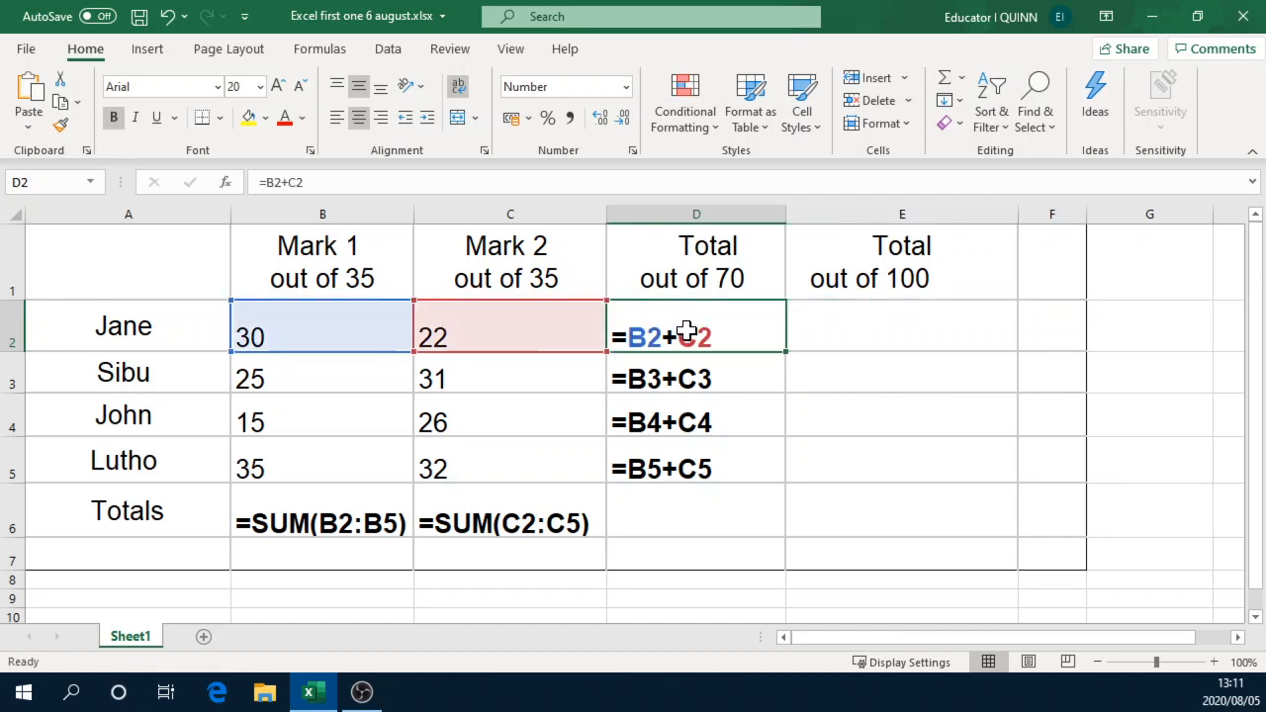
{"action": "left_click_drag", "start_coordinate": [680, 332], "coordinate": [683, 452]}
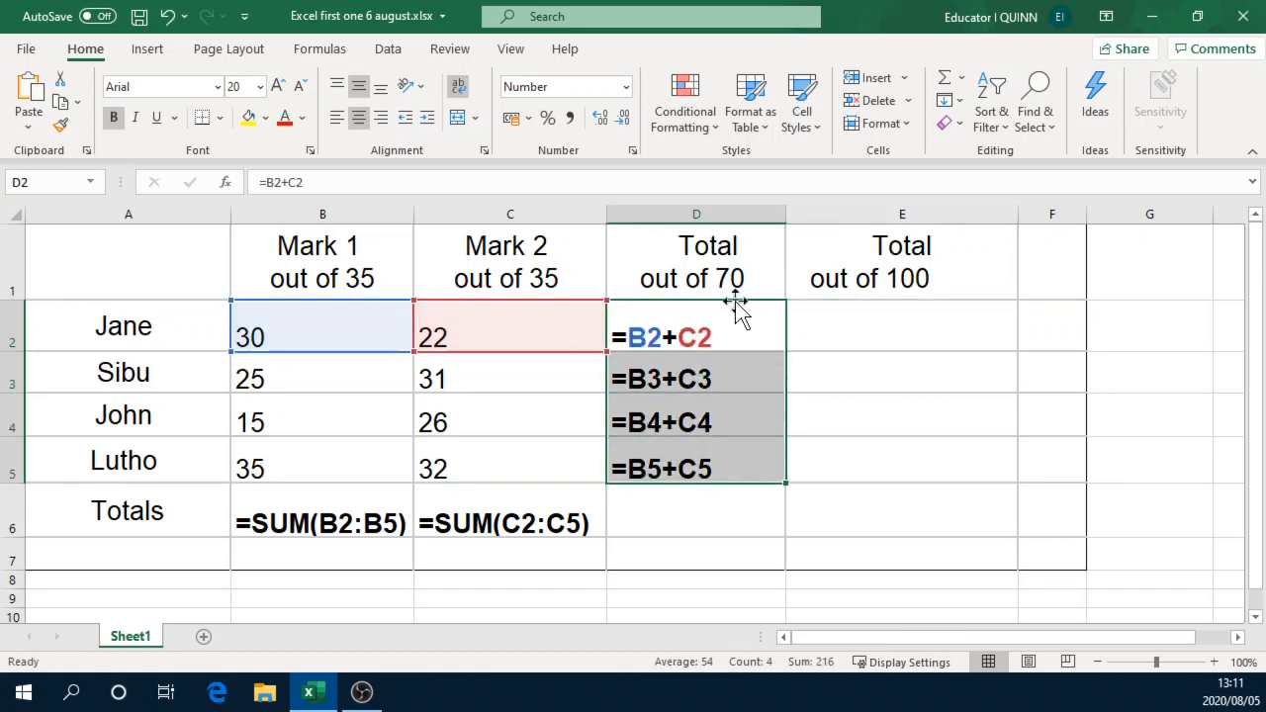
Step: Convert the first learner's total to a mark out of 100 in cell E2 with the formula =D2/70*100
{"action": "left_click", "coordinate": [894, 332]}
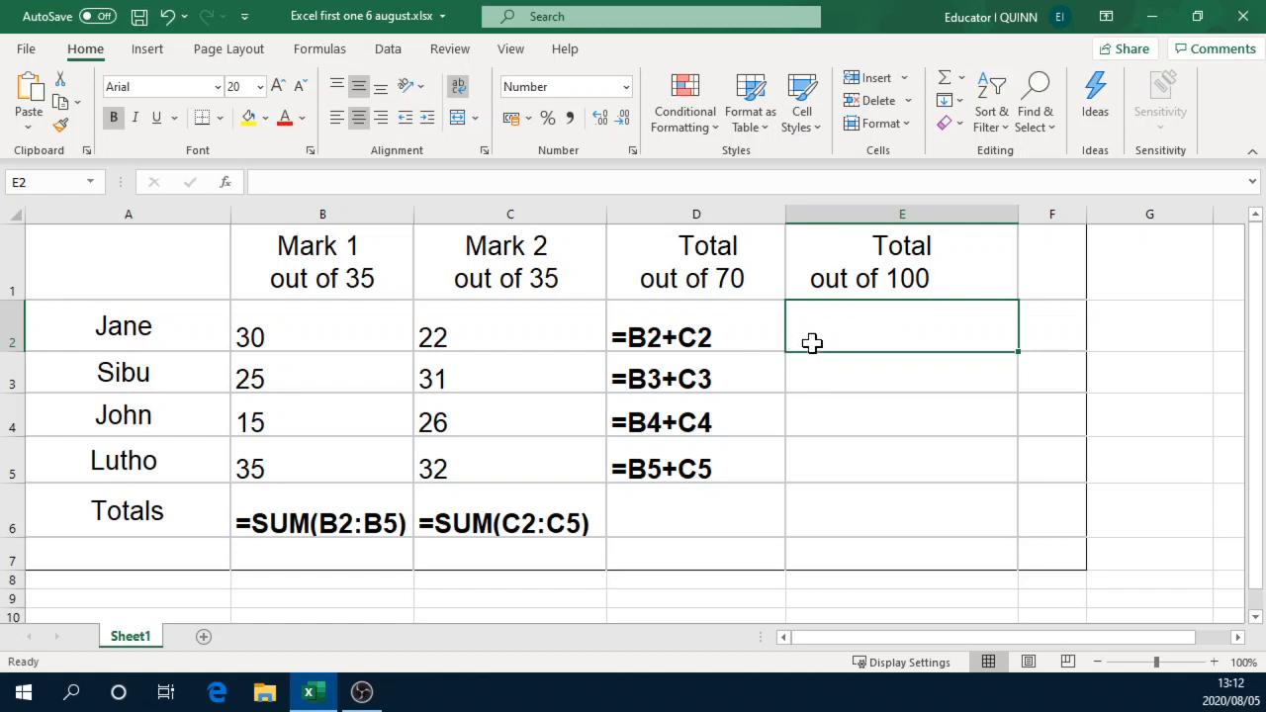
{"action": "type", "text": "="}
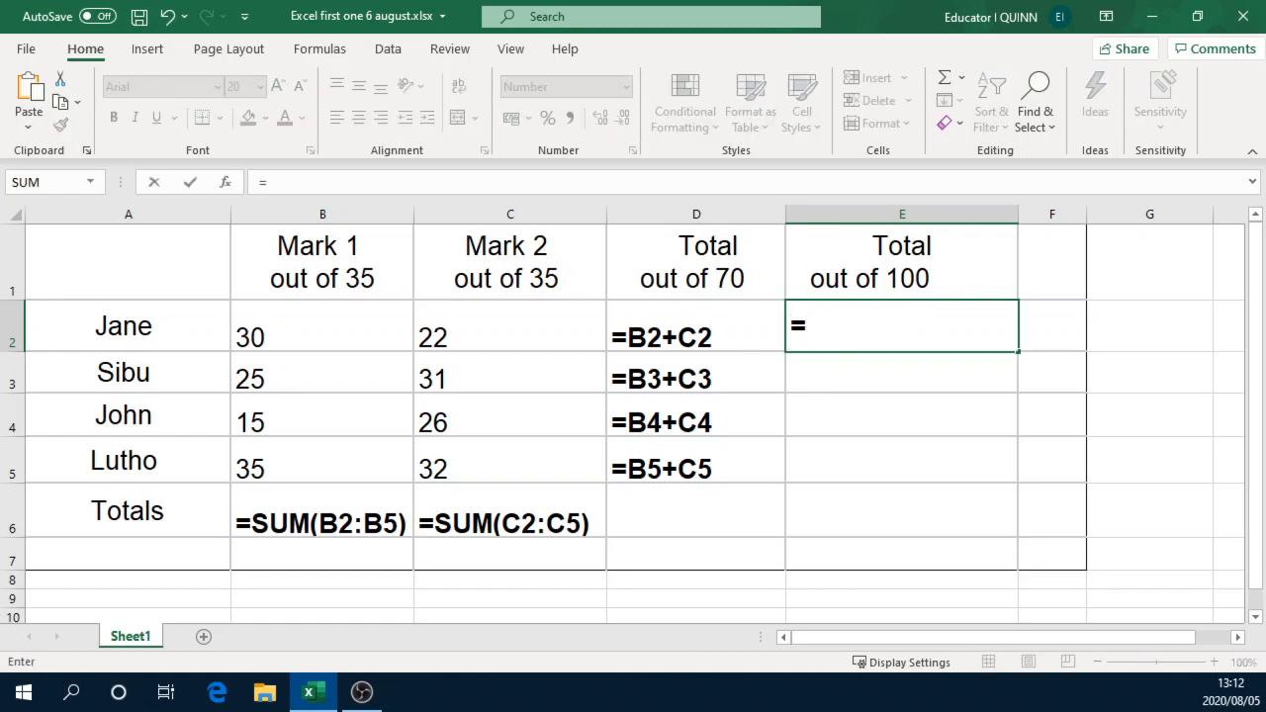
{"action": "left_click", "coordinate": [668, 333]}
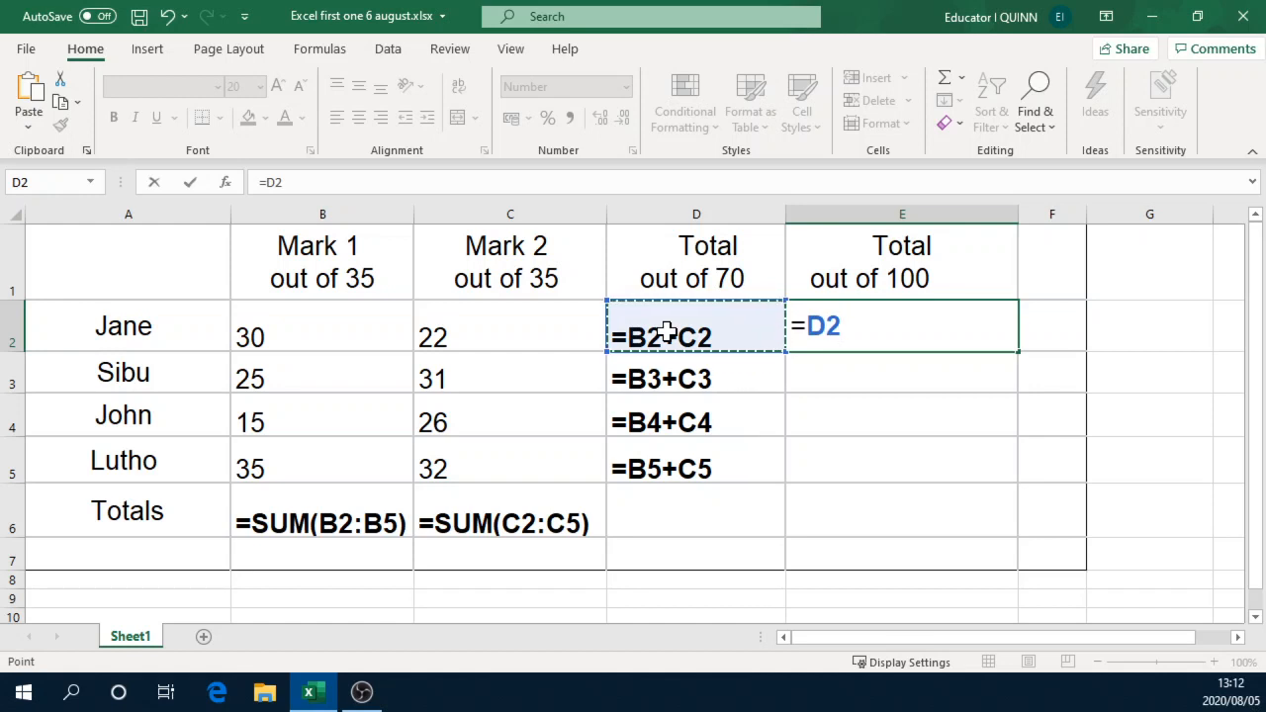
{"action": "type", "text": "/"}
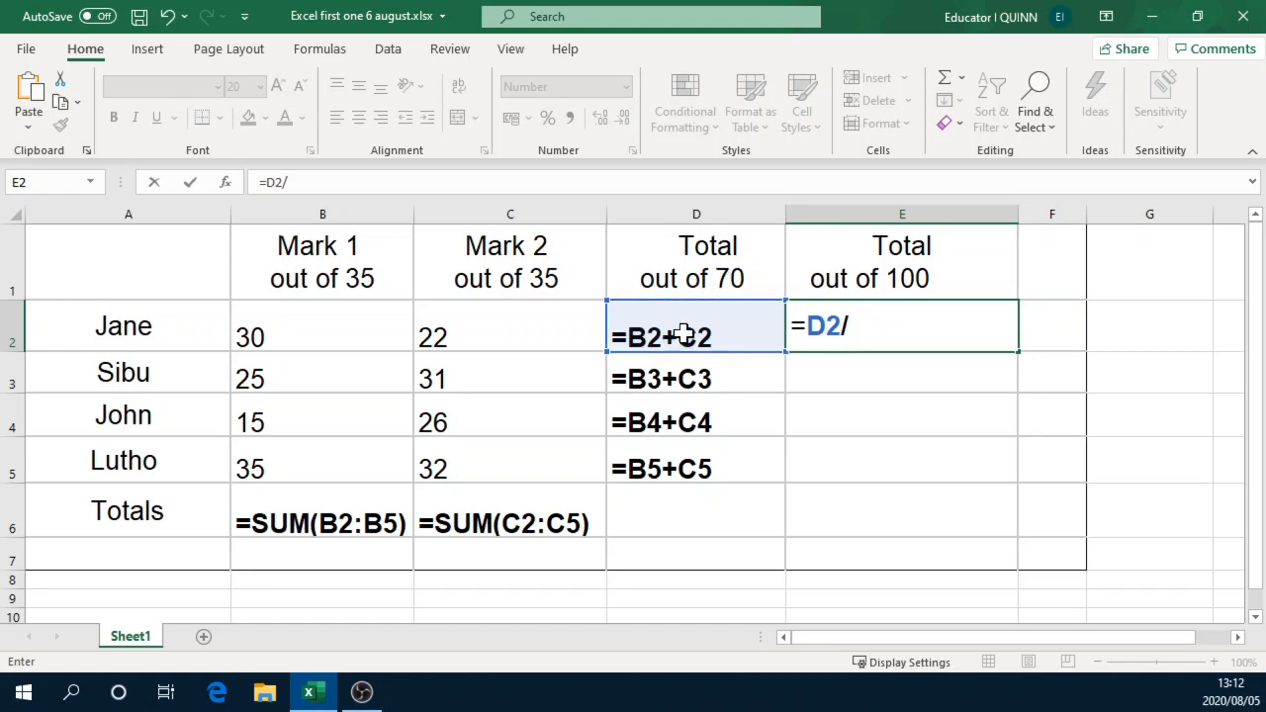
{"action": "type", "text": "70"}
{"action": "type", "text": "*100"}
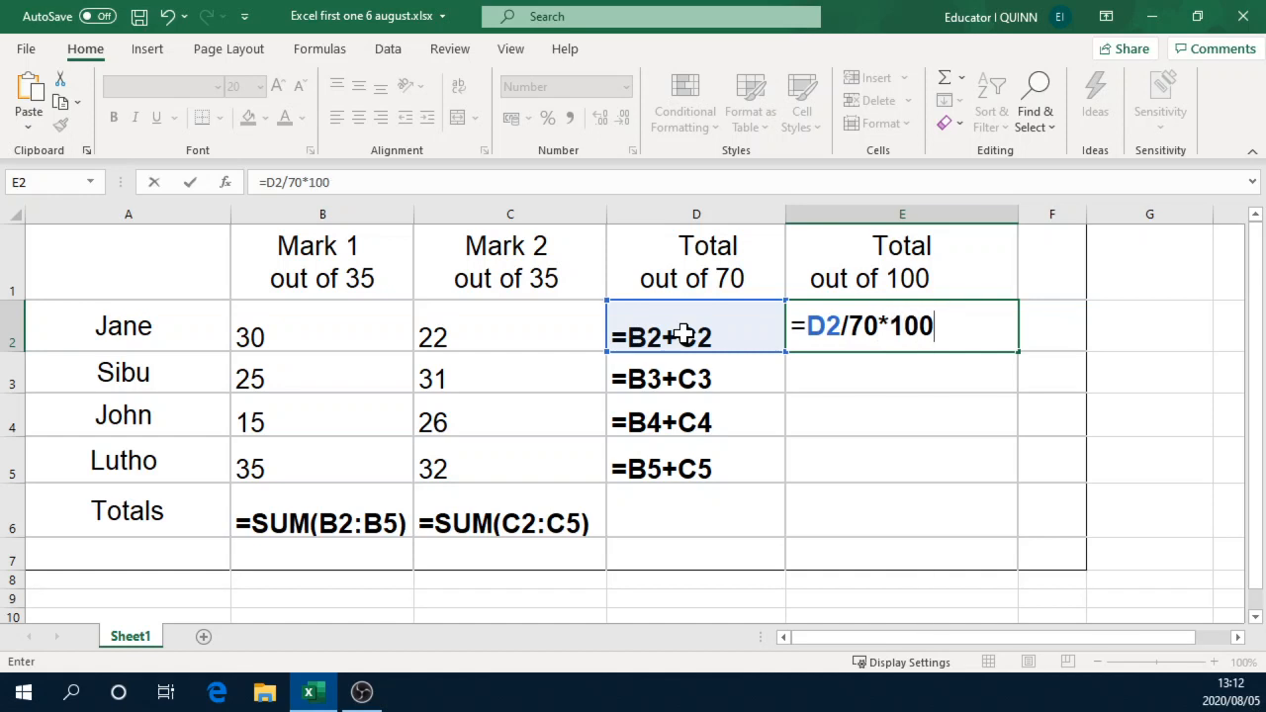
{"action": "key", "text": "Return"}
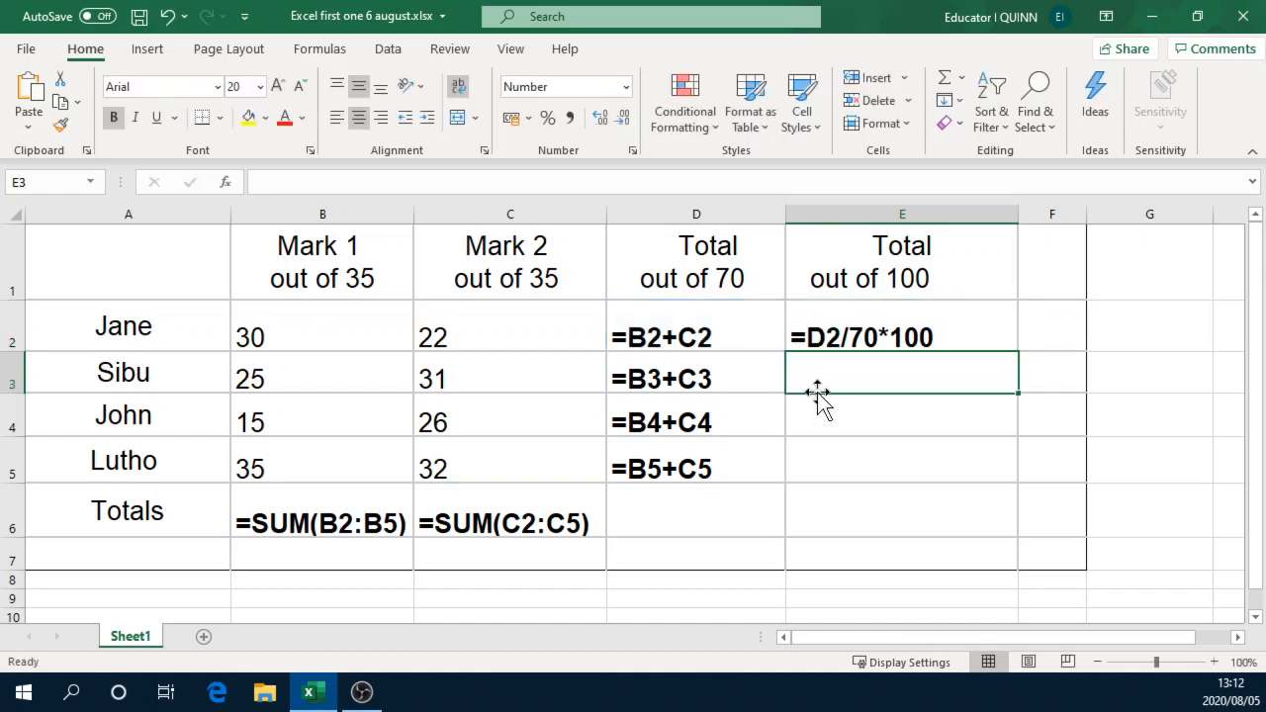
Step: Convert the second learner's total to a mark out of 100 in cell E3 with the formula =D3/70*100
{"action": "left_click", "coordinate": [674, 392]}
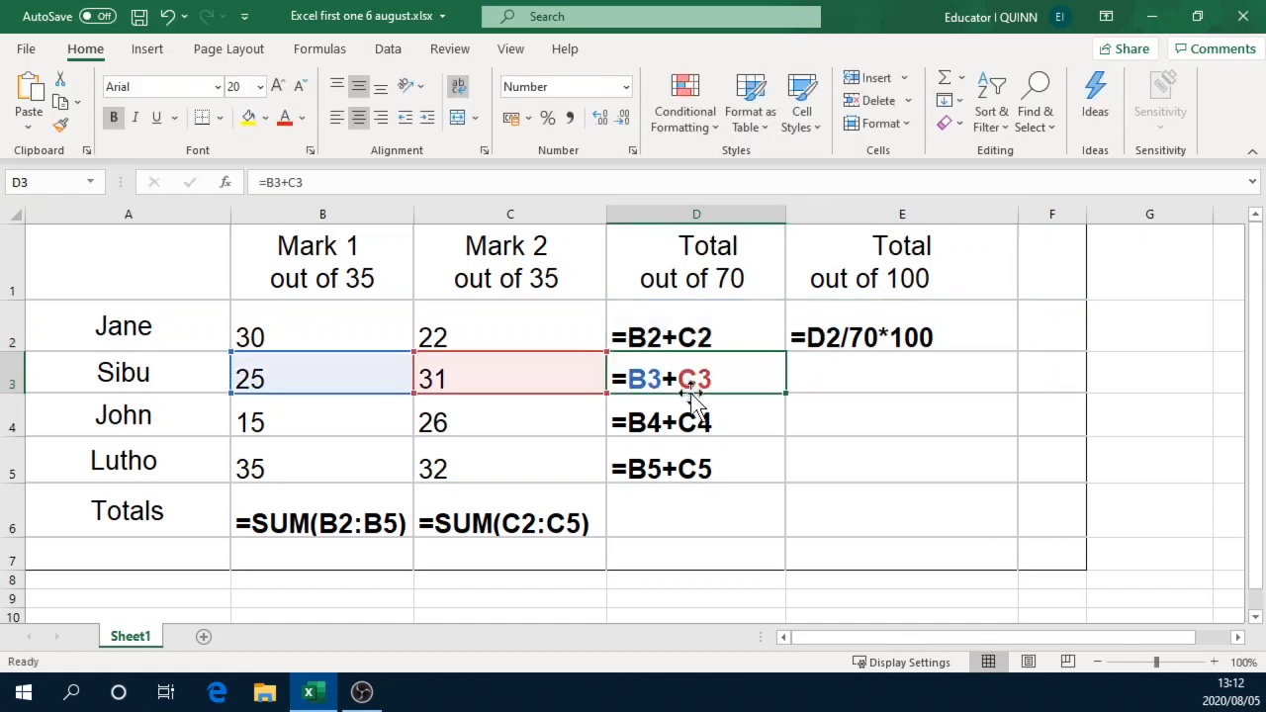
{"action": "left_click", "coordinate": [860, 381]}
{"action": "type", "text": "="}
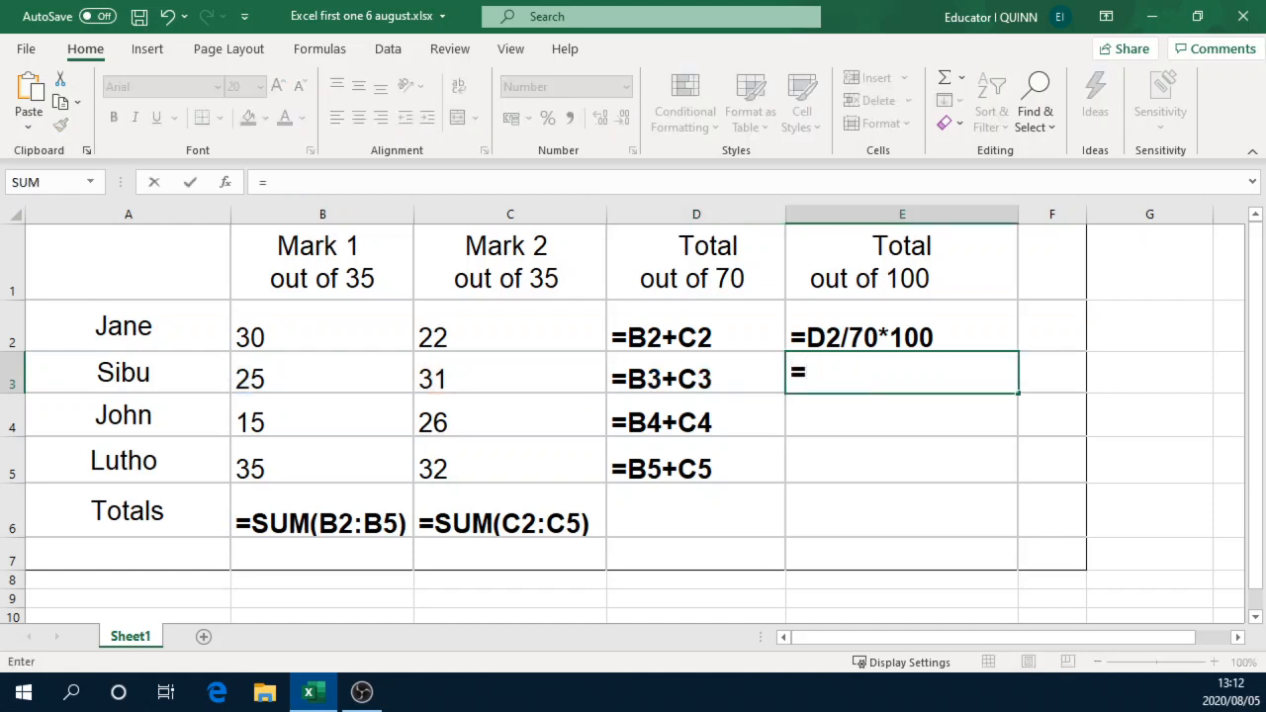
{"action": "type", "text": "d3"}
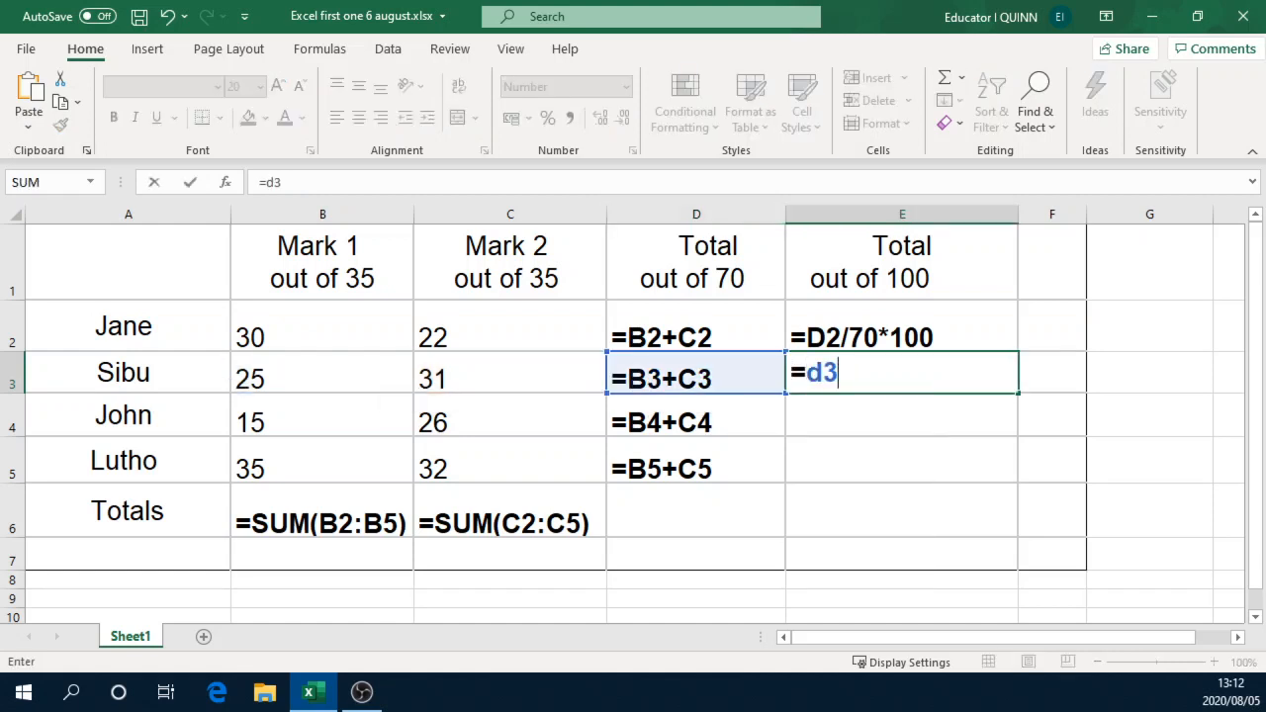
{"action": "type", "text": "/70"}
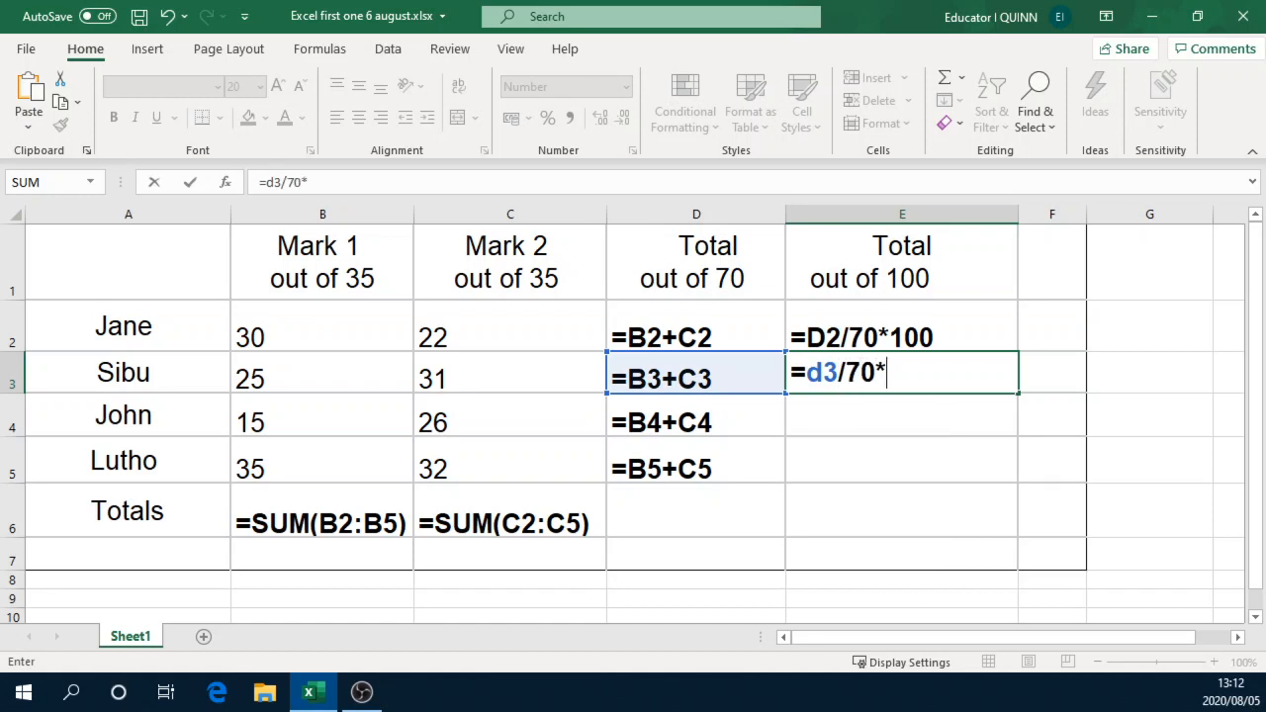
{"action": "type", "text": "*100"}
{"action": "key", "text": "Return"}
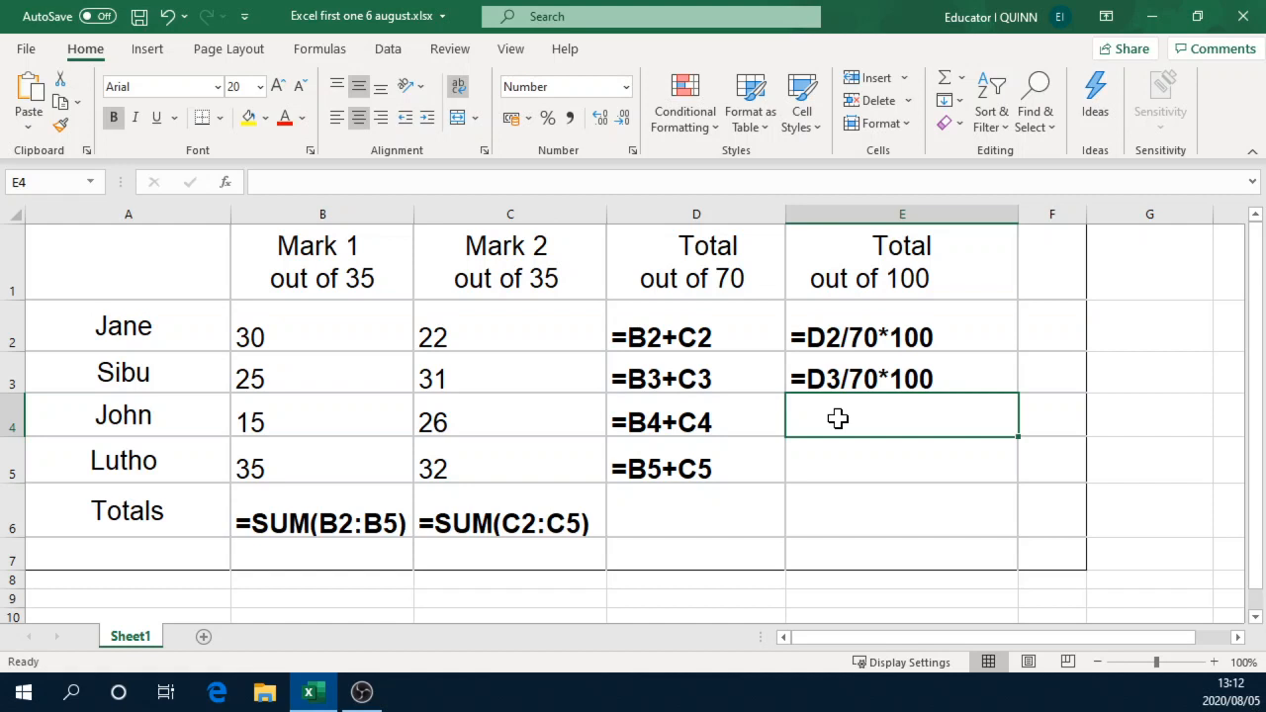
Step: Convert the third learner's total to a mark out of 100 in cell E4 with the formula =D4/70*100
{"action": "type", "text": "="}
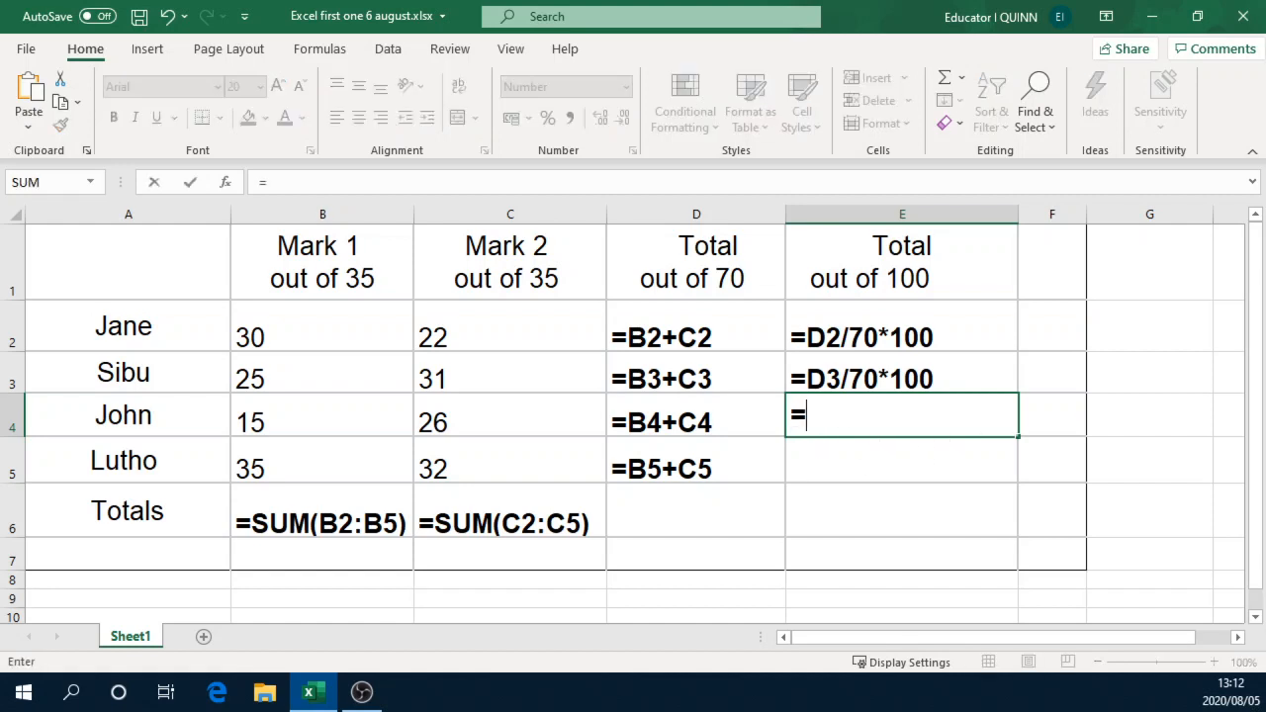
{"action": "left_click", "coordinate": [673, 415]}
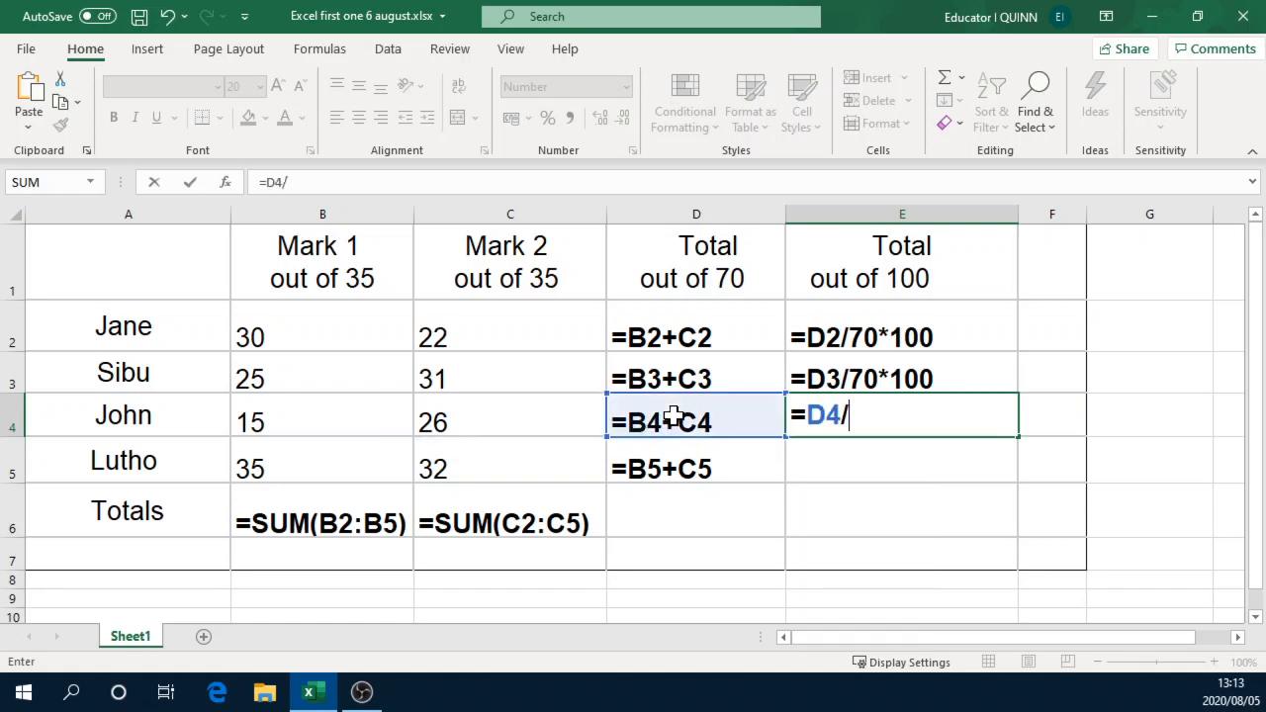
{"action": "type", "text": "/70*100"}
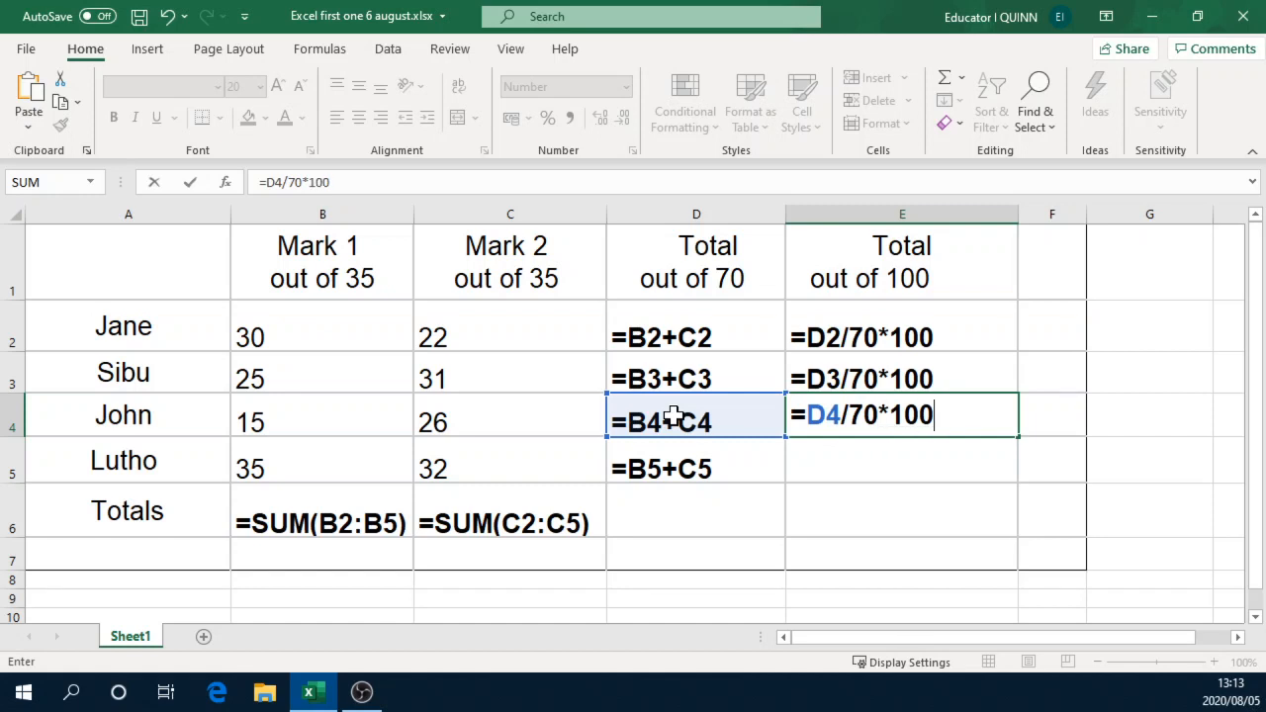
{"action": "key", "text": "Return"}
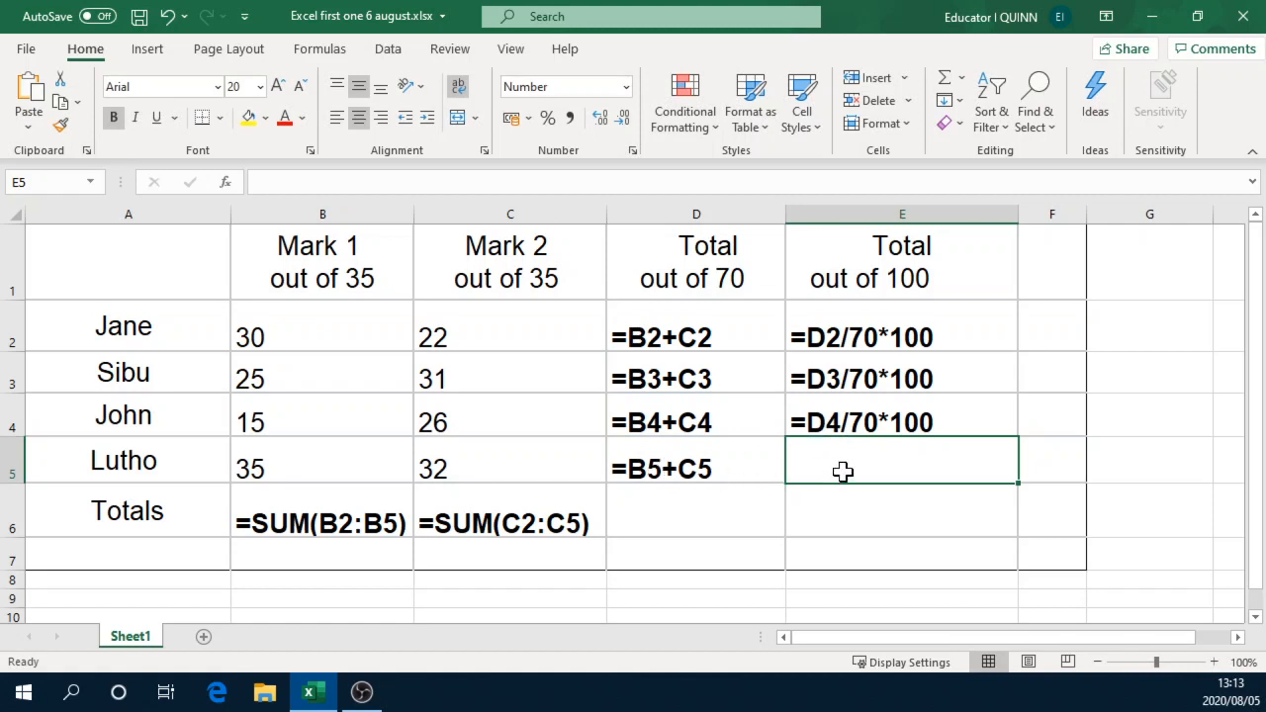
Step: Convert the fourth learner's total to a mark out of 100 in cell E5 with the formula =D5/70*100
{"action": "type", "text": "=D5"}
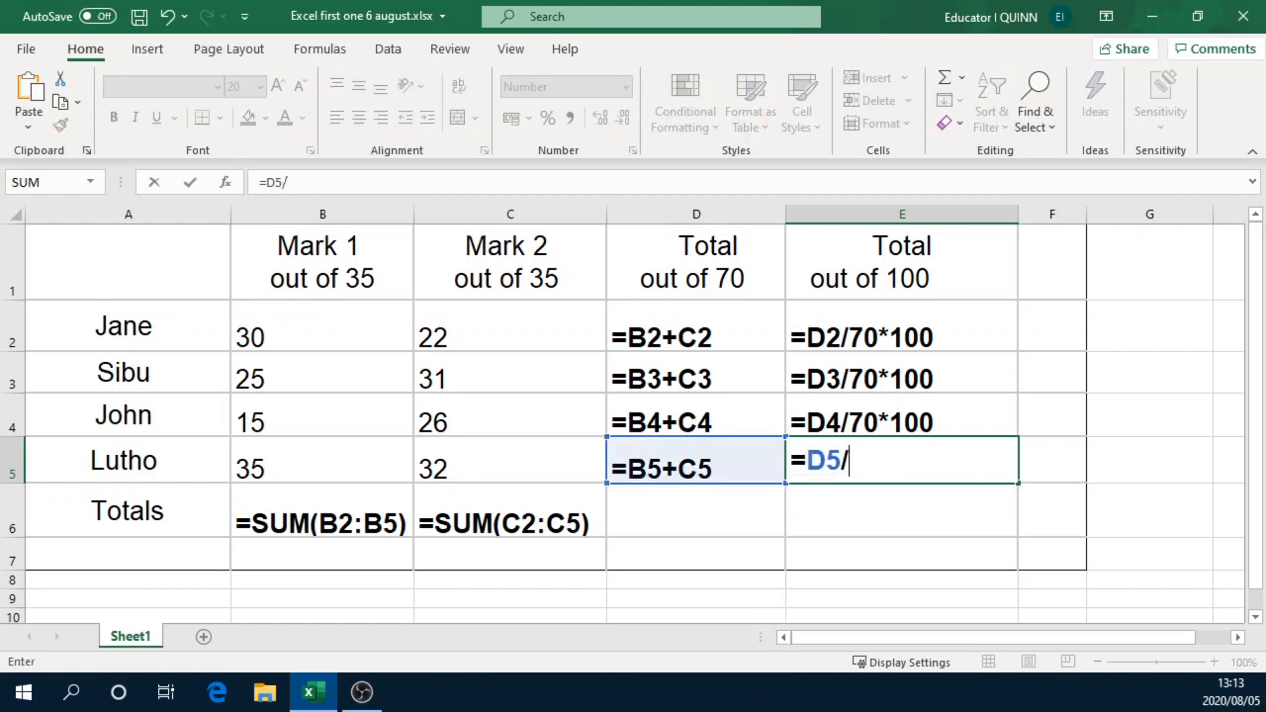
{"action": "type", "text": "/70*100"}
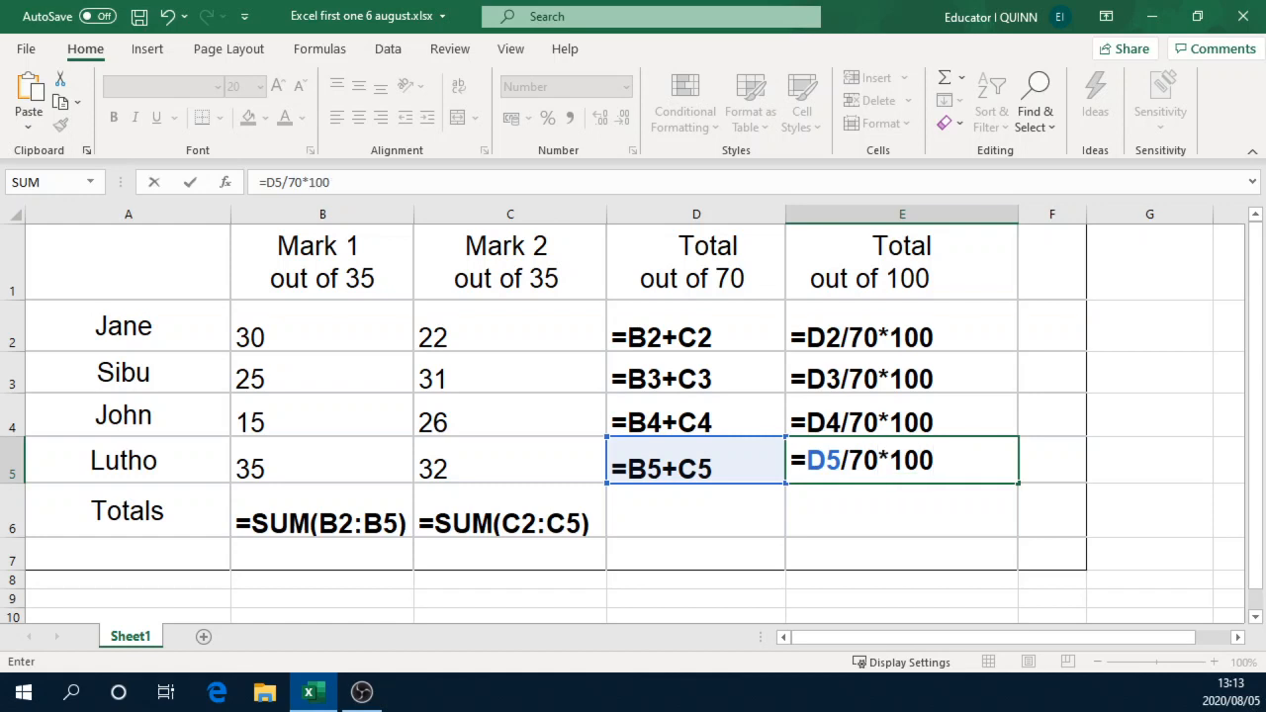
{"action": "key", "text": "Return"}
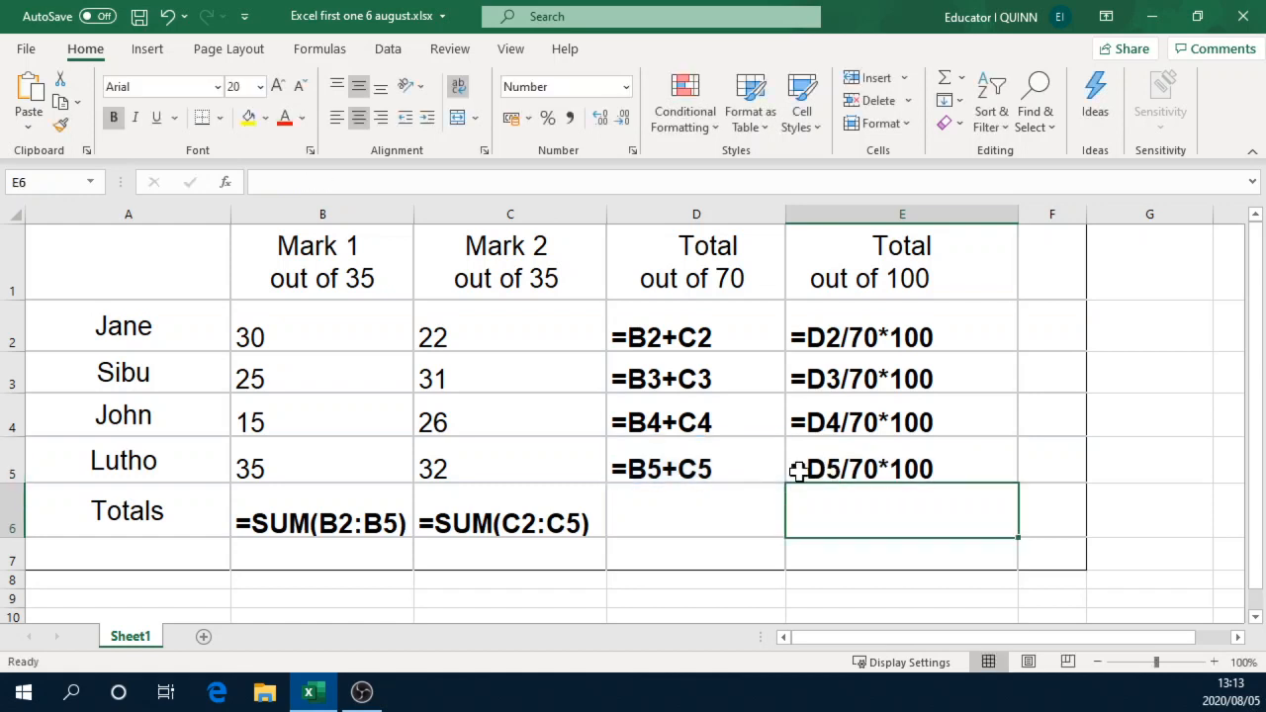
Step: Fill the SUM formula from cell C6 across into D6 and E6, widening column D slightly to fit it
{"action": "left_click", "coordinate": [683, 519]}
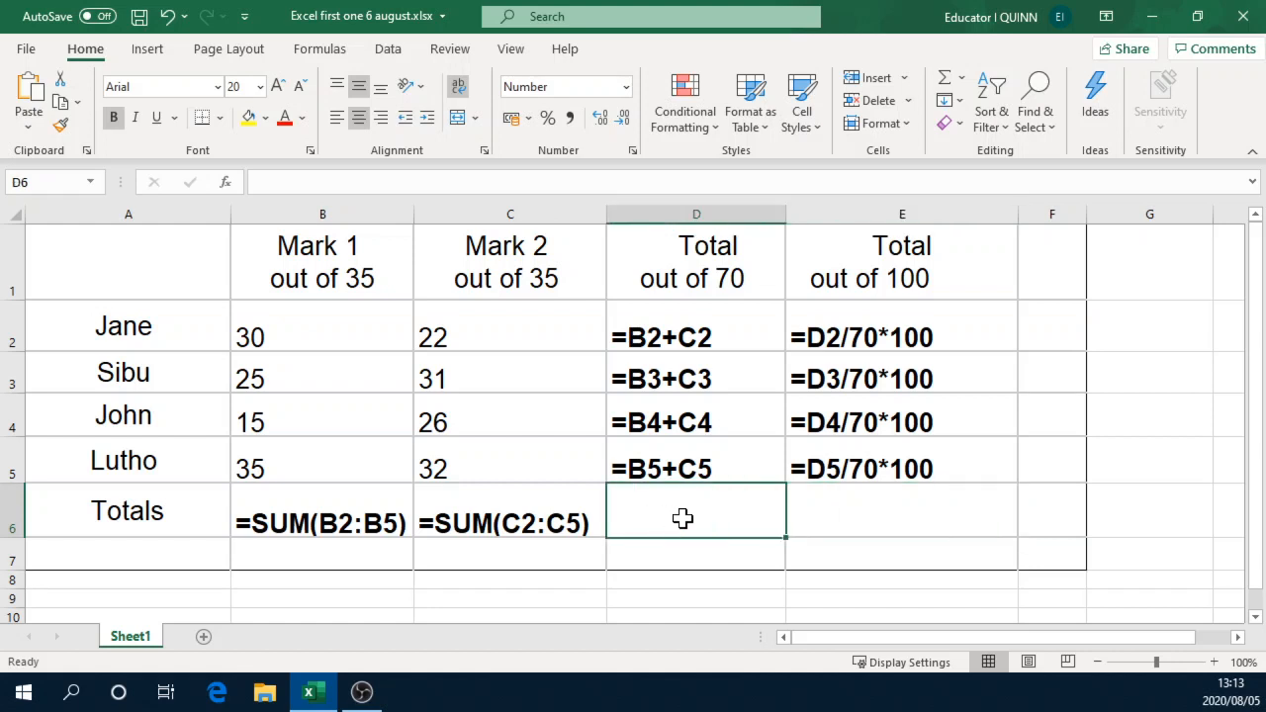
{"action": "left_click", "coordinate": [813, 507]}
{"action": "left_click", "coordinate": [668, 520]}
{"action": "left_click", "coordinate": [881, 511]}
{"action": "left_click", "coordinate": [557, 517]}
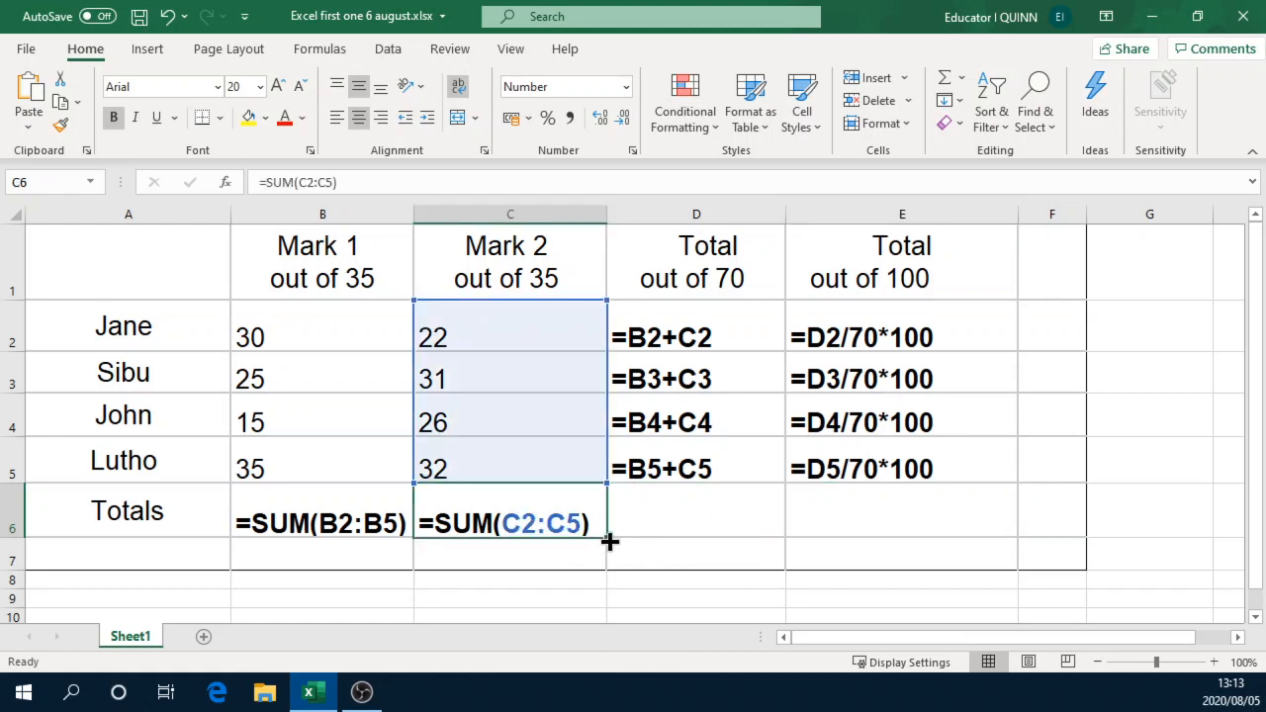
{"action": "left_click_drag", "start_coordinate": [607, 538], "coordinate": [723, 546]}
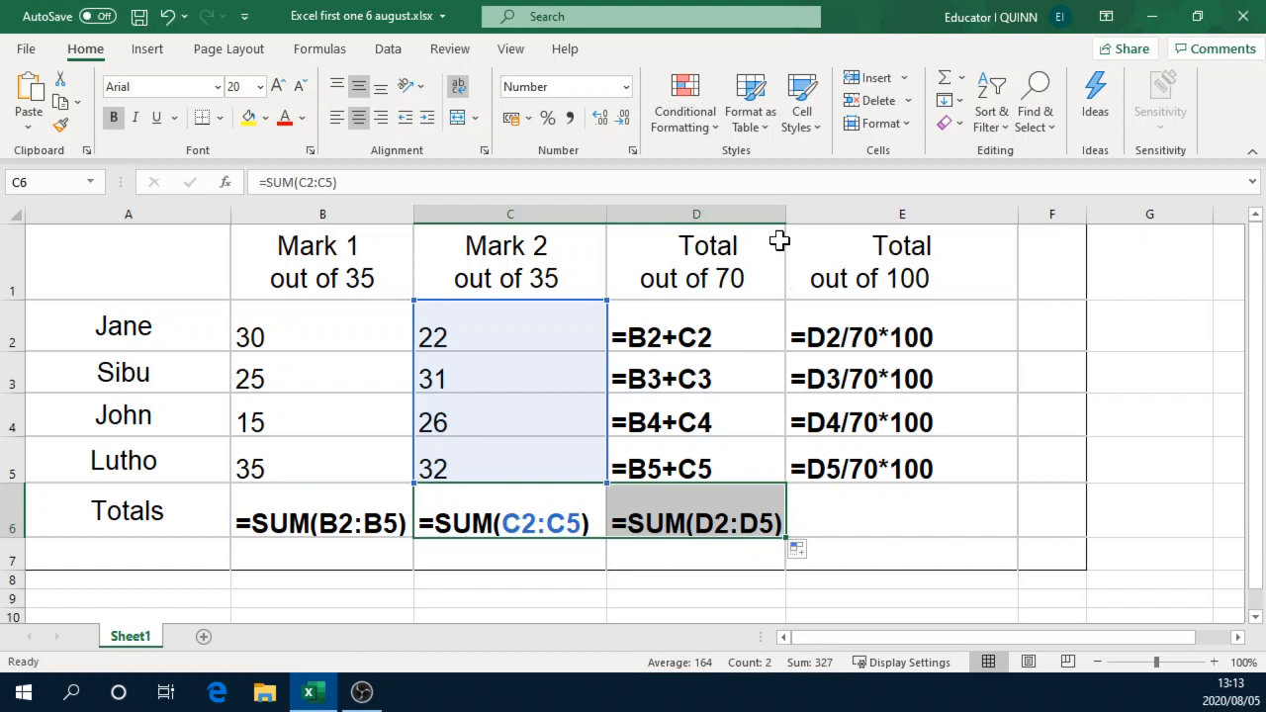
{"action": "left_click_drag", "start_coordinate": [790, 214], "coordinate": [799, 215]}
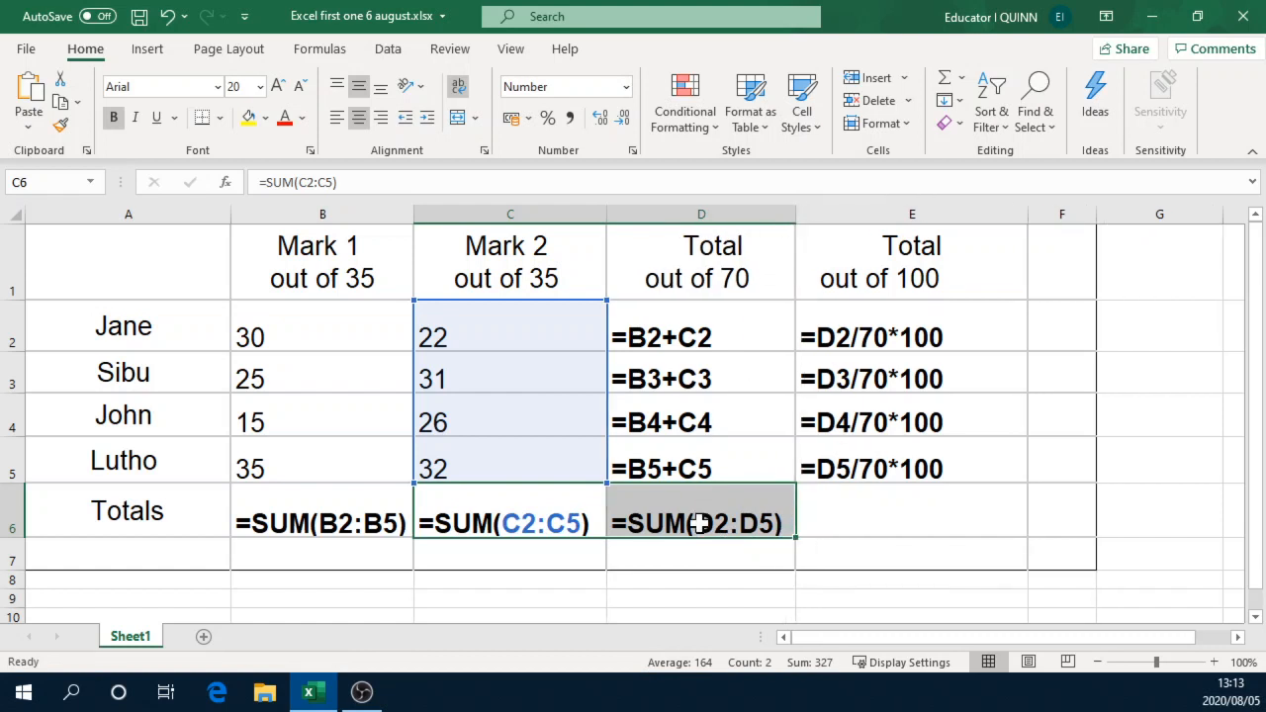
{"action": "left_click", "coordinate": [704, 521]}
{"action": "left_click_drag", "start_coordinate": [797, 538], "coordinate": [938, 543]}
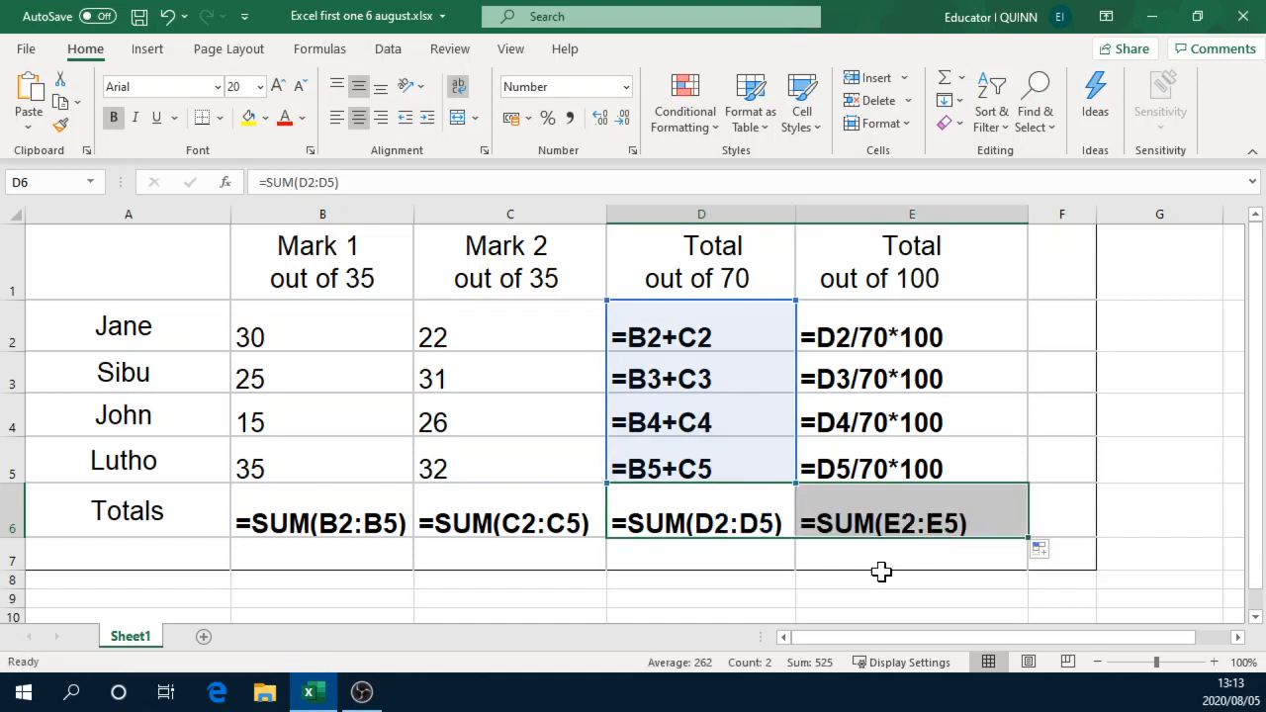
Step: Clear the filled SUM formulas from cells D6 and E6 in the Totals row
{"action": "left_click", "coordinate": [933, 523]}
{"action": "left_click", "coordinate": [717, 521]}
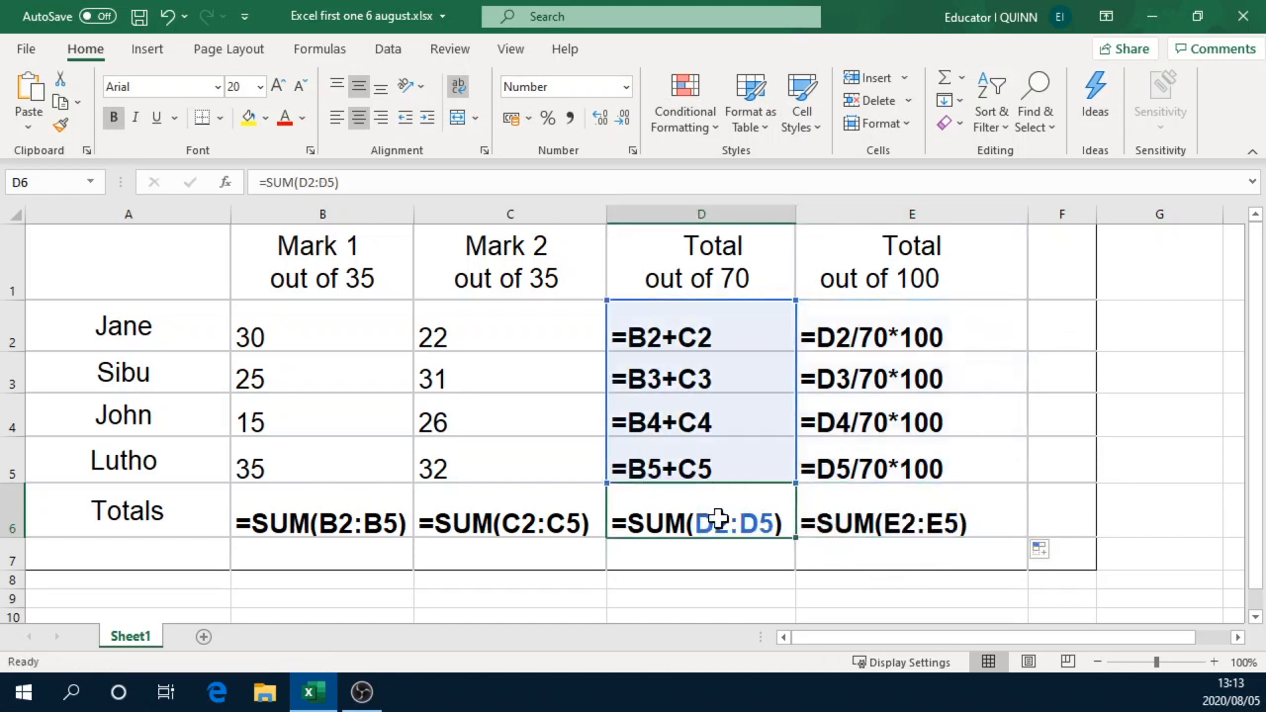
{"action": "key", "text": "Delete"}
{"action": "left_click", "coordinate": [848, 518]}
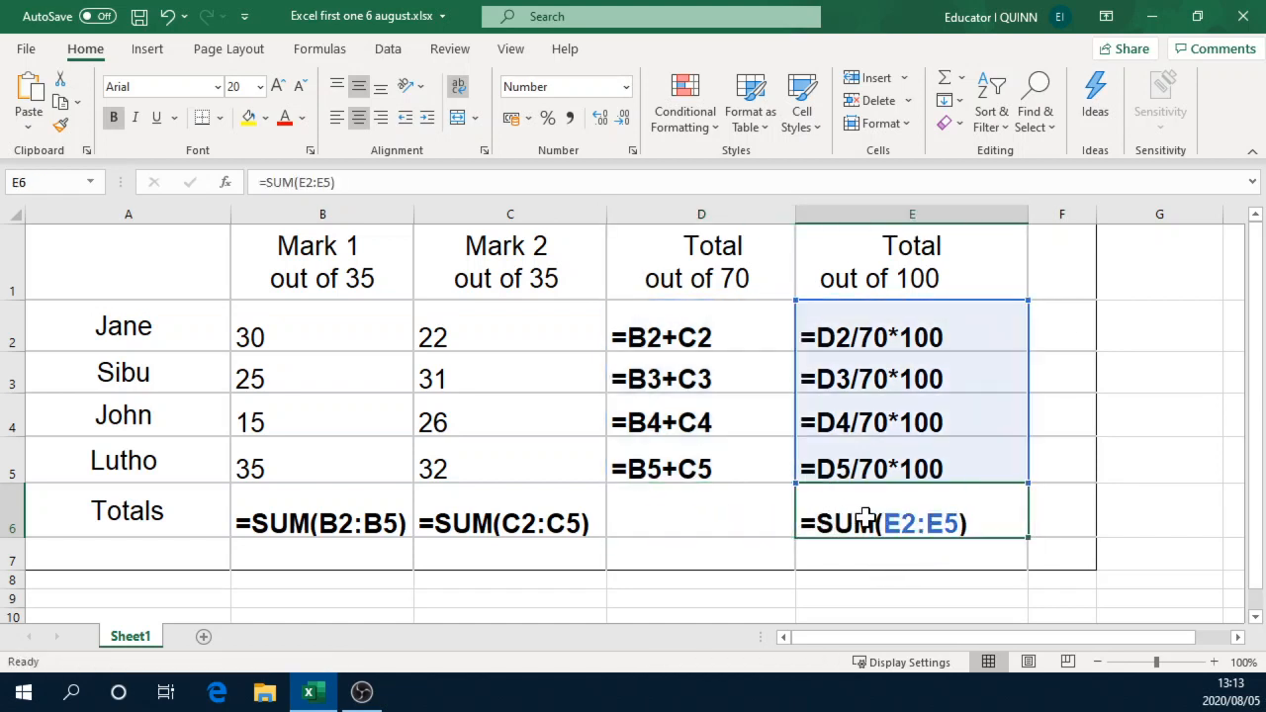
{"action": "key", "text": "Delete"}
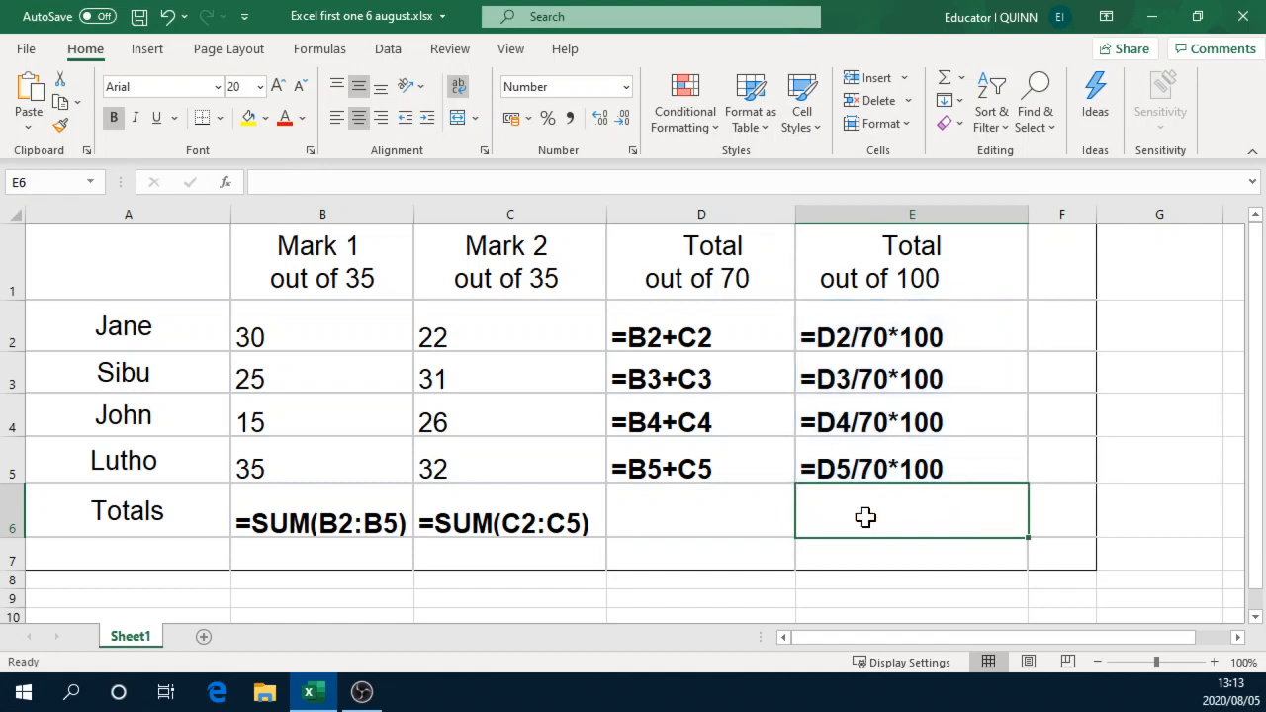
Step: Total the out-of-70 column in cell D6 with the formula =SUM(D2:D5)
{"action": "left_click", "coordinate": [662, 515]}
{"action": "left_click_drag", "start_coordinate": [696, 334], "coordinate": [695, 470]}
{"action": "left_click", "coordinate": [699, 516]}
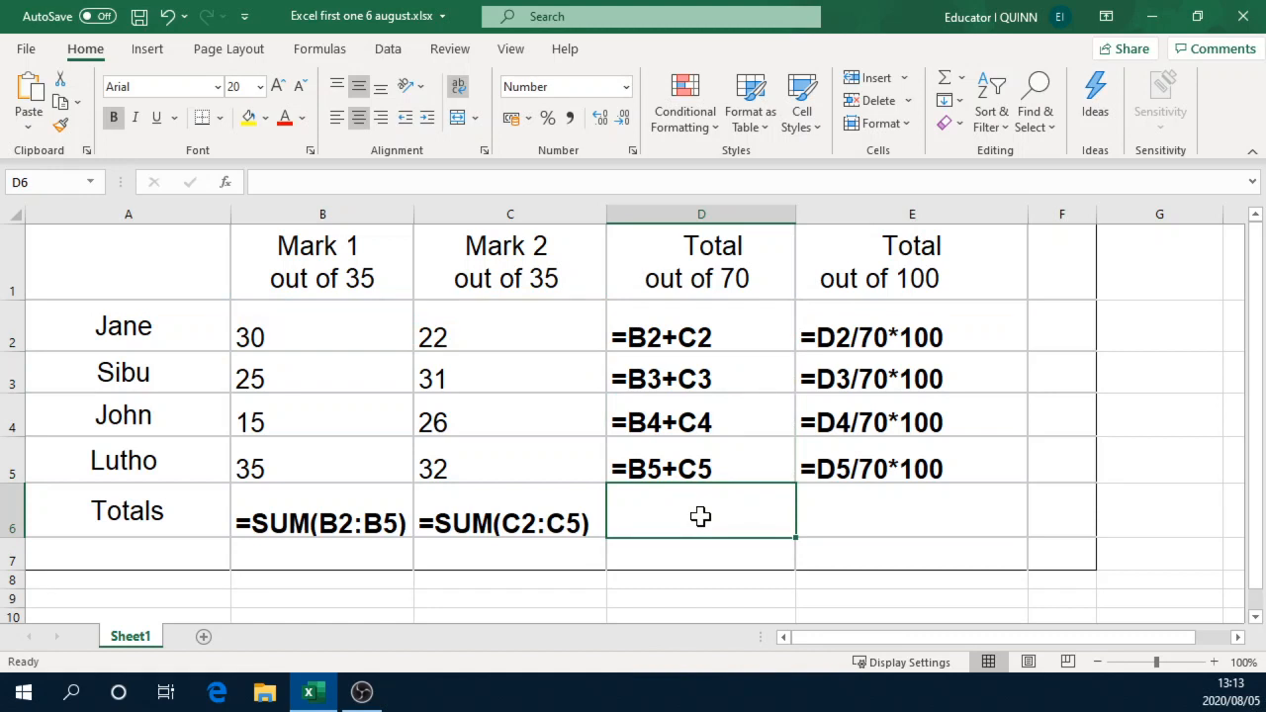
{"action": "type", "text": "=sum("}
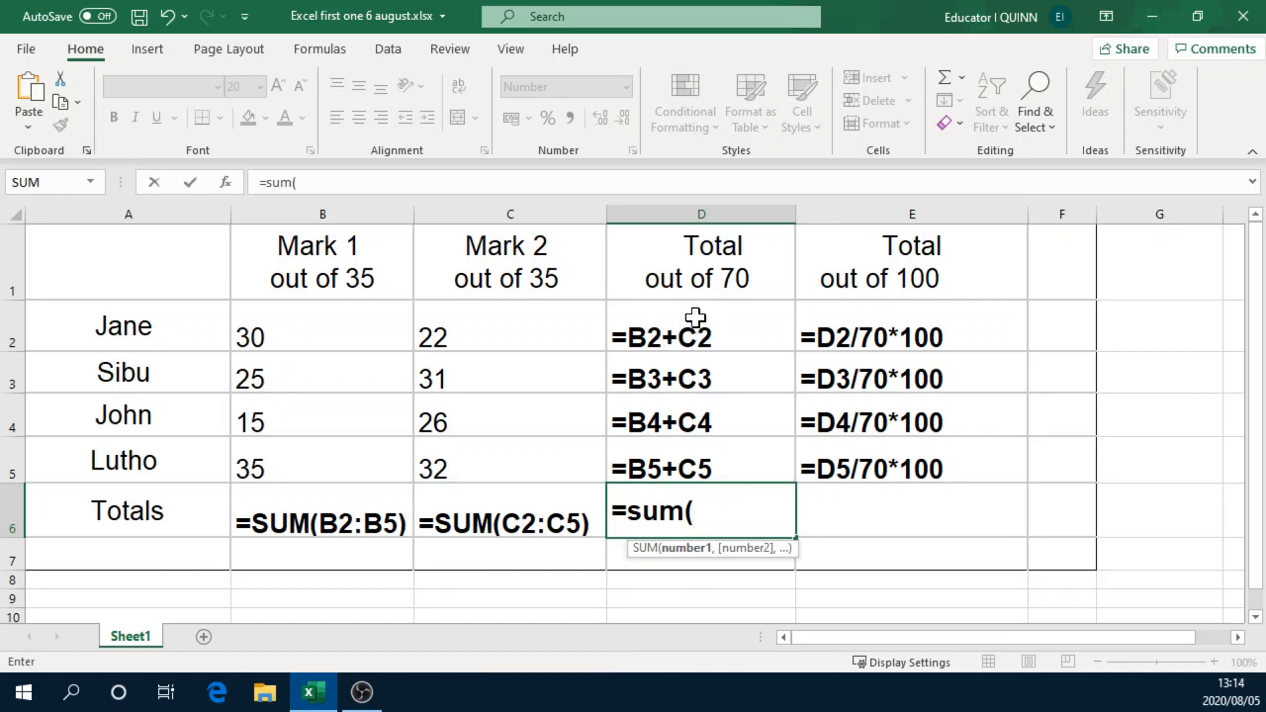
{"action": "type", "text": "D2"}
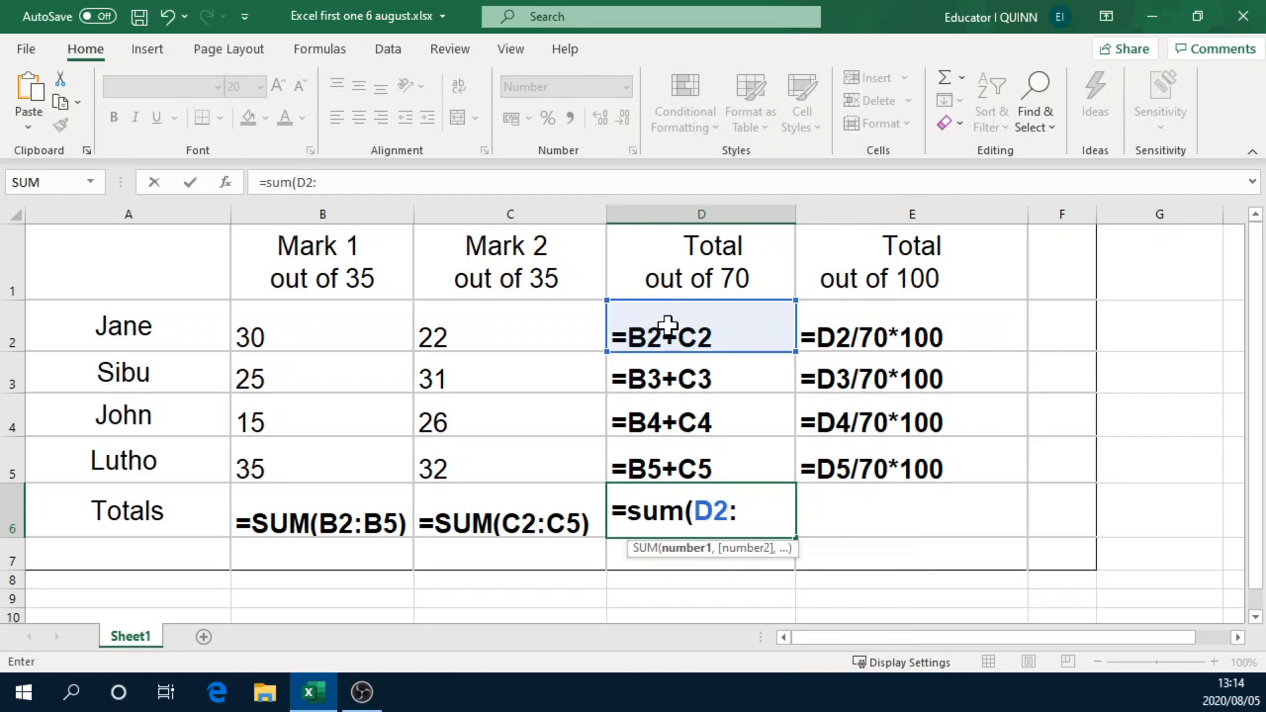
{"action": "type", "text": ":D5"}
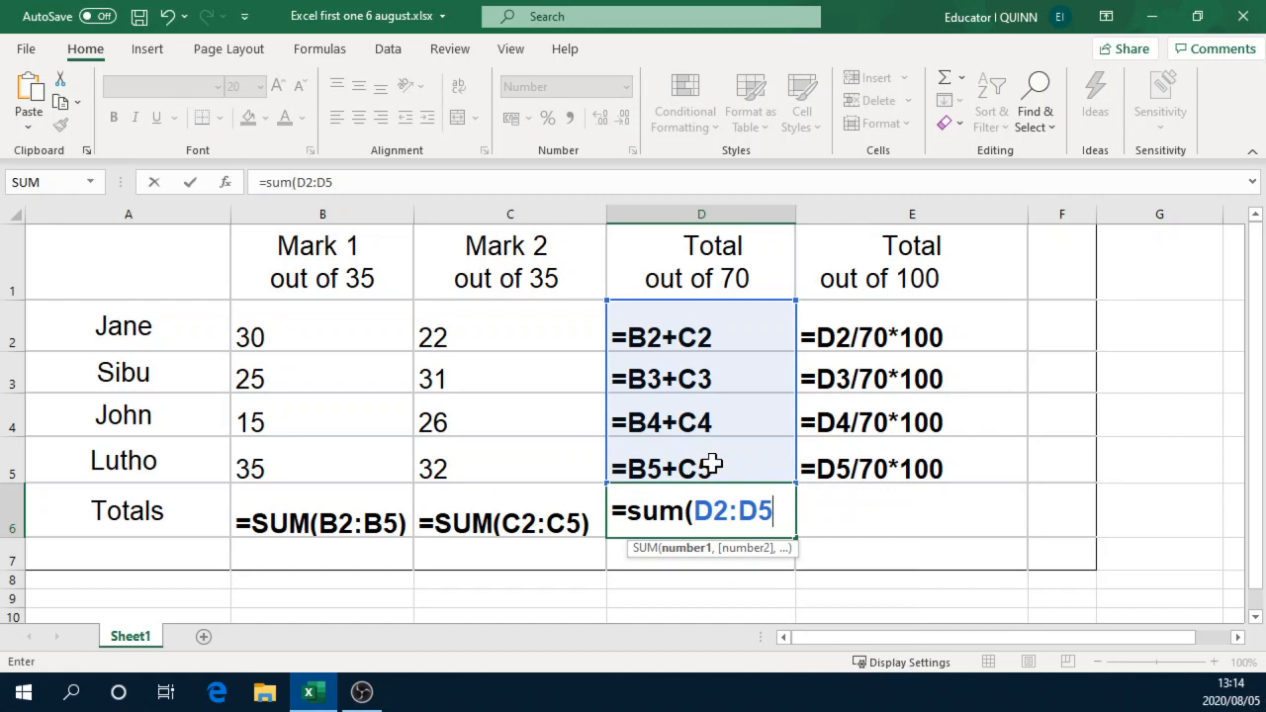
{"action": "type", "text": ")"}
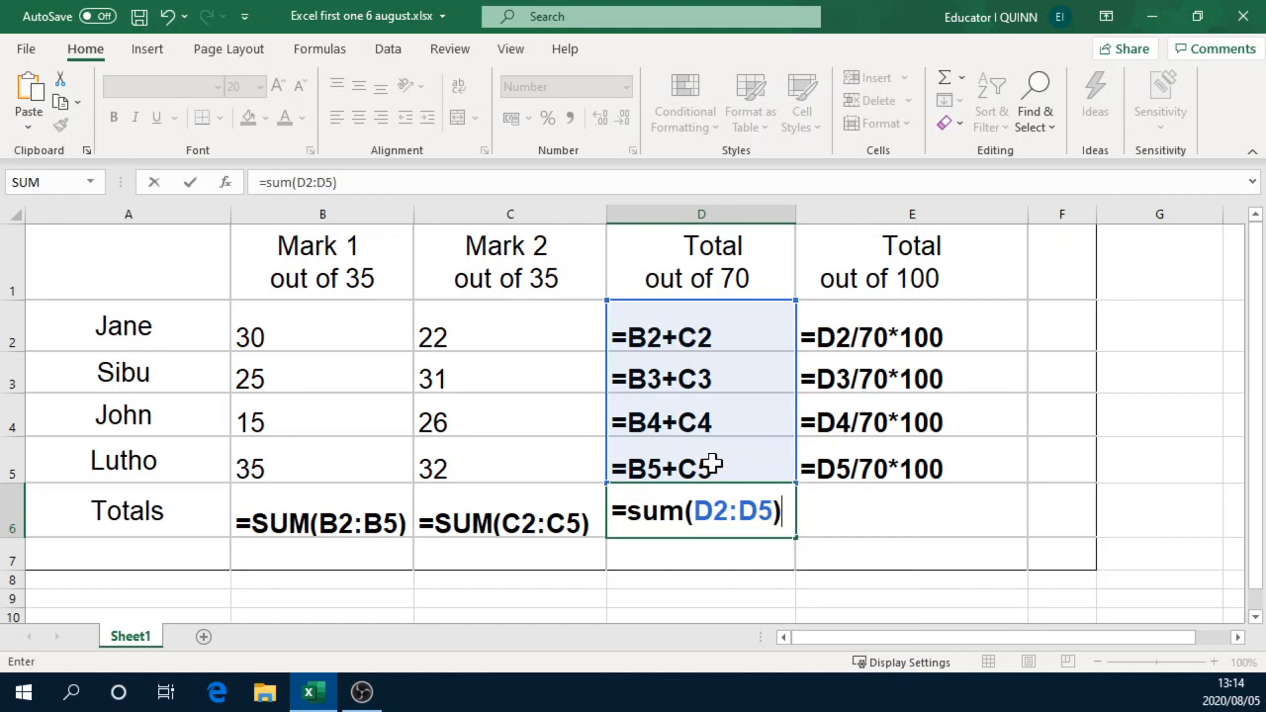
{"action": "key", "text": "Return"}
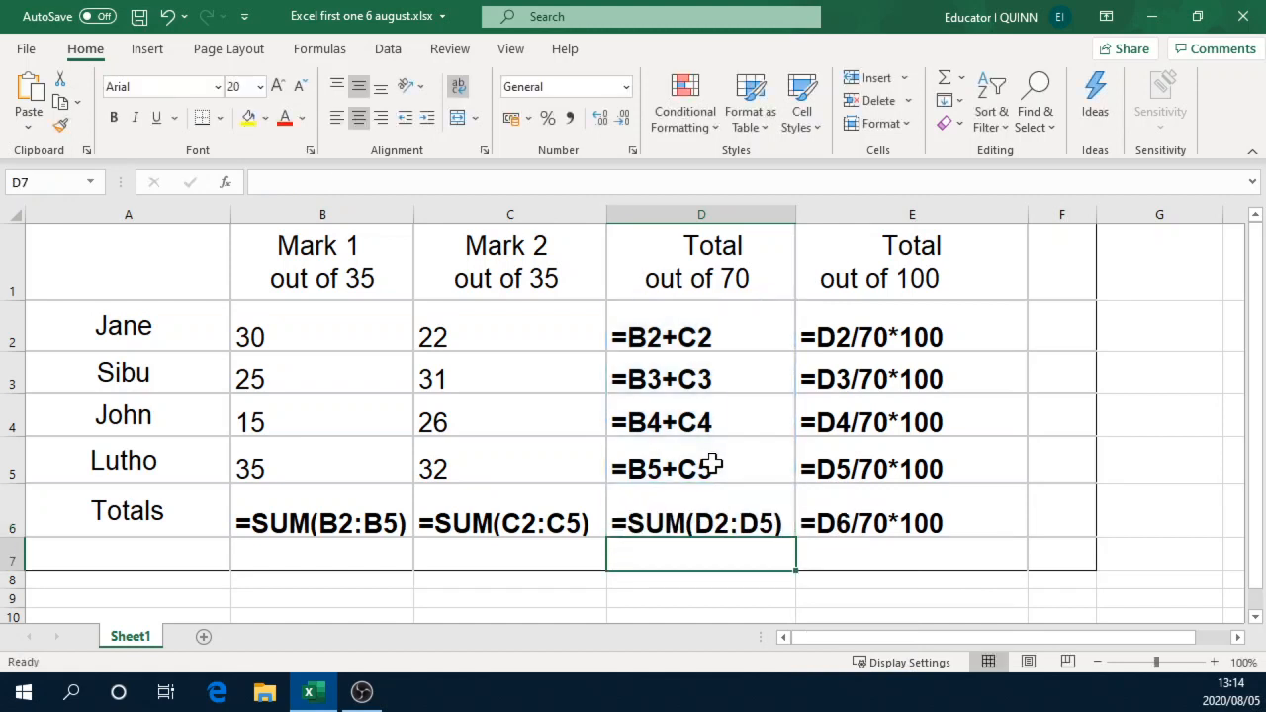
Step: Clear the unwanted formula =D6/70*100 from cell E6 in the Totals row
{"action": "left_click", "coordinate": [919, 519]}
{"action": "key", "text": "Delete"}
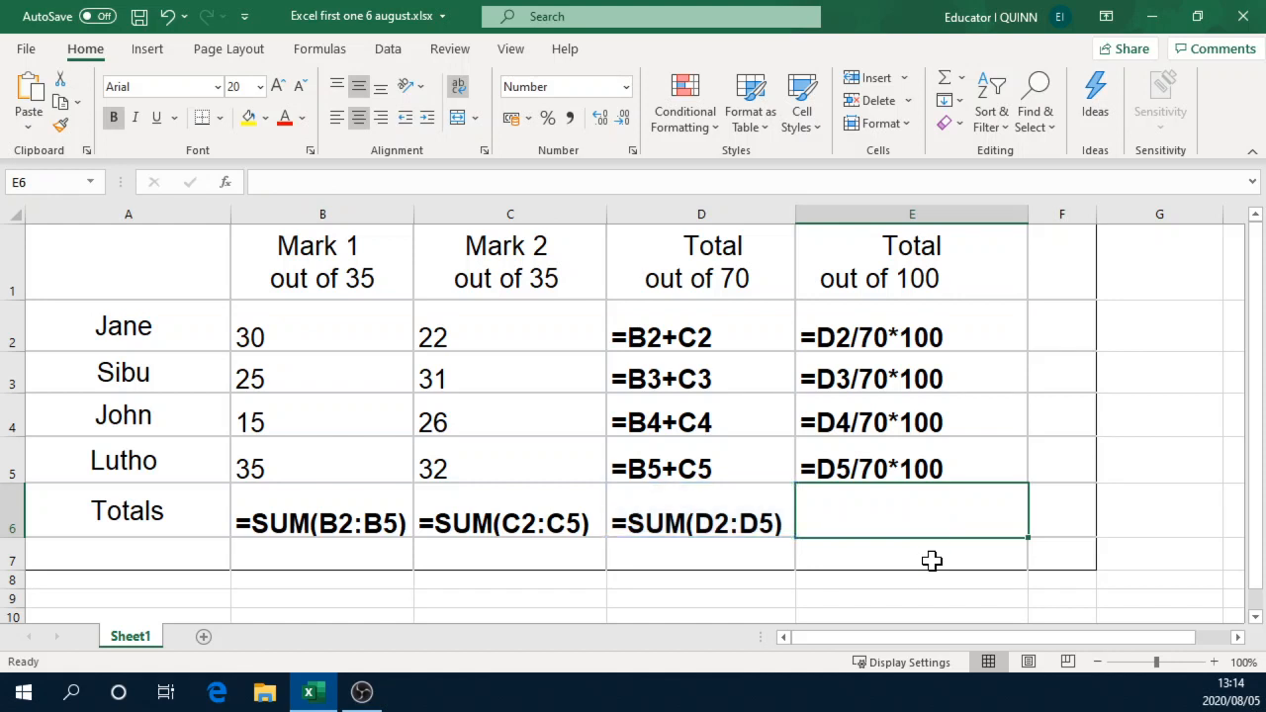
{"action": "left_click", "coordinate": [913, 556]}
{"action": "left_click", "coordinate": [917, 527]}
Step: Total the out-of-100 column in cell E6 with the formula =SUM(E2:E5)
{"action": "type", "text": "=sum"}
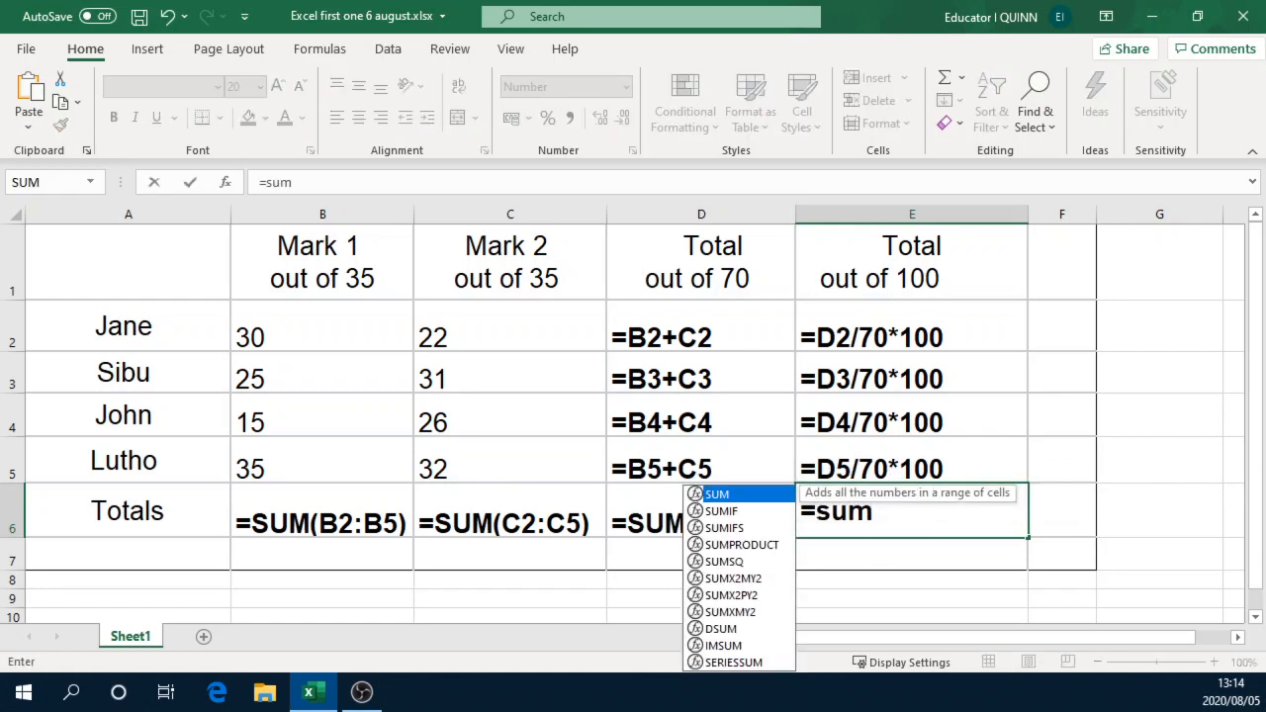
{"action": "type", "text": "("}
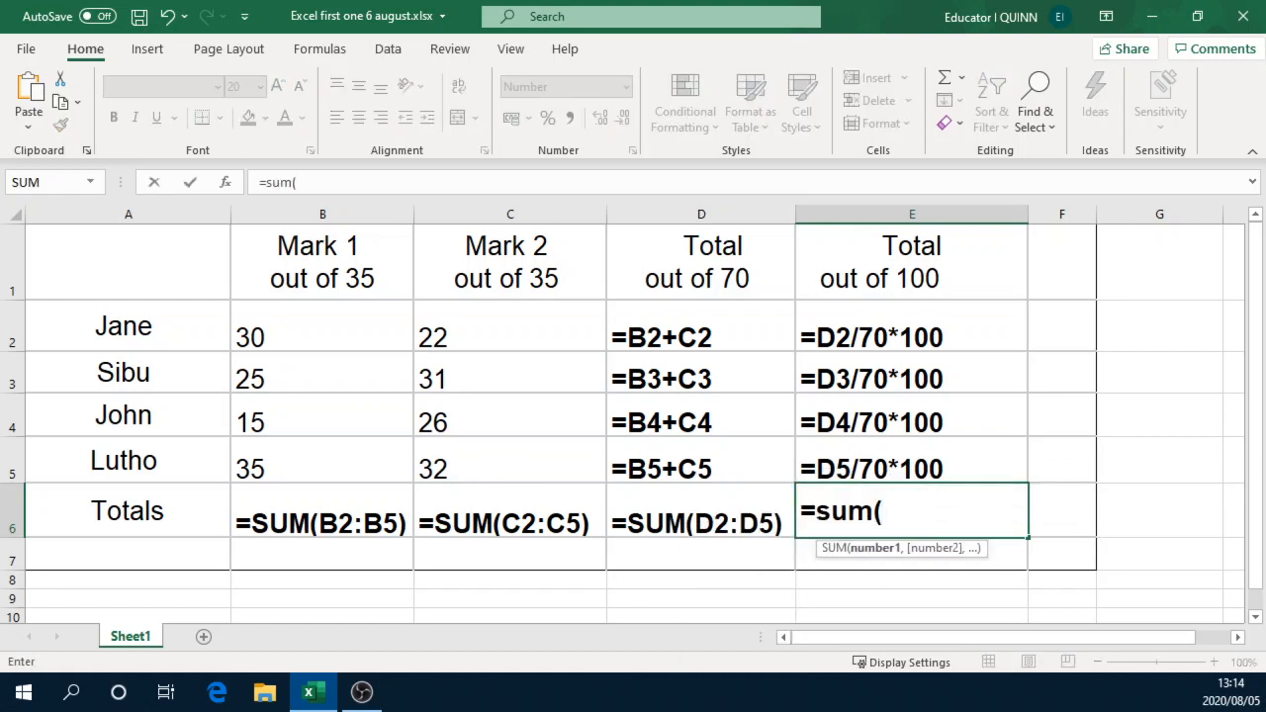
{"action": "left_click", "coordinate": [899, 331]}
{"action": "left_click_drag", "start_coordinate": [898, 331], "coordinate": [905, 455]}
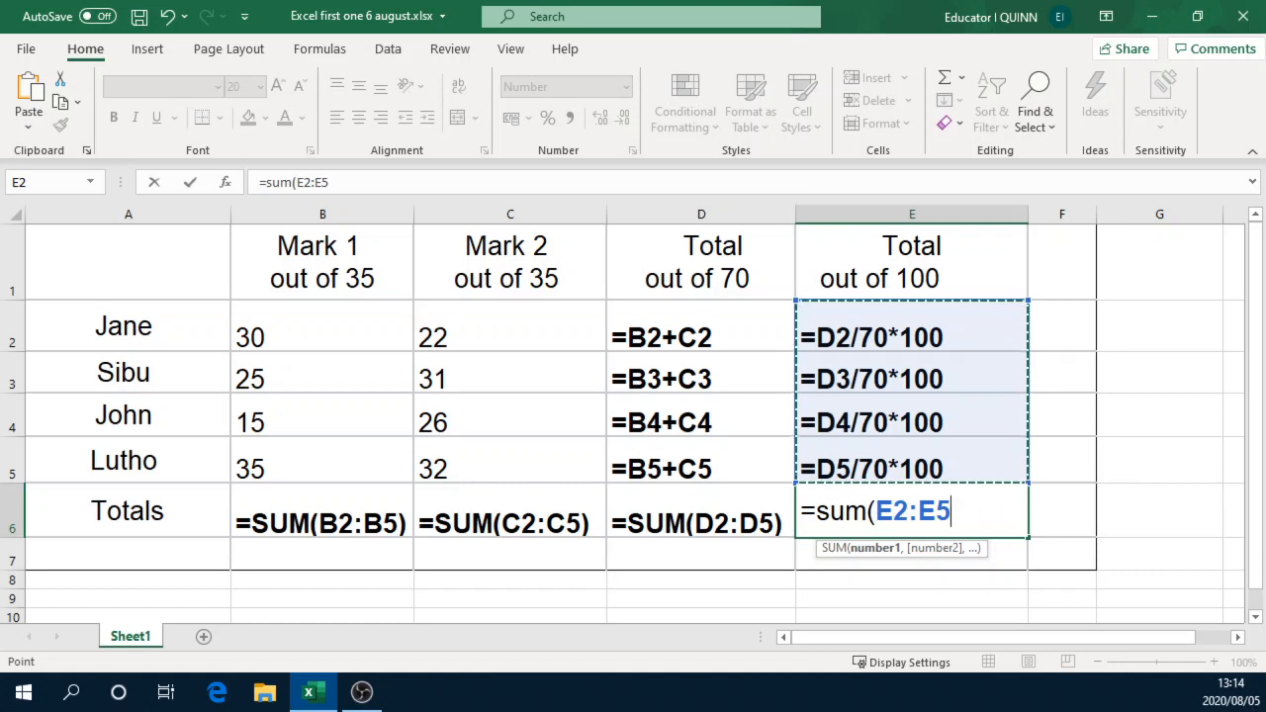
{"action": "key", "text": "BackSpace"}
{"action": "key", "text": "BackSpace"}
{"action": "key", "text": "BackSpace"}
{"action": "key", "text": "BackSpace"}
{"action": "key", "text": "BackSpace"}
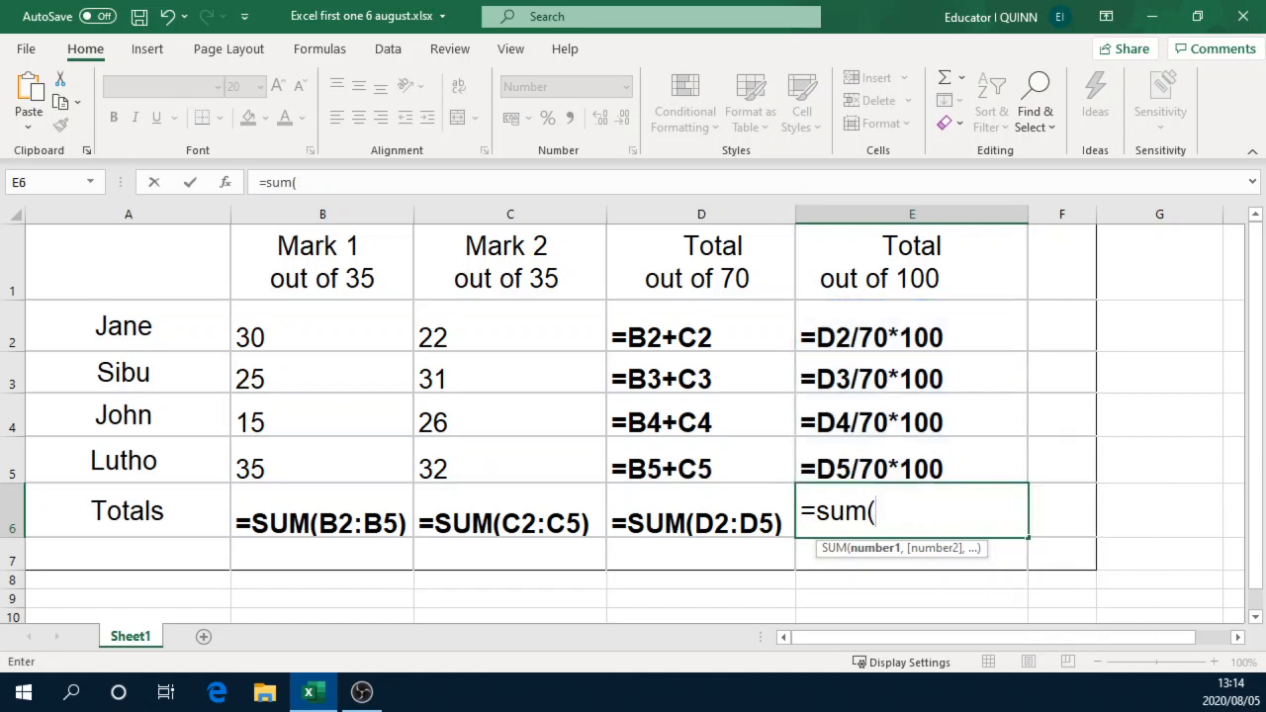
{"action": "type", "text": "E2"}
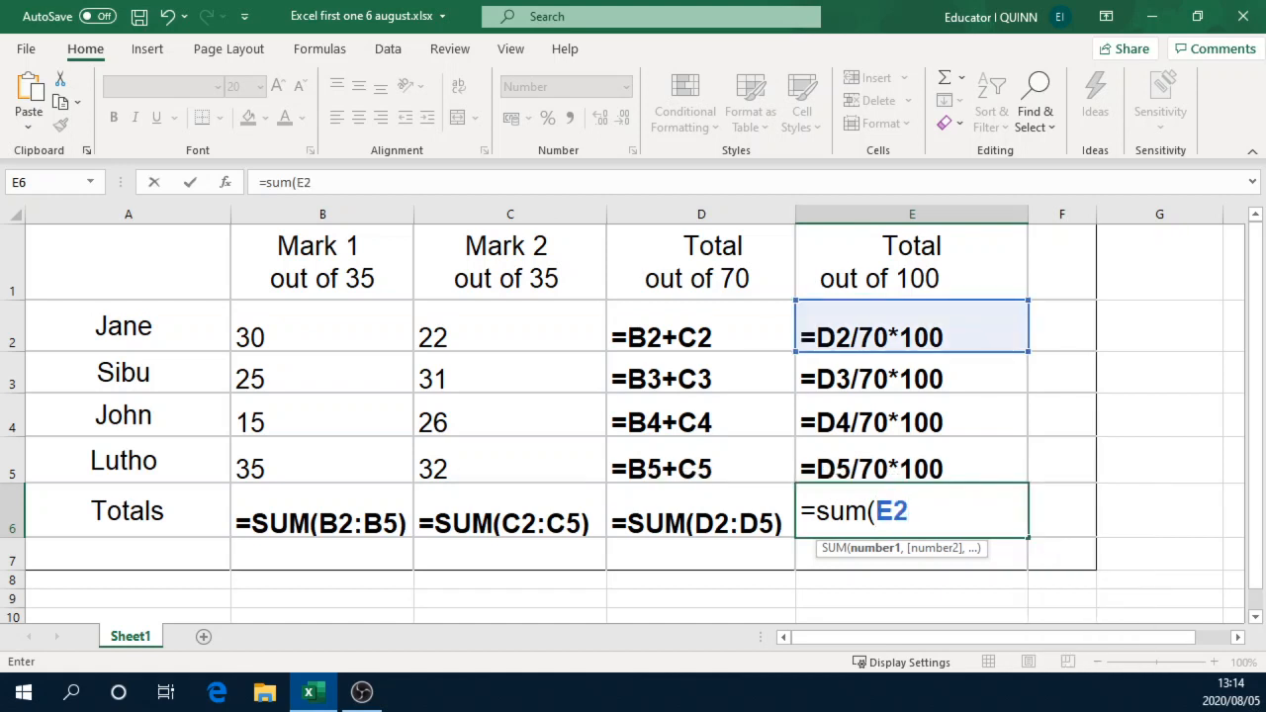
{"action": "type", "text": ":E%"}
{"action": "key", "text": "BackSpace"}
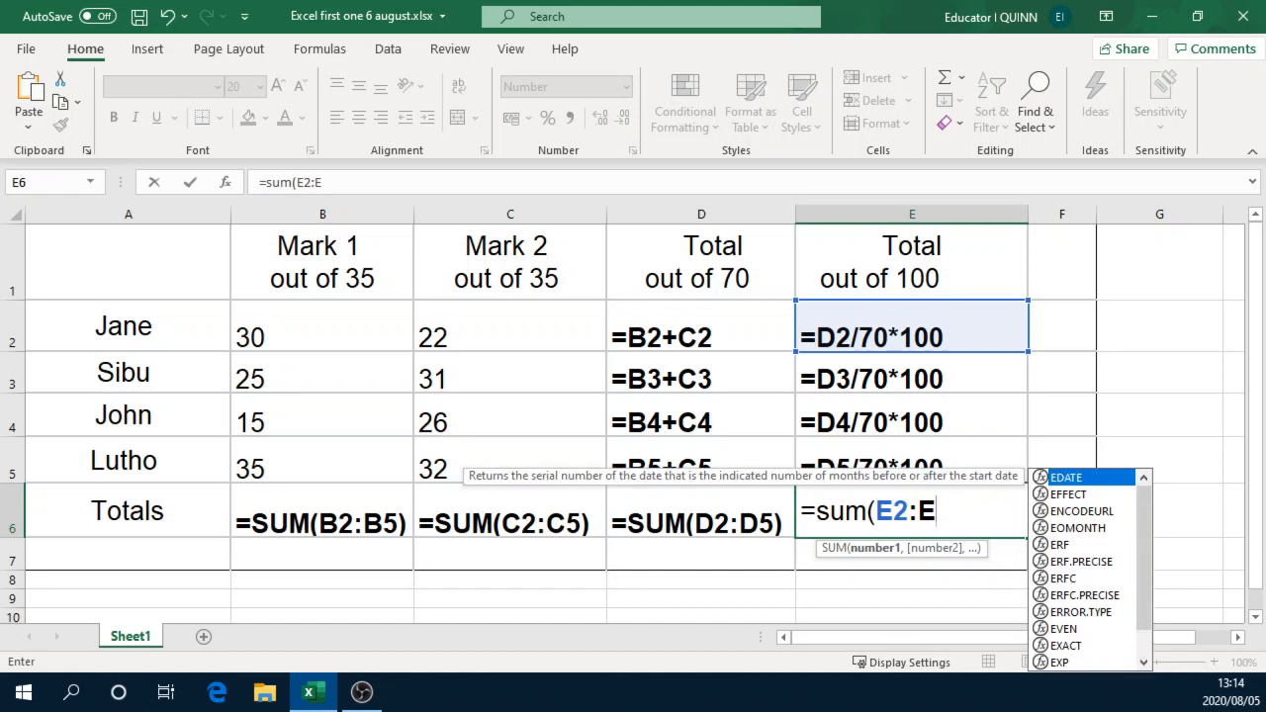
{"action": "type", "text": "5"}
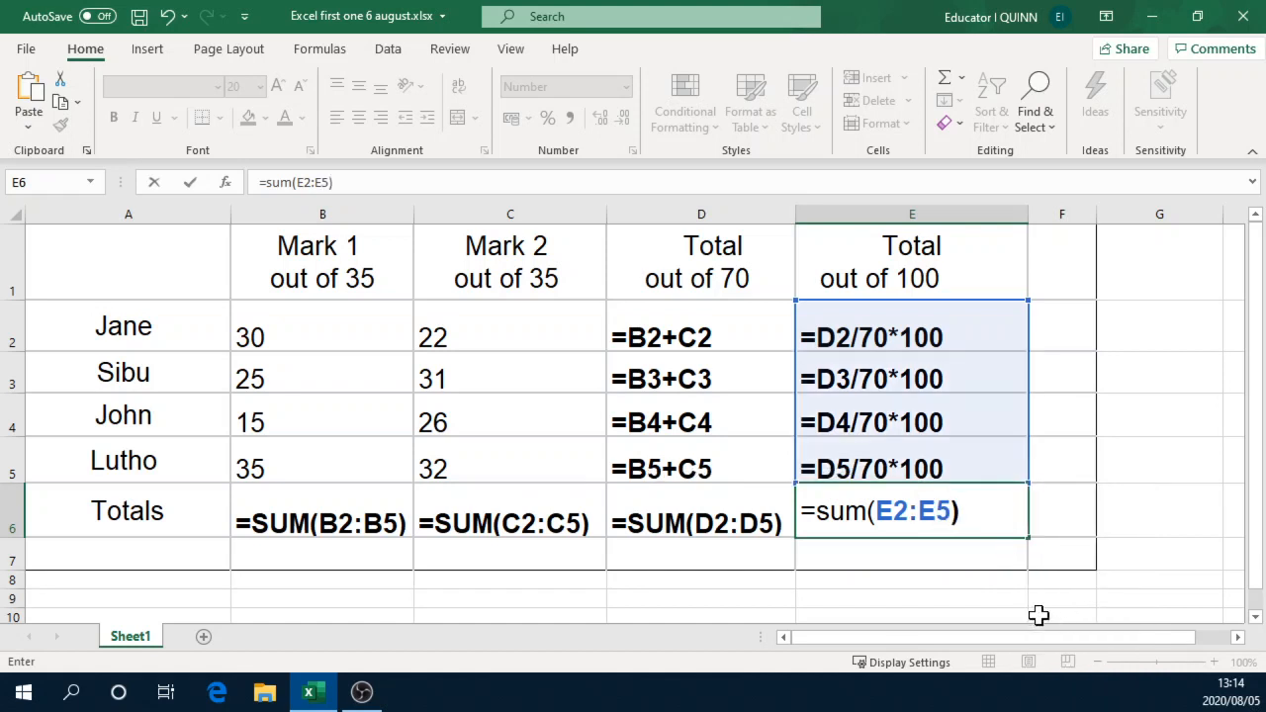
{"action": "key", "text": "Return"}
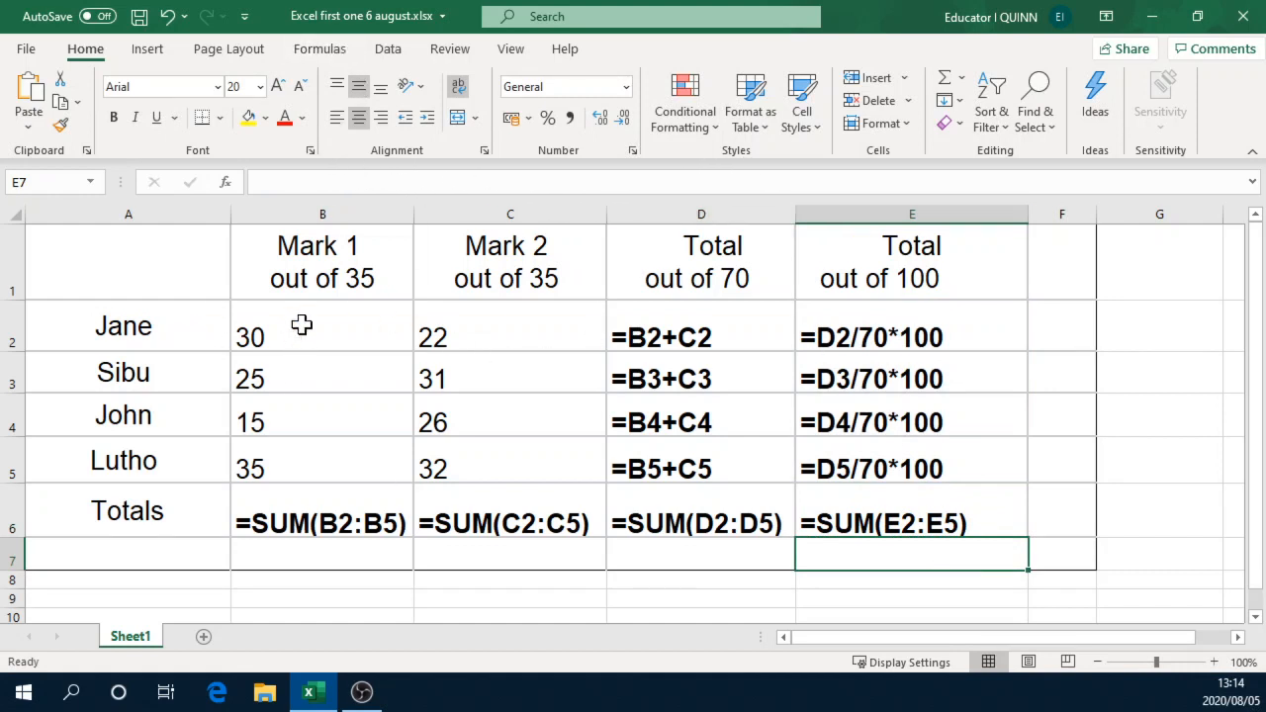
Step: Switch the sheet from formulas to calculated results and examine the out-of-100 values in cells E2 to E6
{"action": "left_click", "coordinate": [326, 49]}
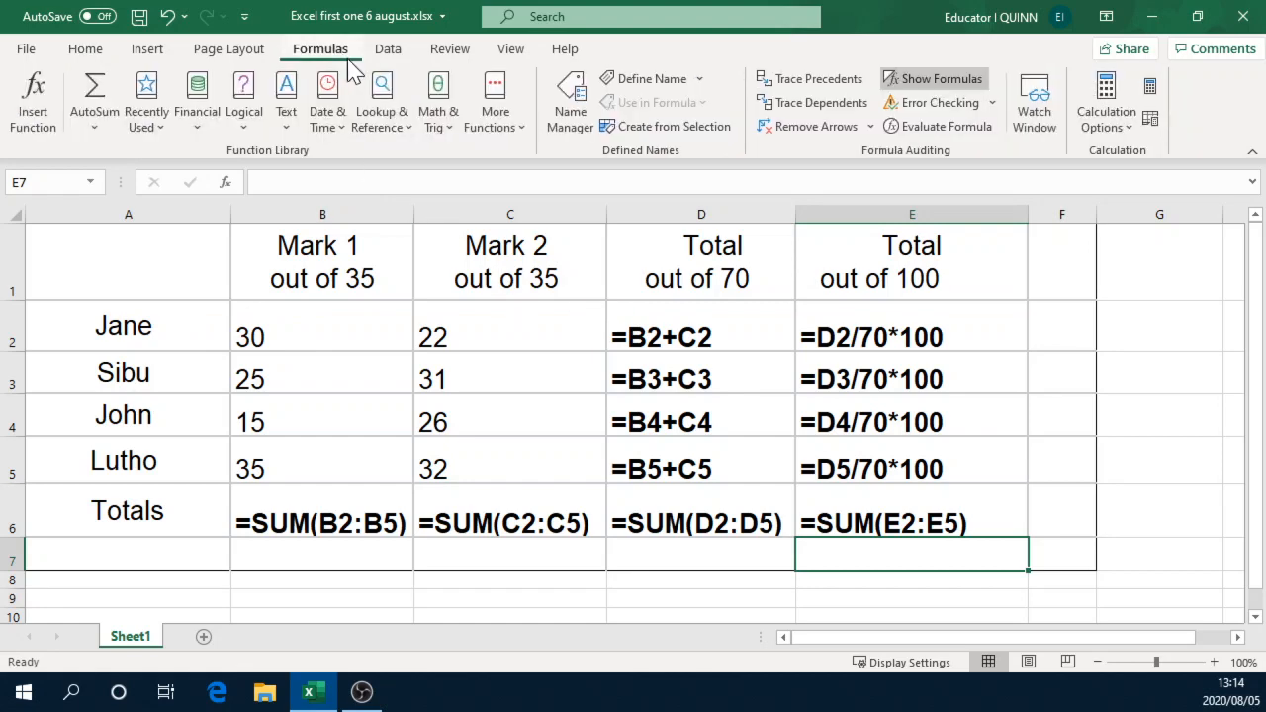
{"action": "left_click", "coordinate": [941, 80]}
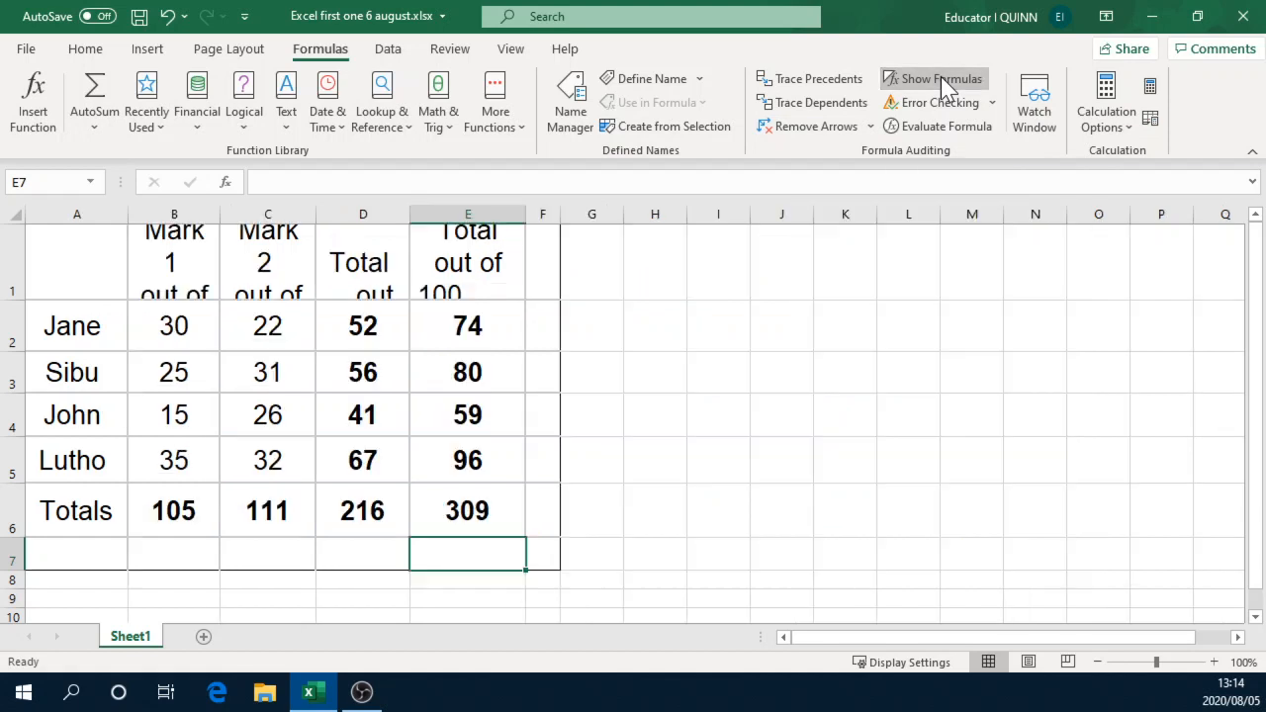
{"action": "left_click", "coordinate": [461, 418]}
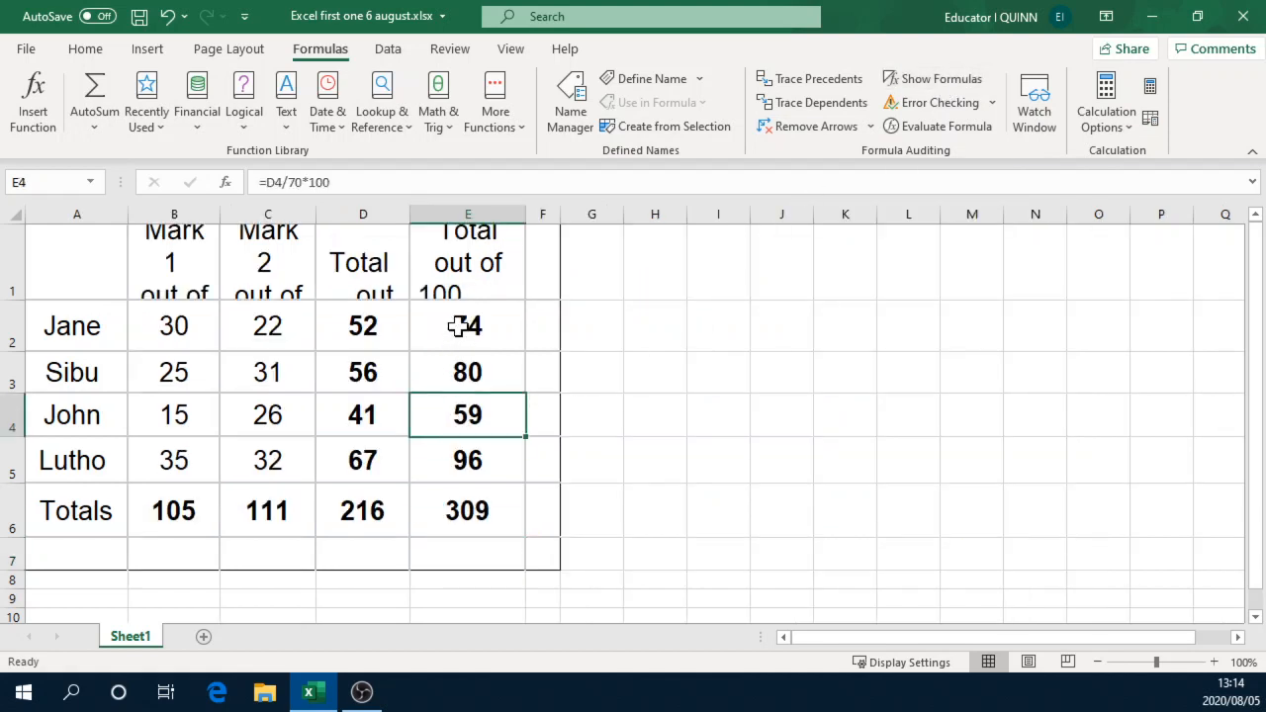
{"action": "left_click_drag", "start_coordinate": [459, 326], "coordinate": [452, 503]}
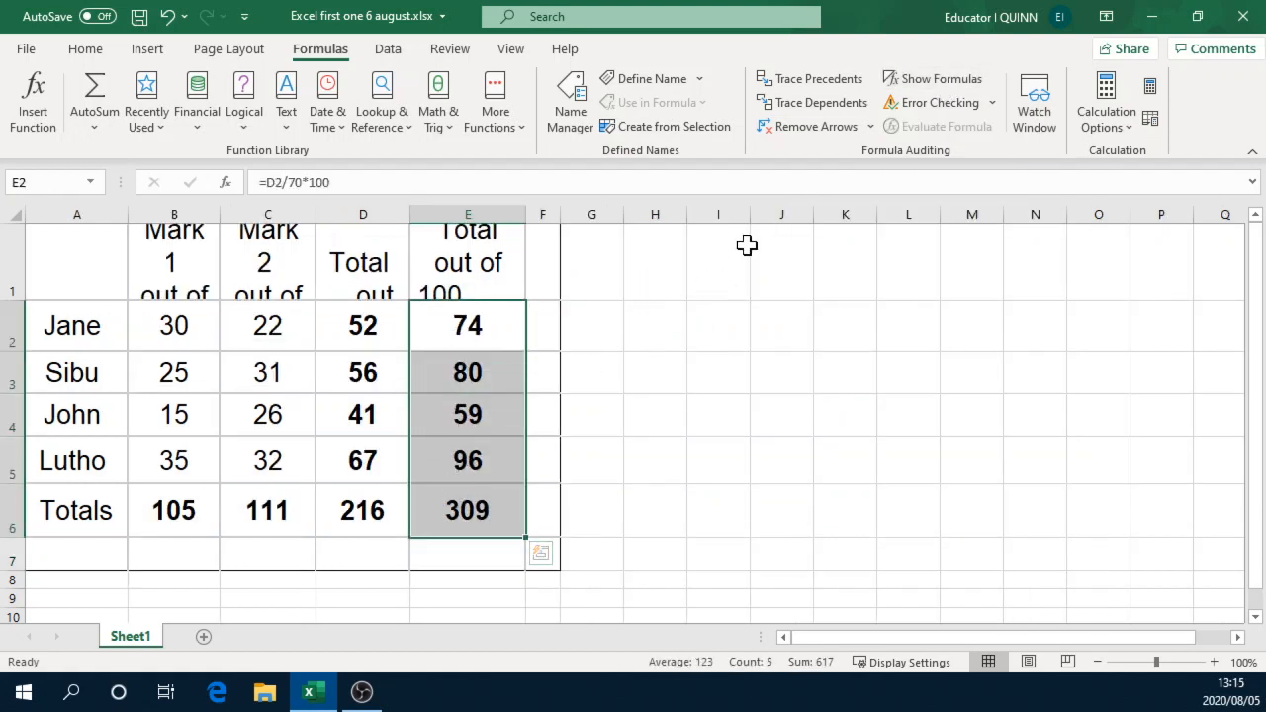
Step: Display the formulas in the sheet again and inspect the out-of-100 formulas in cells E4 and E5
{"action": "left_click", "coordinate": [926, 73]}
{"action": "left_click", "coordinate": [848, 420]}
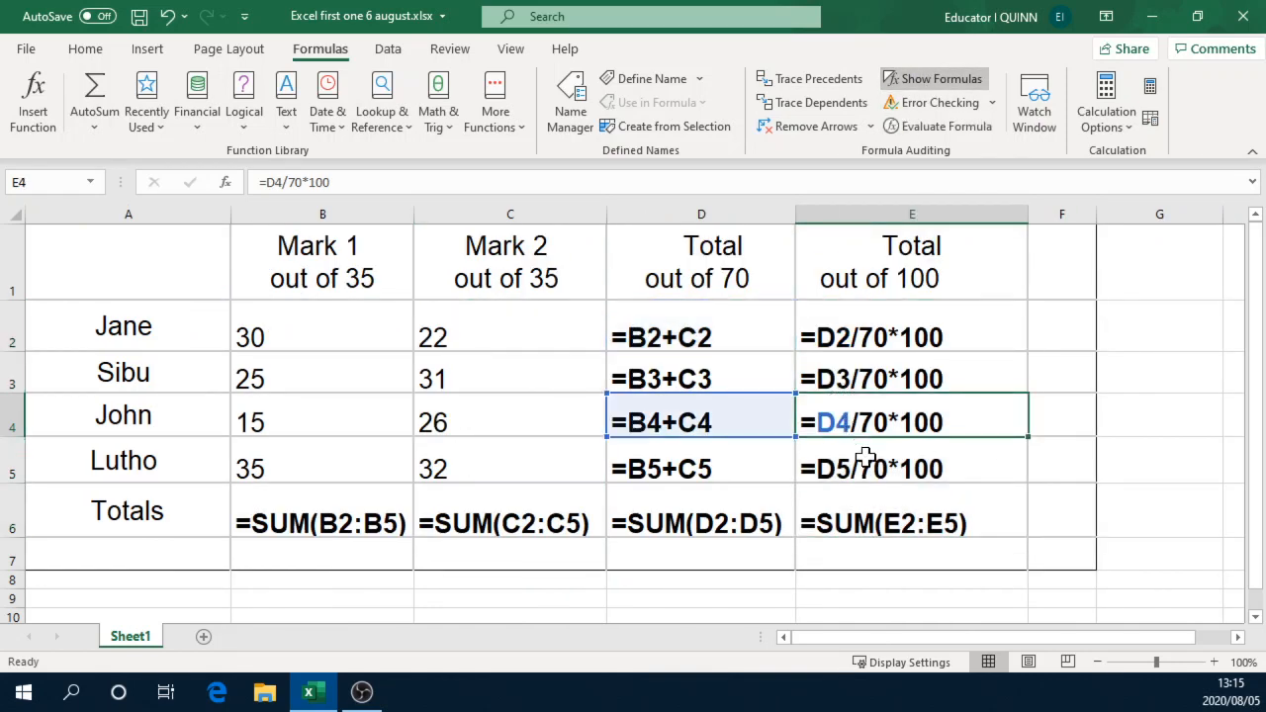
{"action": "left_click", "coordinate": [865, 459]}
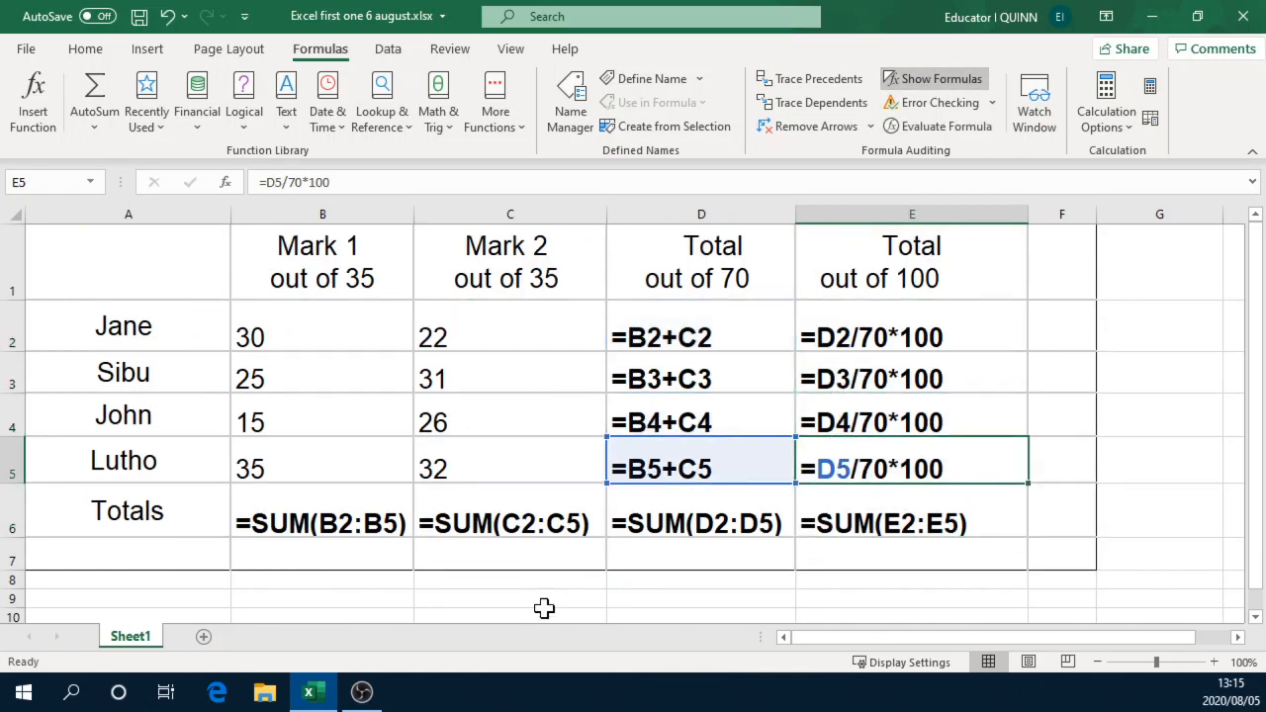
{"action": "mouse_move", "coordinate": [374, 701]}
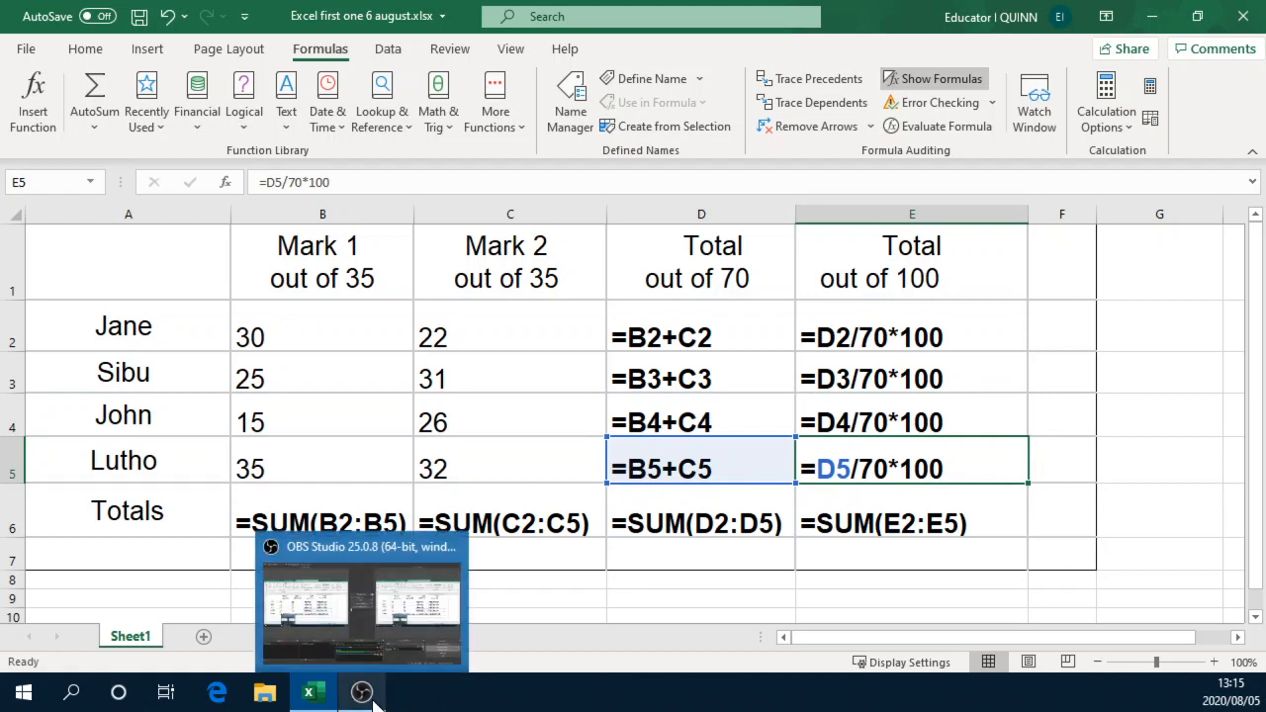